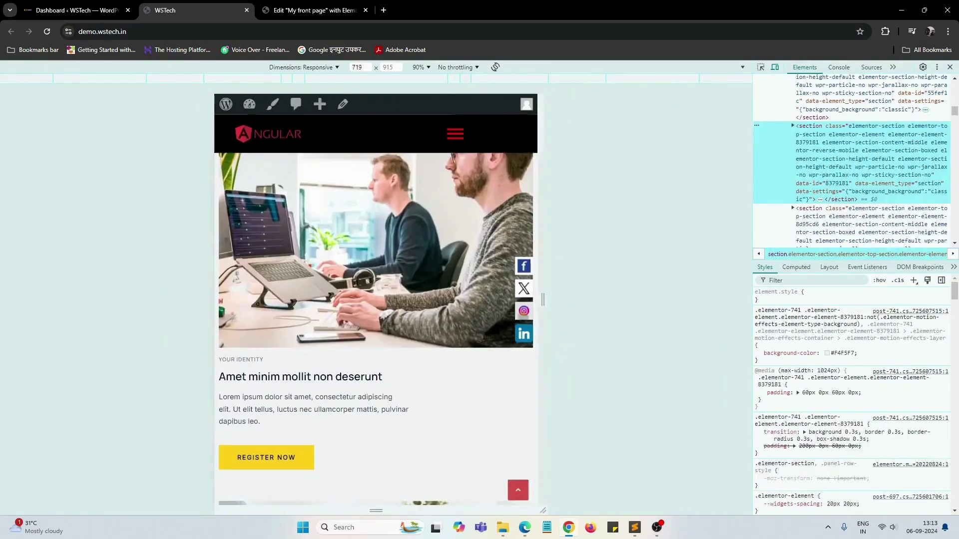
Preview the registration popup from the Register Now button in responsive view, close it, and narrow the page preview
click(274, 286)
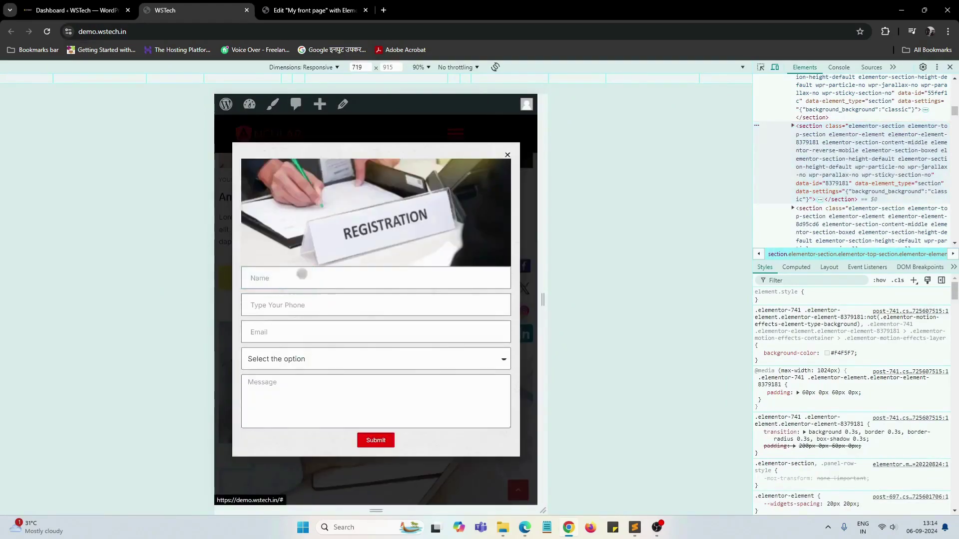
click(508, 154)
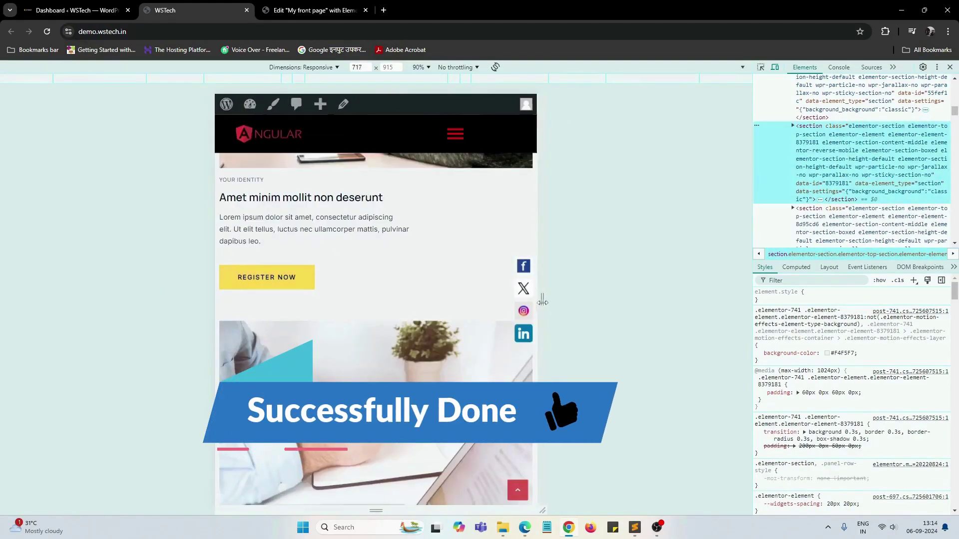
drag(542, 308, 426, 292)
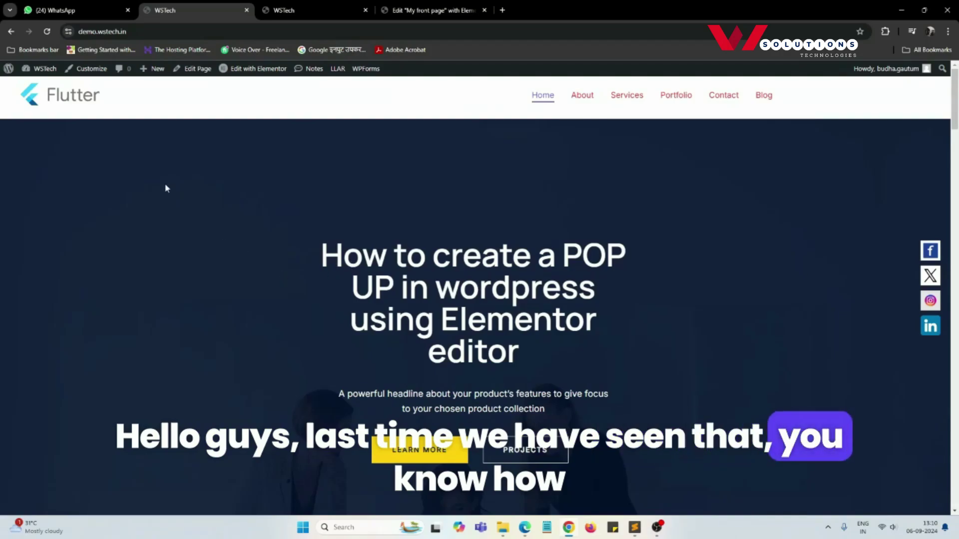
Examine the home page's header and logo change on scroll, the sticky social icons, and the popup tutorial headline
scroll(182, 209, down, 1)
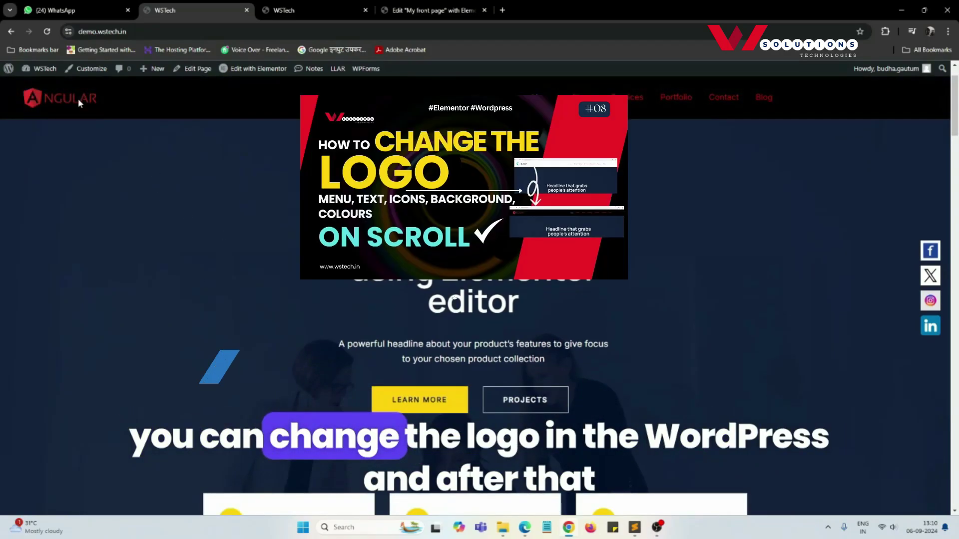
scroll(132, 174, up, 1)
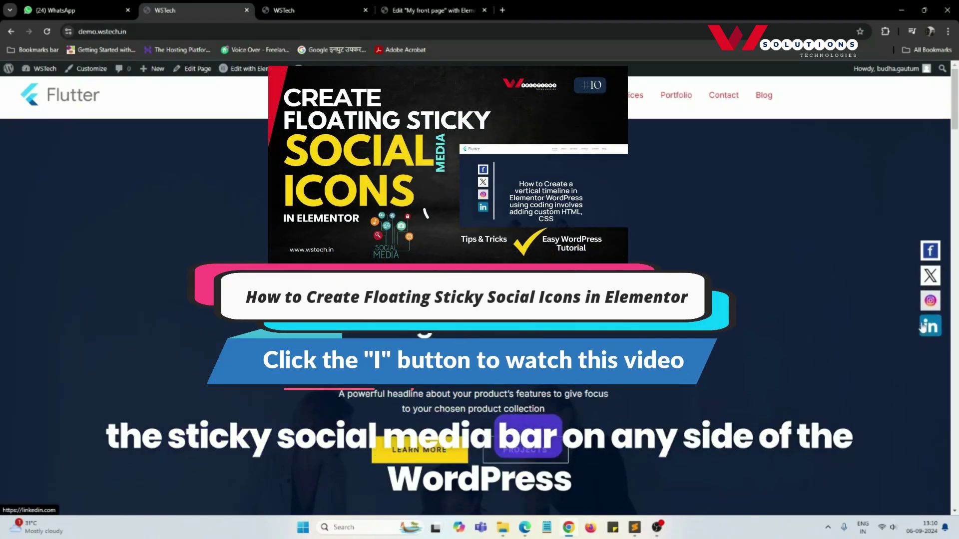
scroll(888, 315, down, 4)
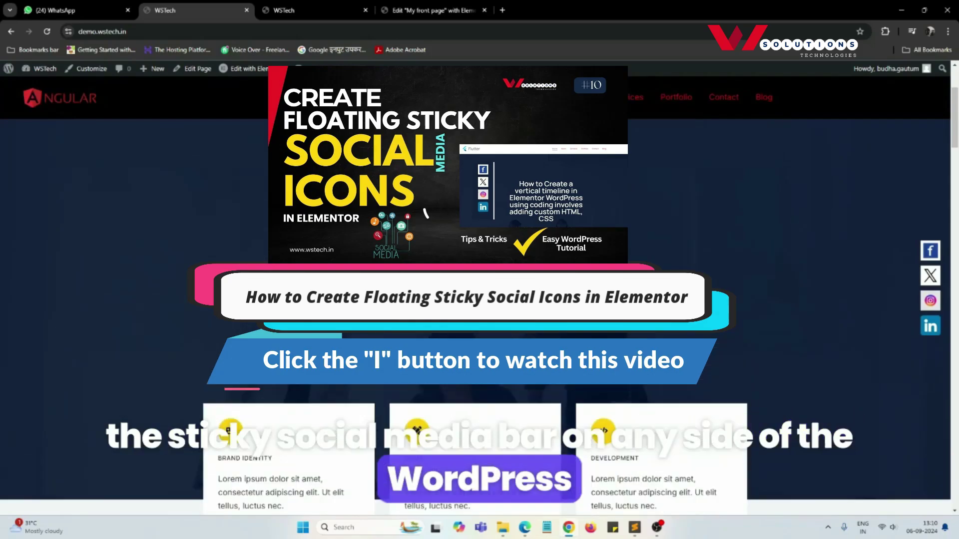
scroll(480, 300, up, 4)
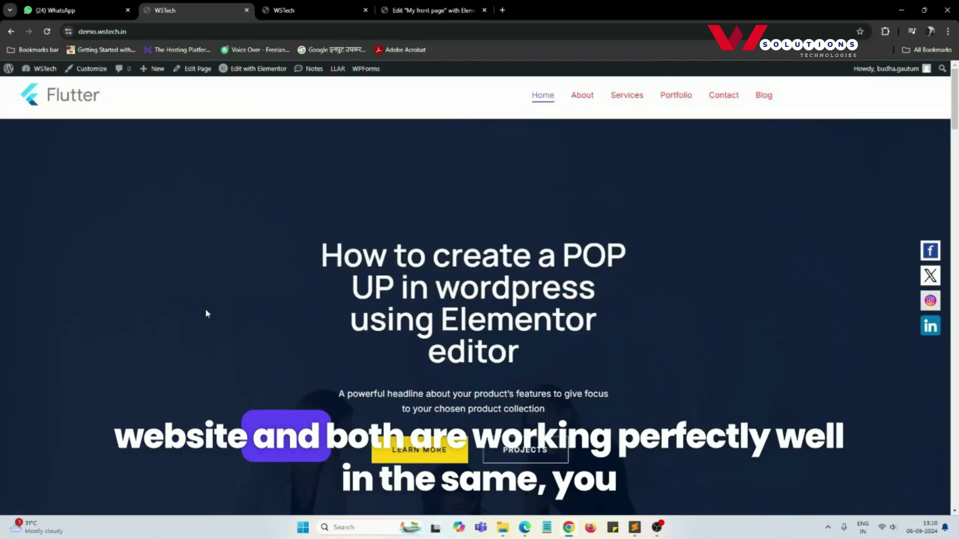
scroll(207, 314, down, 5)
scroll(418, 308, up, 5)
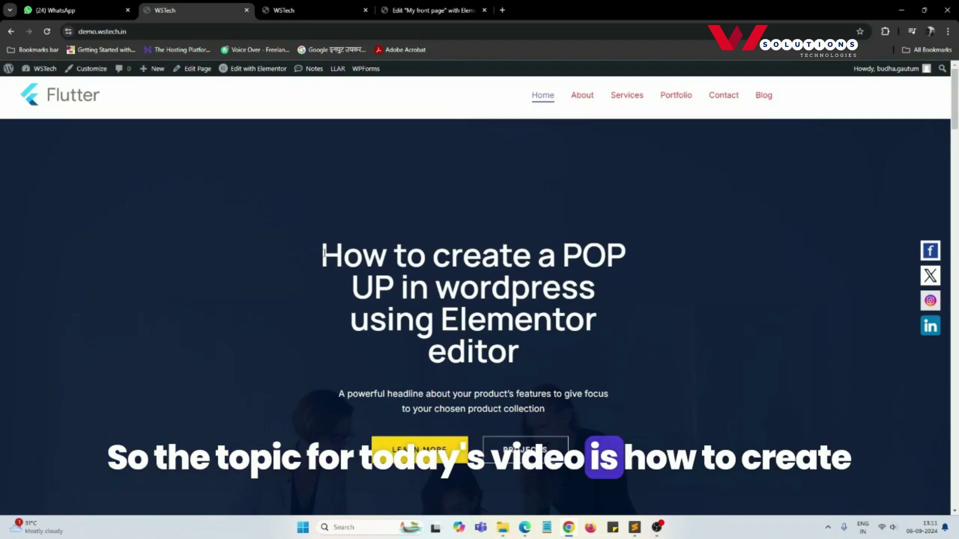
mouse_move(322, 255)
mouse_down()
mouse_move(593, 269)
mouse_move(601, 348)
mouse_up()
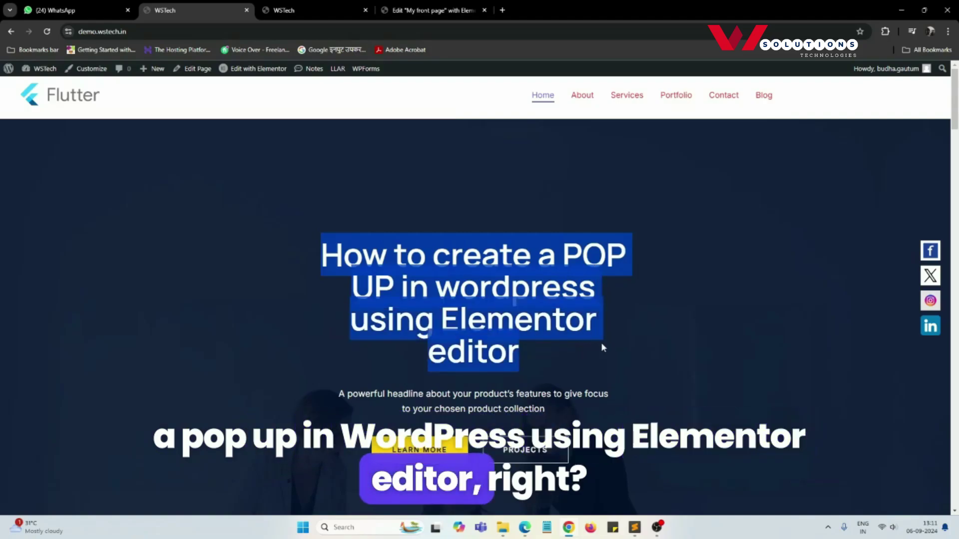
click(312, 319)
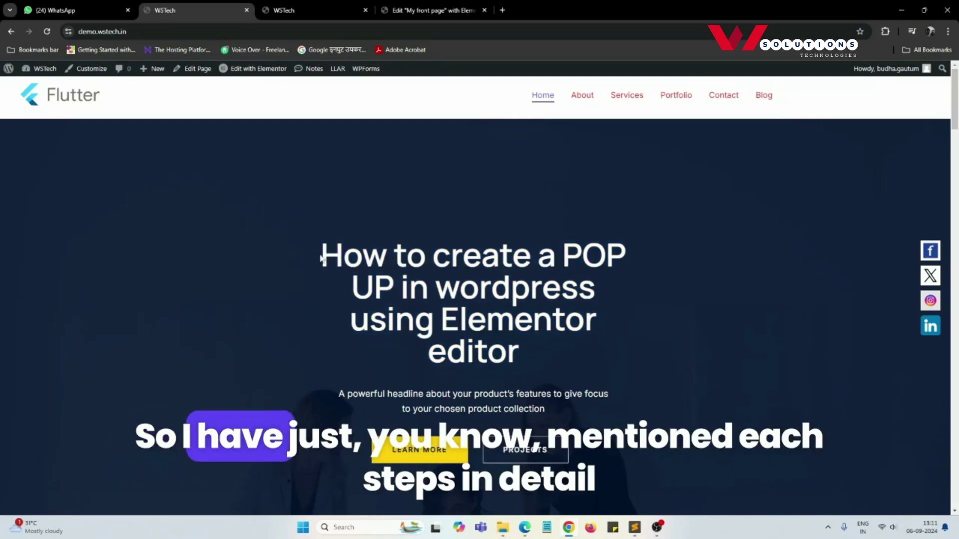
Switch to Sublime Text and read the popup notes, including the backend note and the first instruction about logging in
click(634, 528)
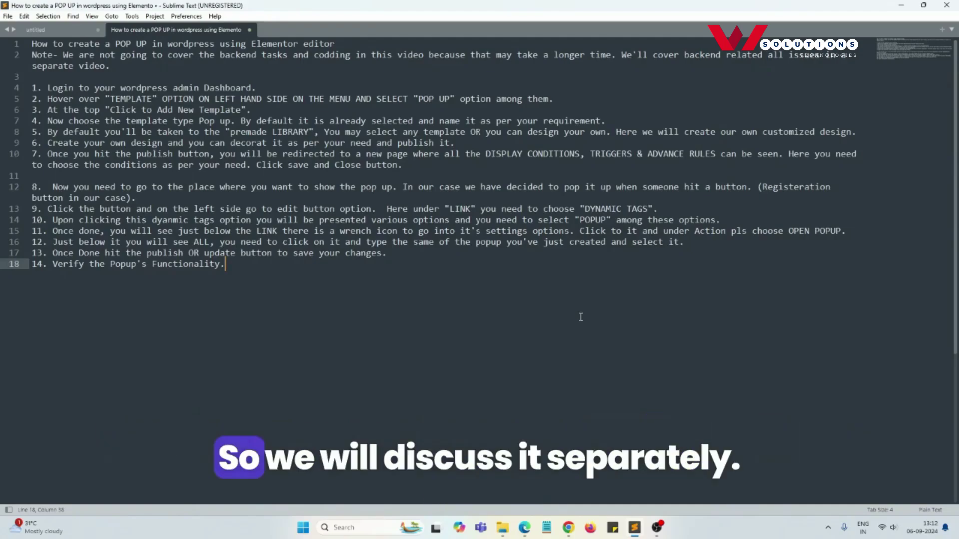
click(621, 56)
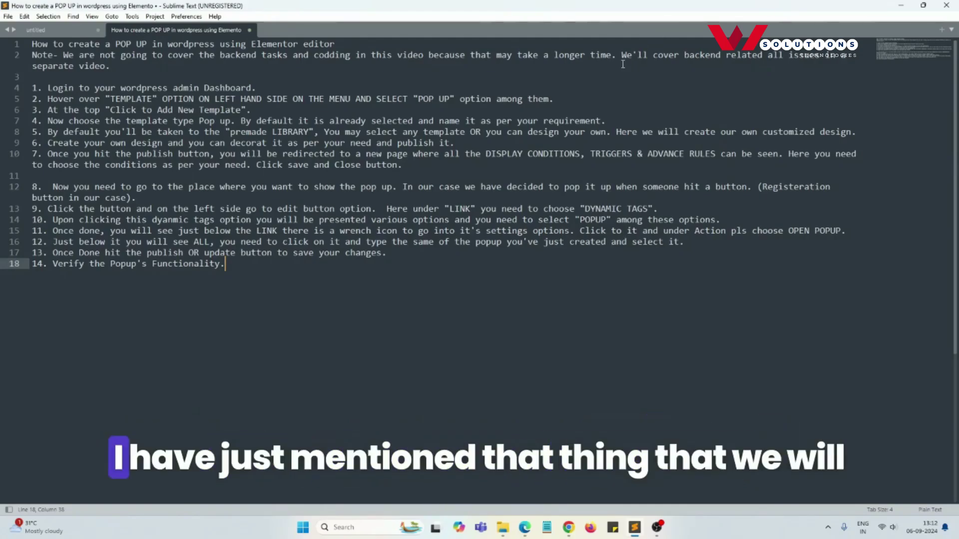
drag(623, 56, 631, 85)
click(290, 75)
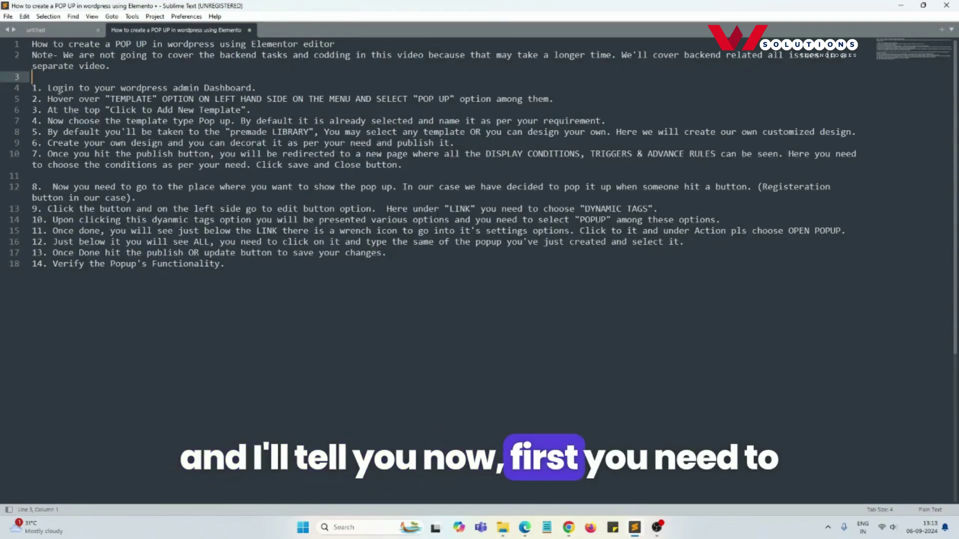
drag(51, 89, 257, 90)
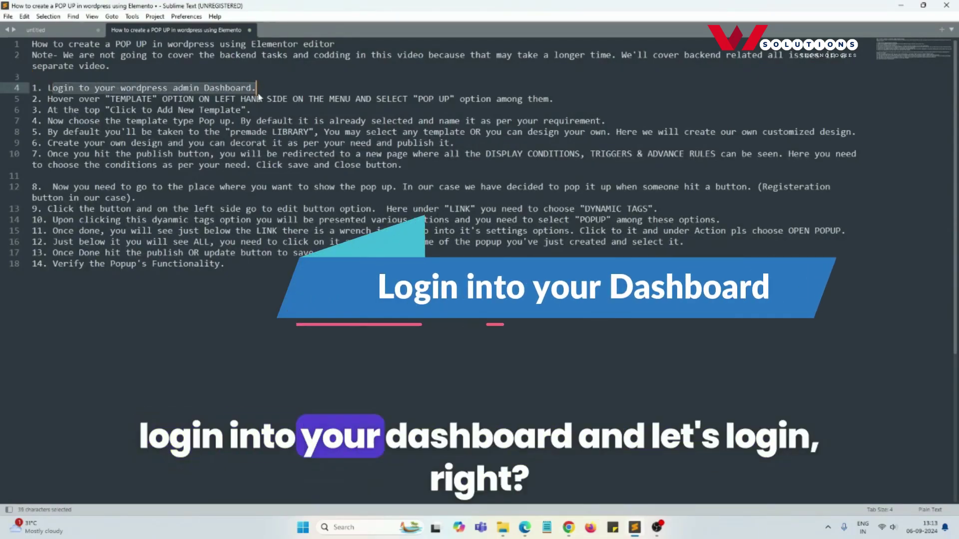
Switch to Chrome and open the WordPress admin dashboard of the WSTech site
click(568, 528)
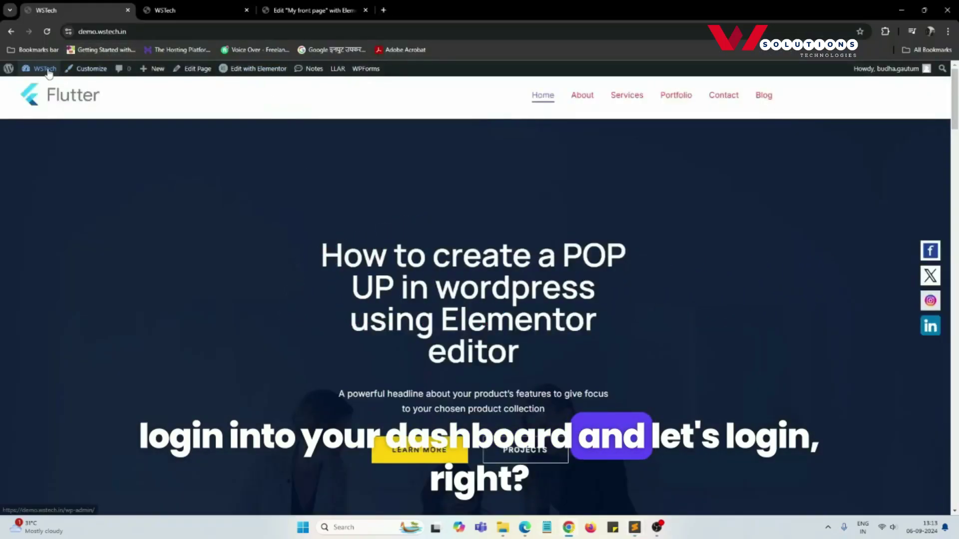
mouse_move(48, 72)
click(40, 89)
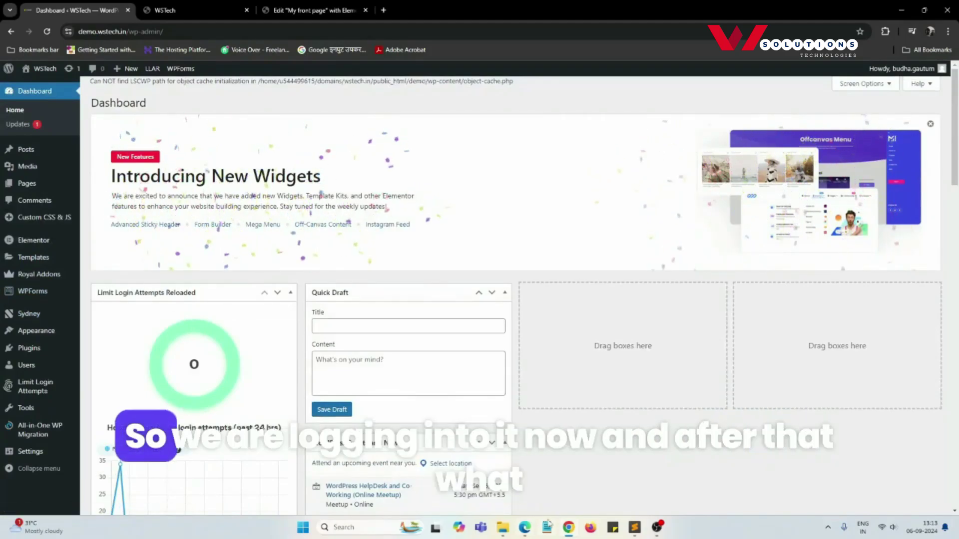
Check the second instruction in the Sublime Text notes, about the TEMPLATE and POP UP options, and return to Chrome
click(635, 529)
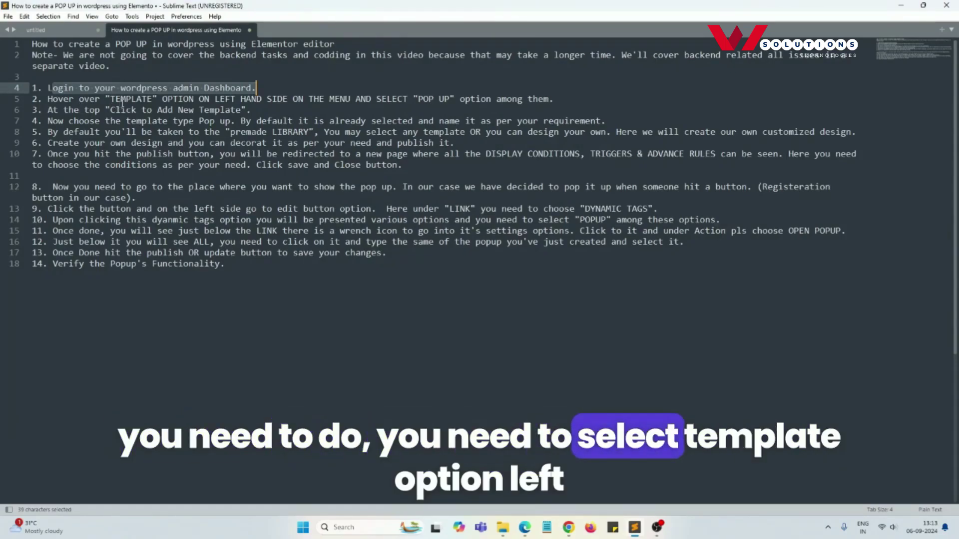
click(121, 99)
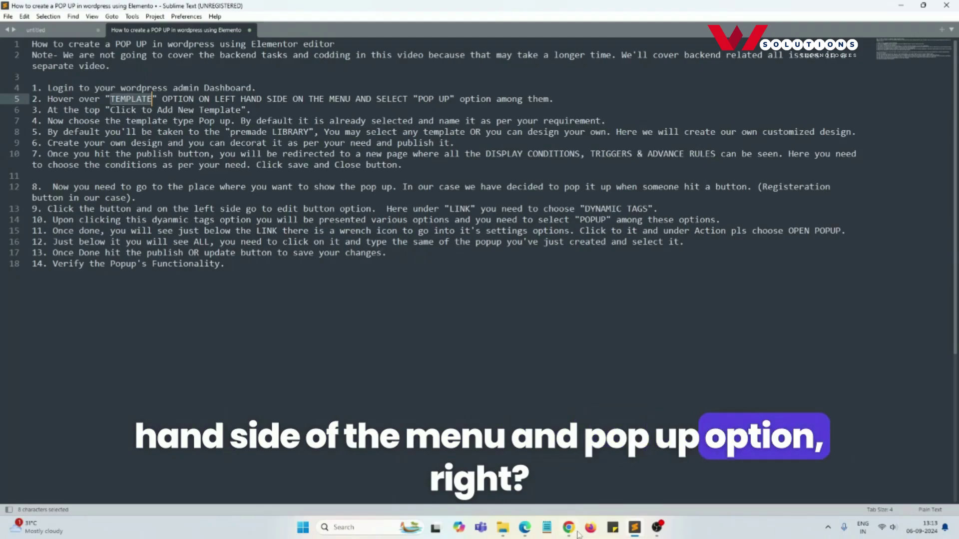
key(alt+Tab)
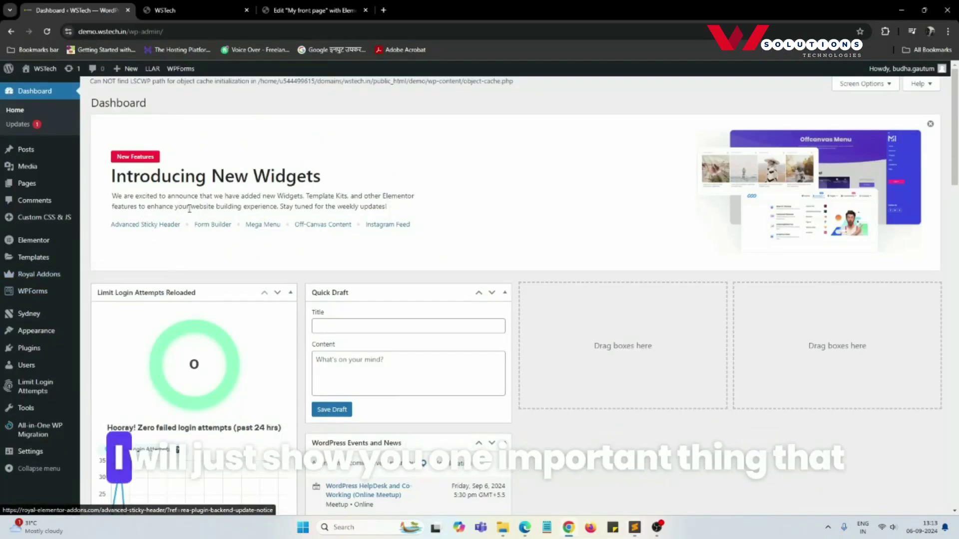
Reload the WSTech home page and test opening and closing the registration popup with the Register Now button
click(183, 5)
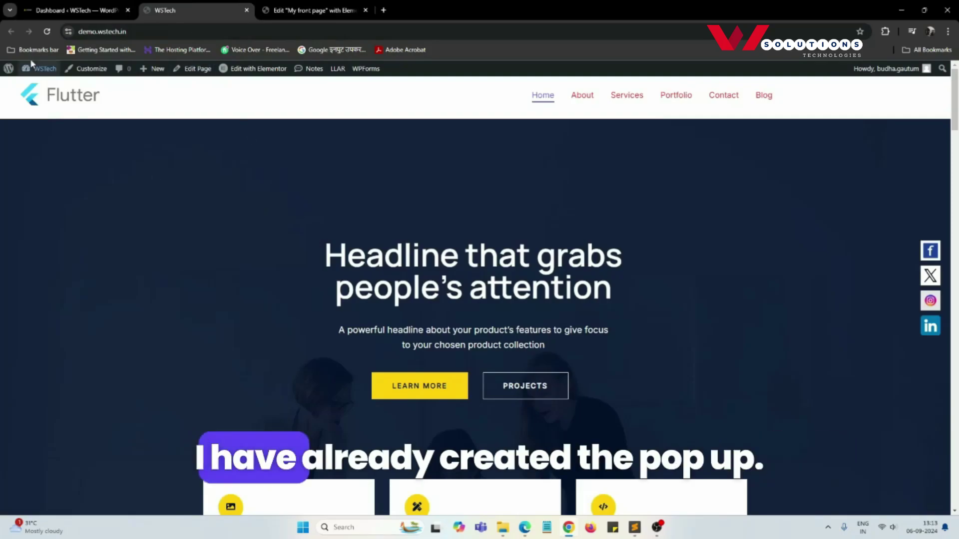
click(47, 31)
scroll(284, 255, down, 5)
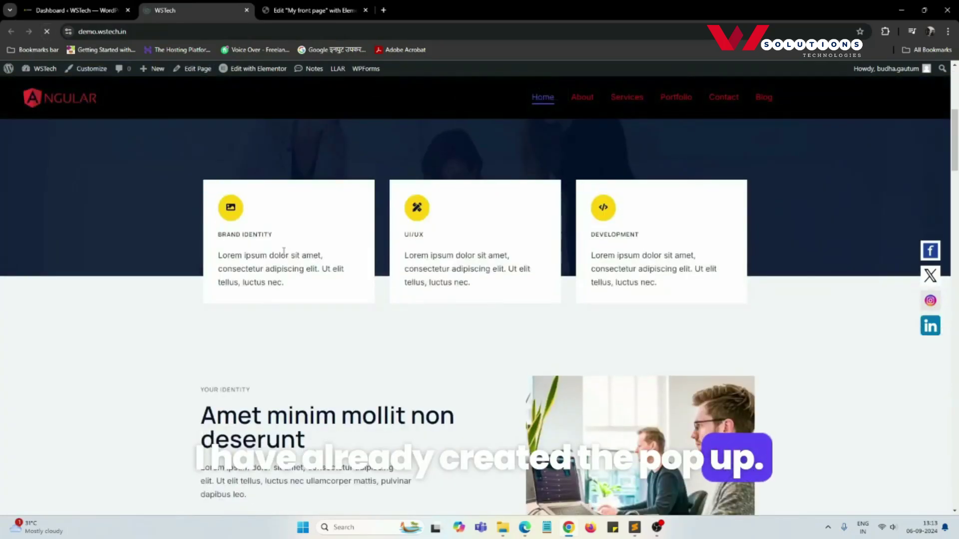
scroll(284, 254, down, 6)
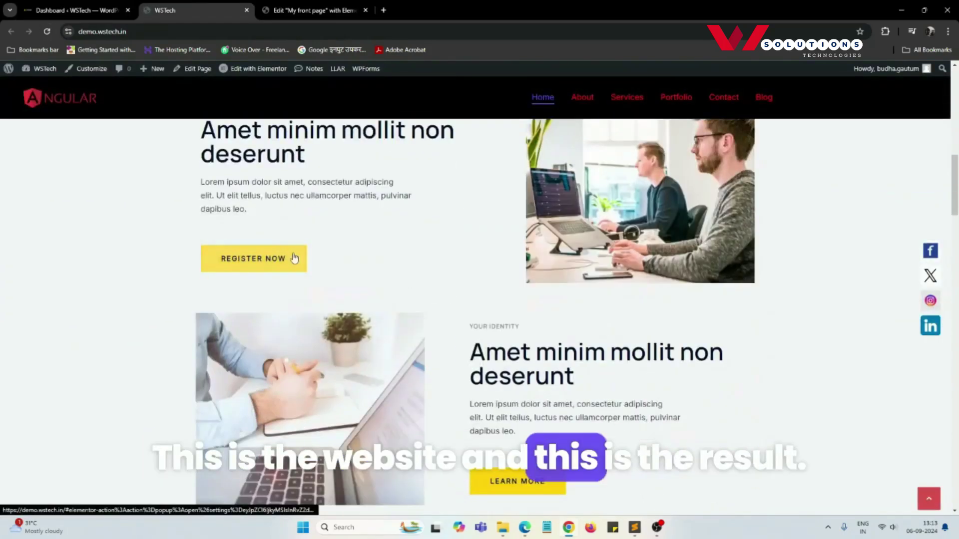
click(236, 265)
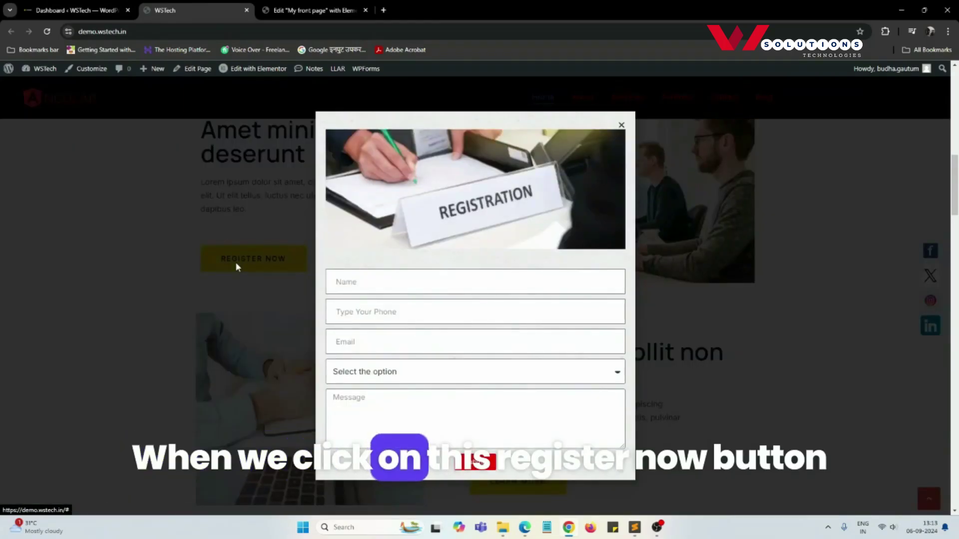
click(622, 126)
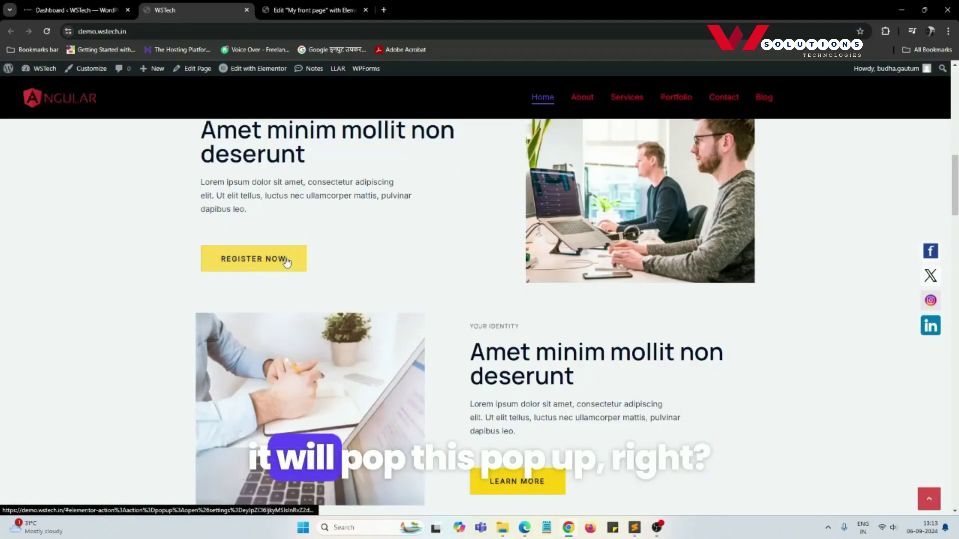
click(286, 261)
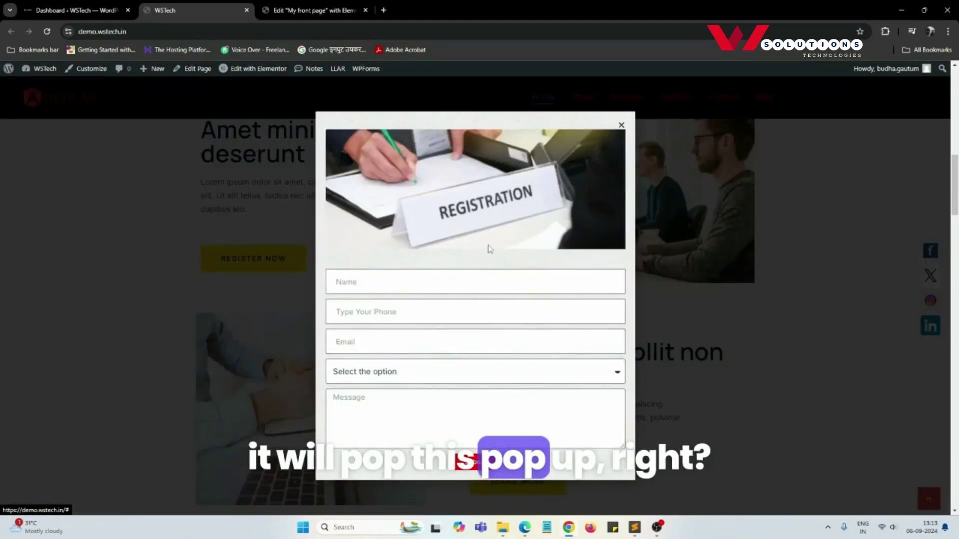
click(621, 126)
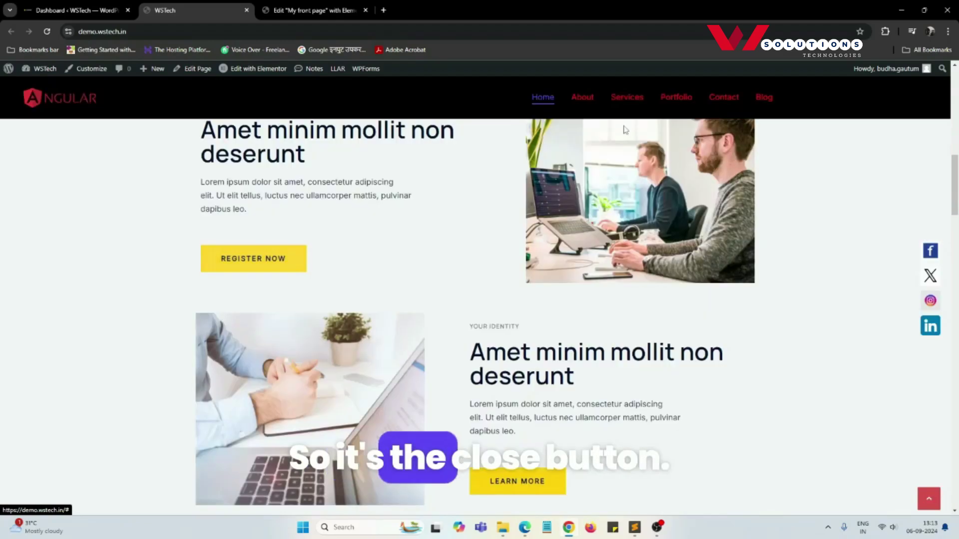
click(266, 262)
click(263, 259)
Inspect the registration popup's responsiveness by widening the device preview to about 1330 px, and close the popup and developer tools
right_click(371, 65)
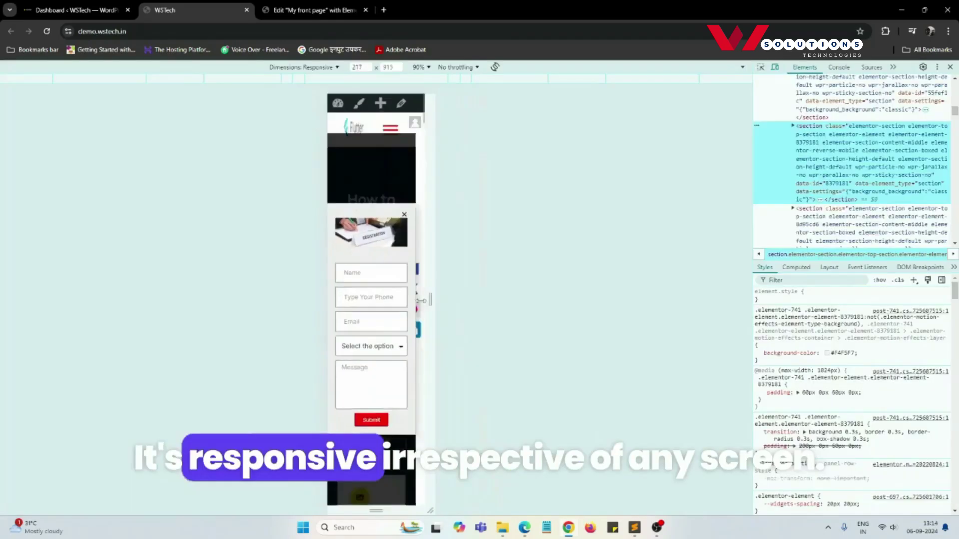
drag(421, 301, 691, 328)
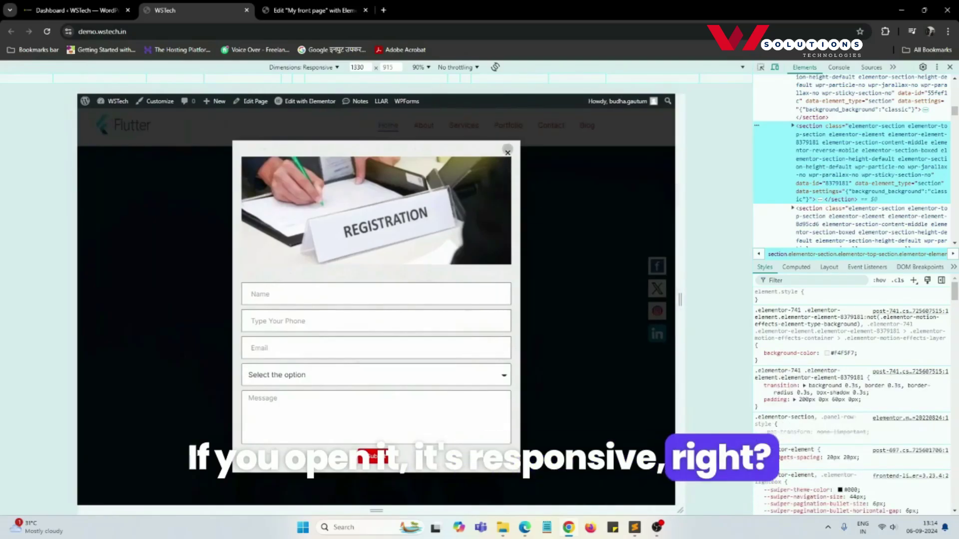
click(508, 152)
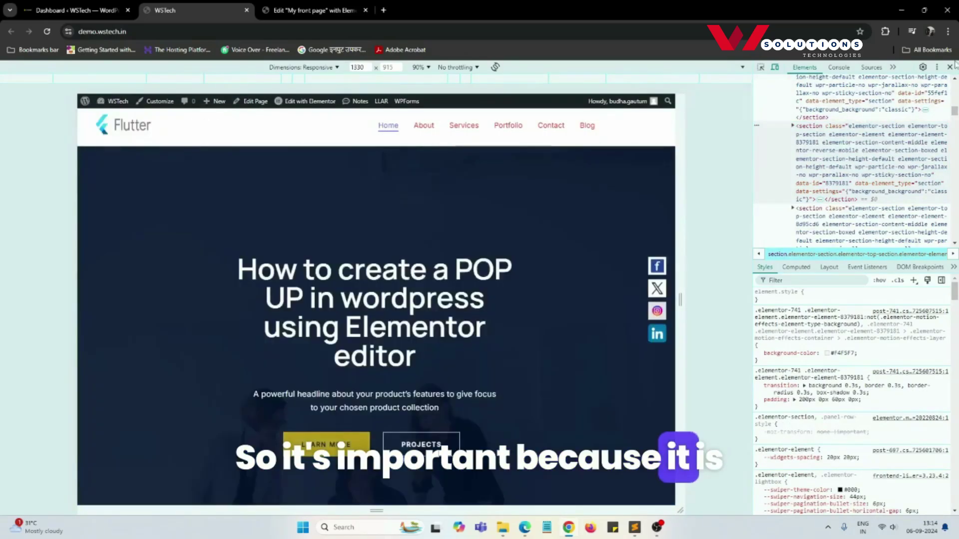
click(949, 66)
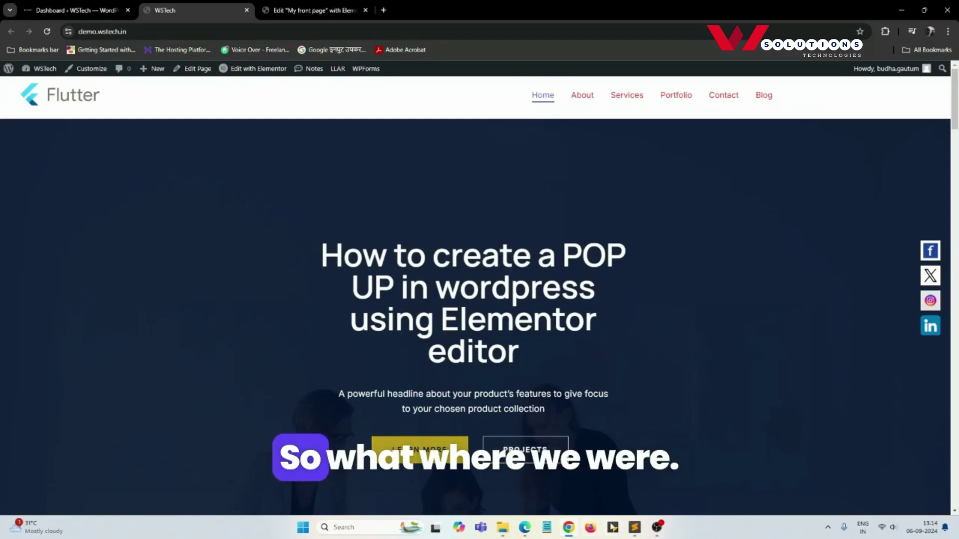
Open the Popups template list in the WordPress dashboard and trash the Elementor Popup #947 draft and the Registration form popup
click(90, 12)
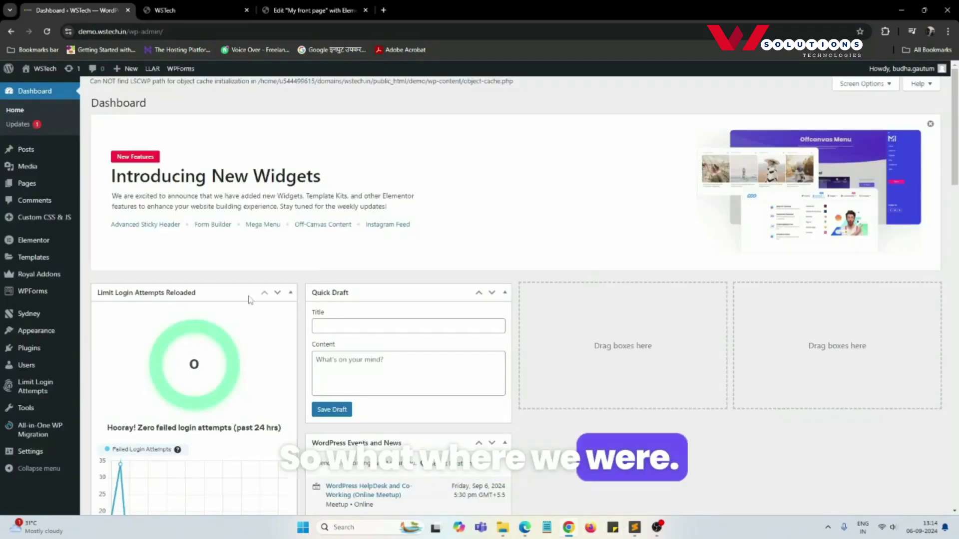
mouse_move(47, 258)
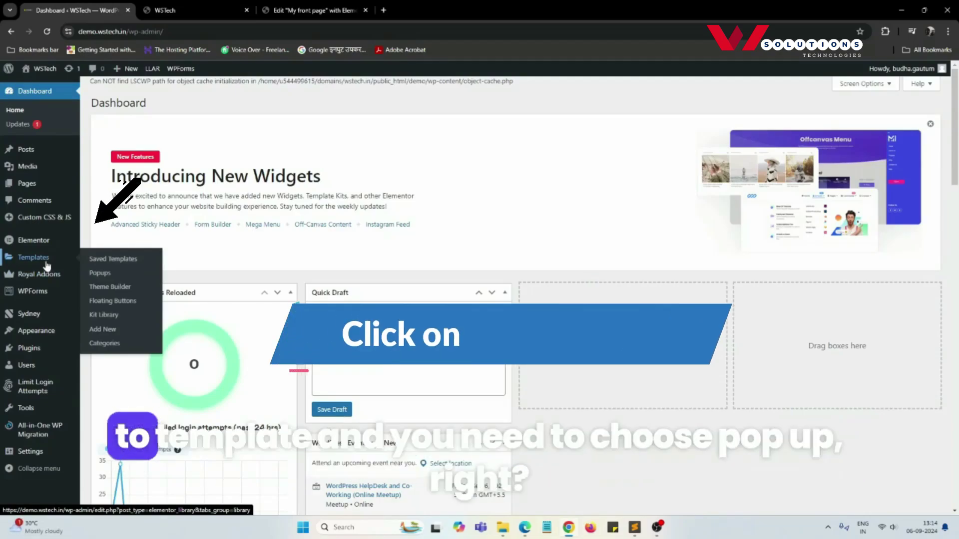
click(101, 276)
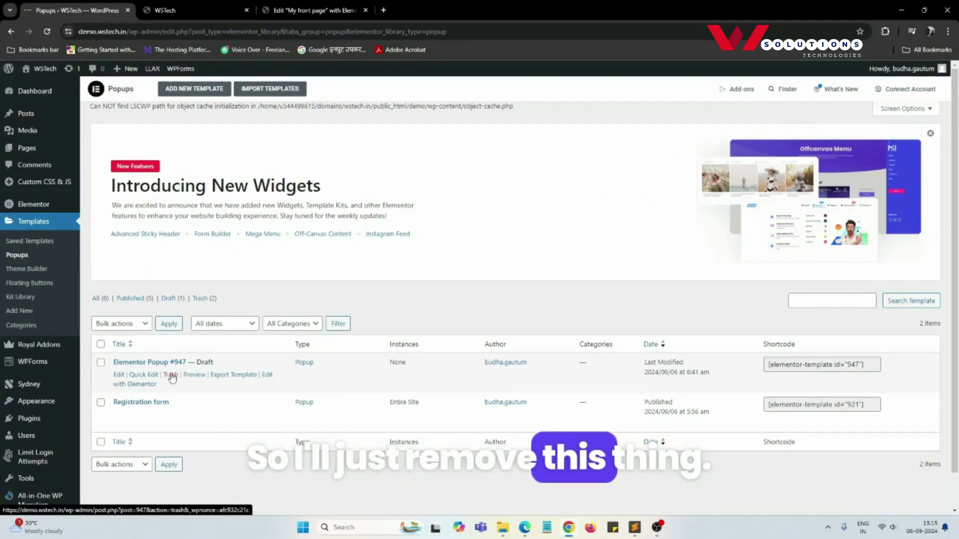
click(170, 375)
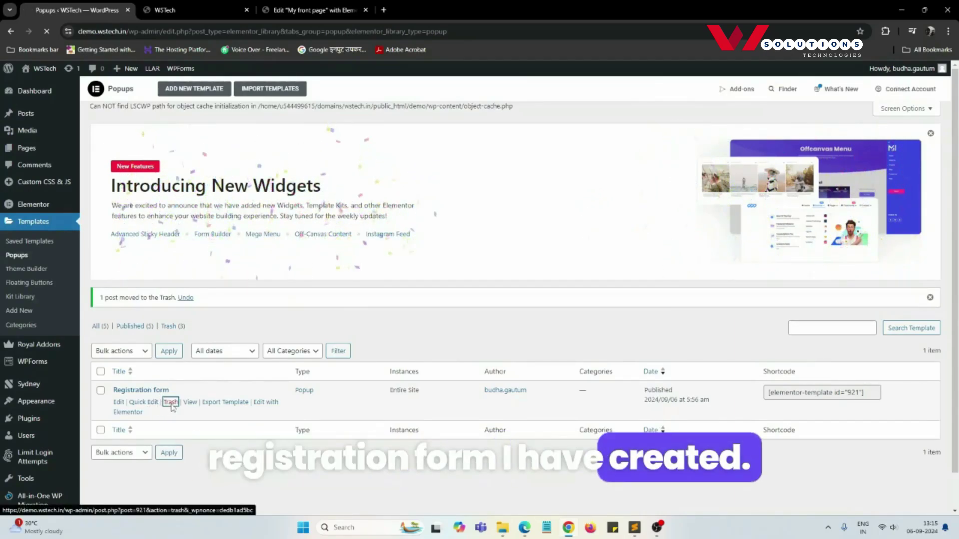
click(170, 402)
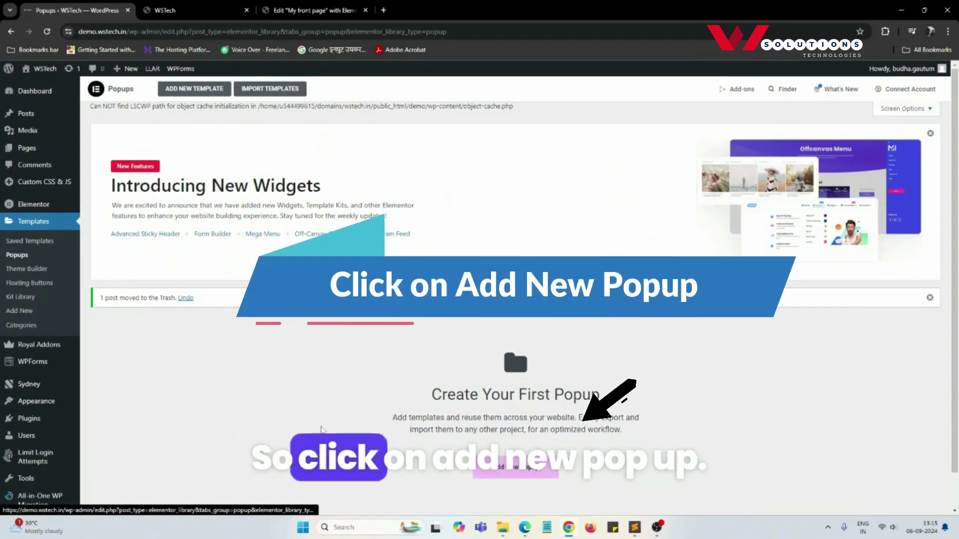
Start a new popup template from the empty Popups list
scroll(289, 350, down, 1)
scroll(289, 349, up, 1)
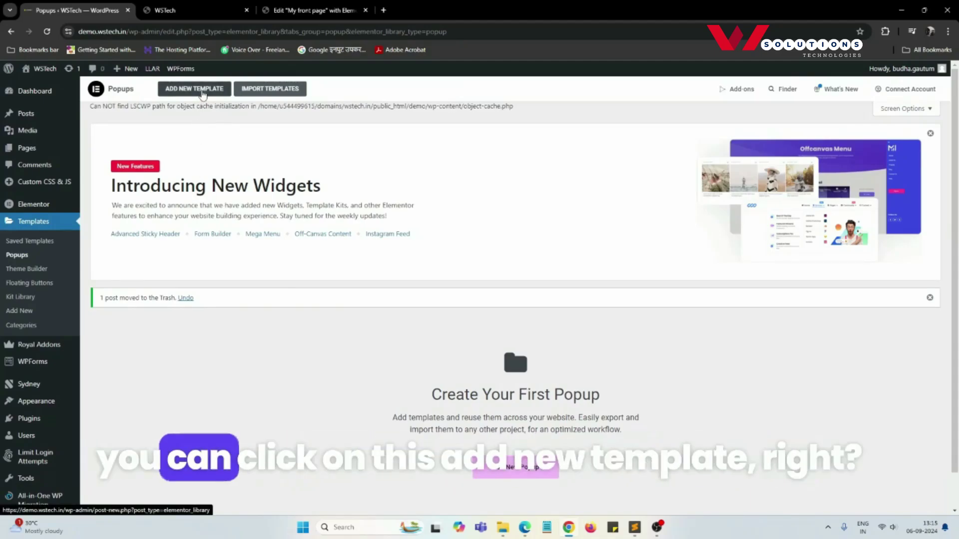
click(500, 472)
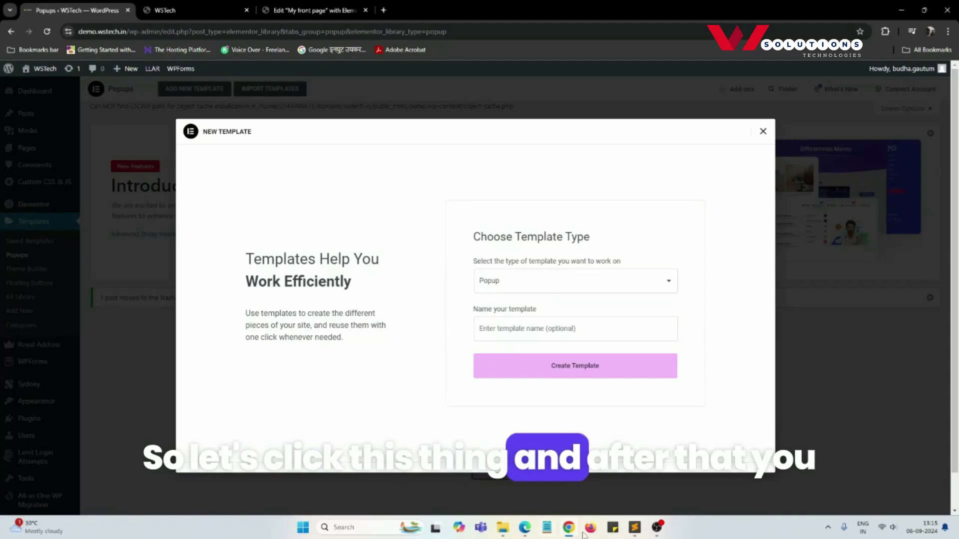
Review instructions 3 to 6 in the Sublime Text notes, on template type, naming and design, and return to Chrome
click(635, 529)
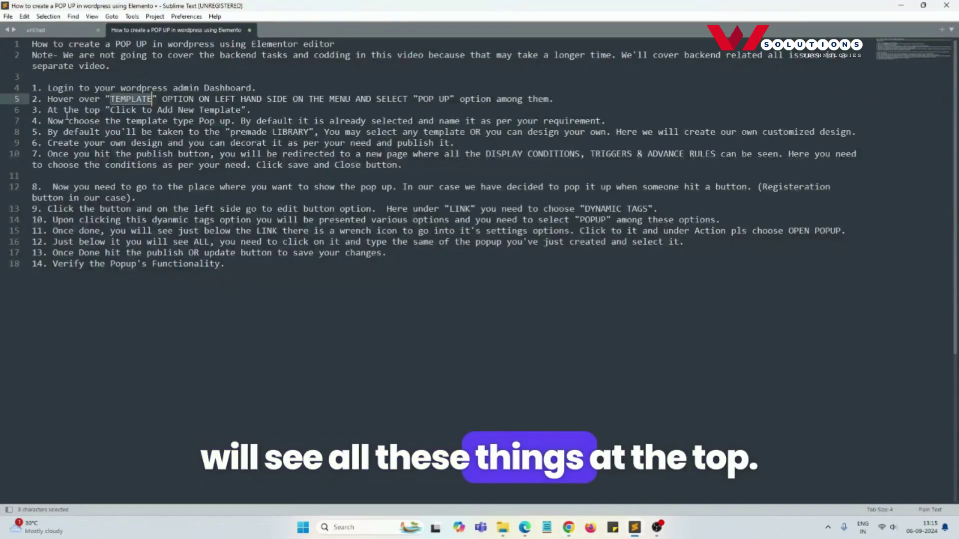
drag(157, 110, 240, 113)
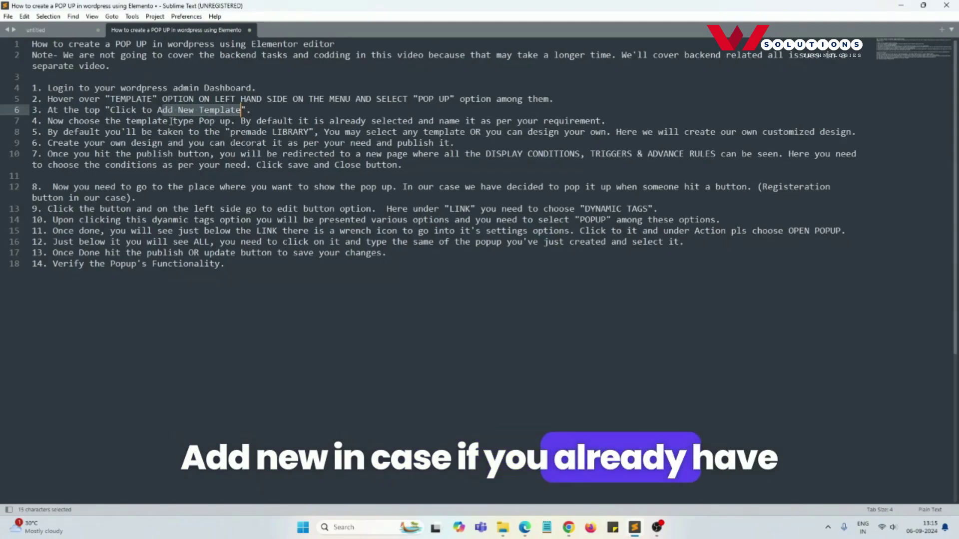
drag(68, 121, 231, 122)
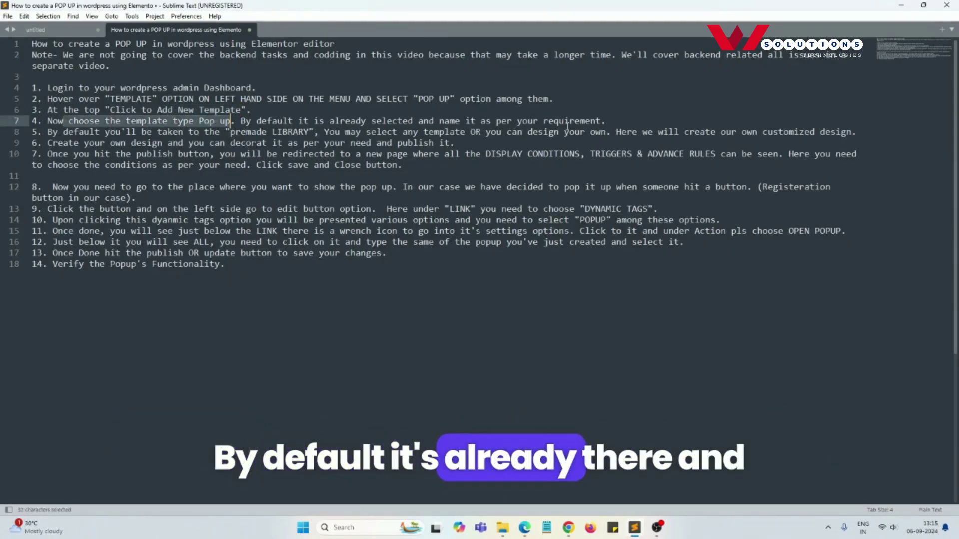
drag(100, 132, 294, 142)
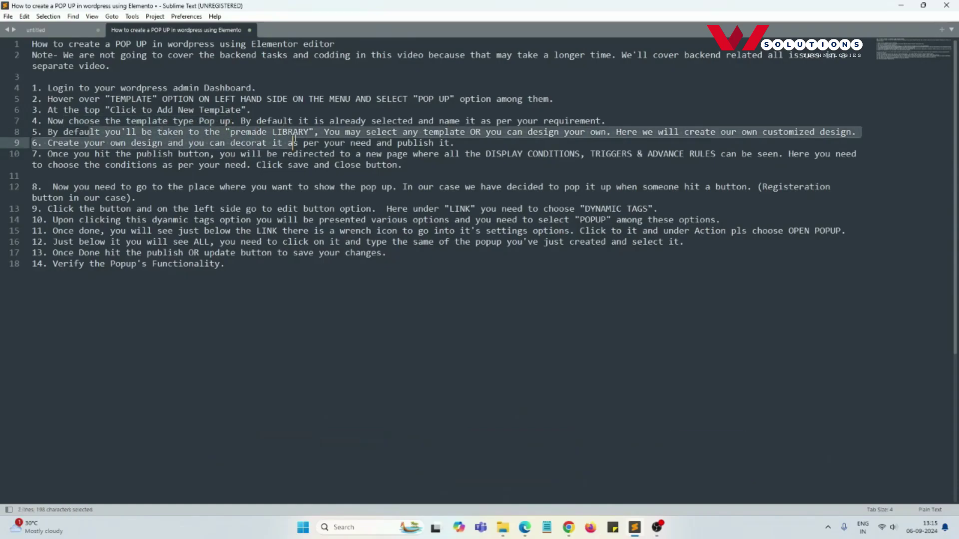
click(570, 529)
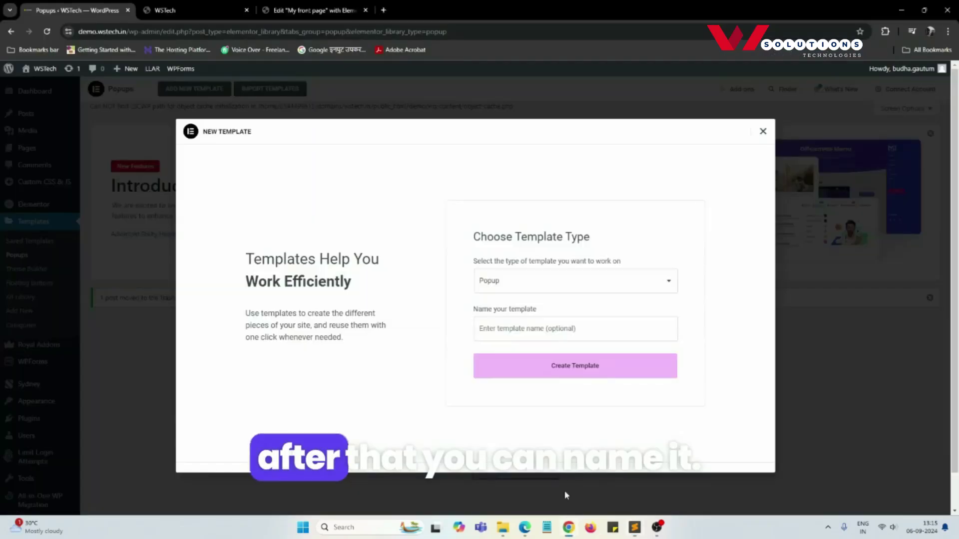
Name the popup template "Registration form" and create it
click(537, 330)
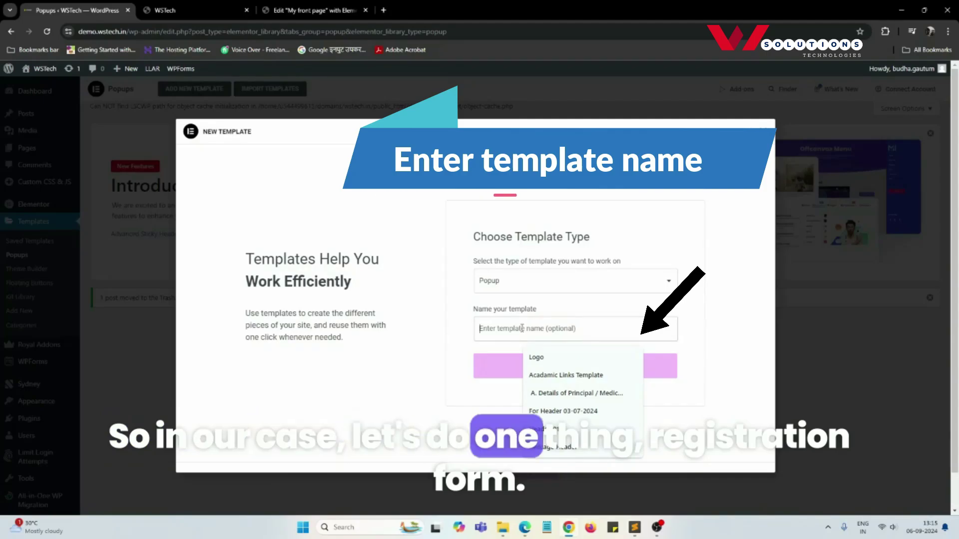
text(Re)
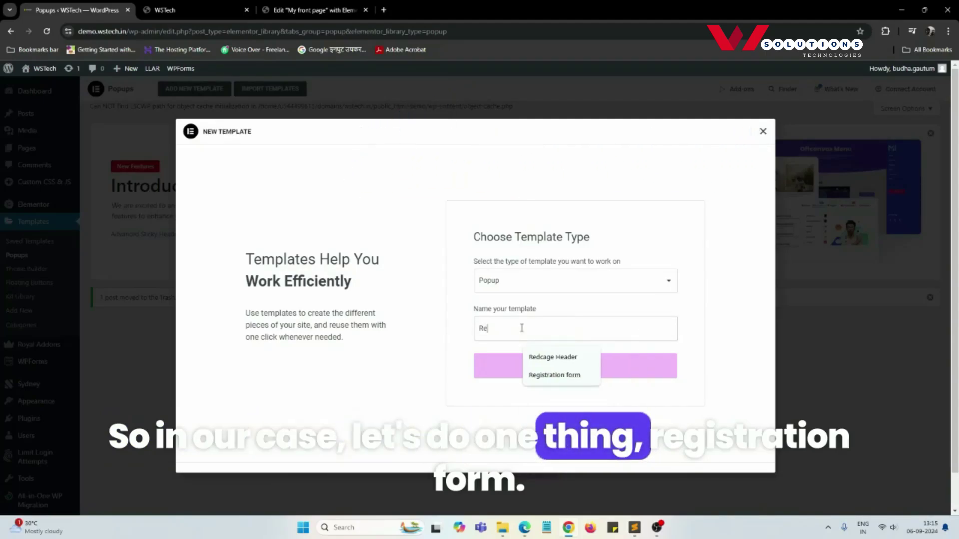
text(gistration)
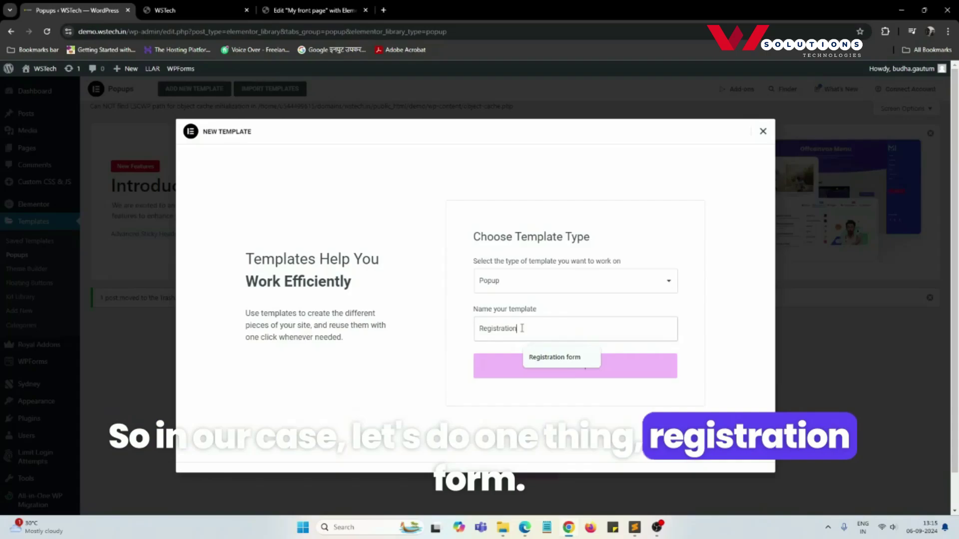
text( form)
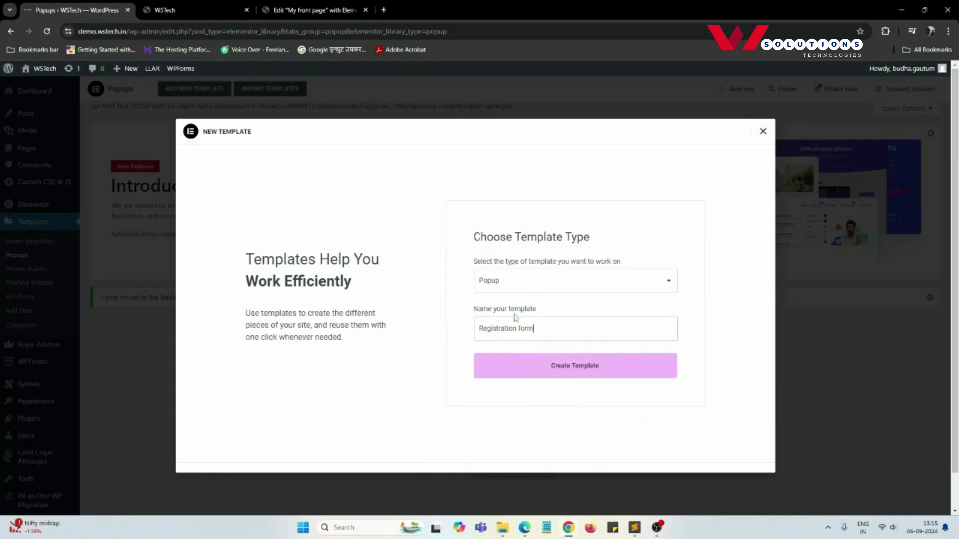
click(562, 376)
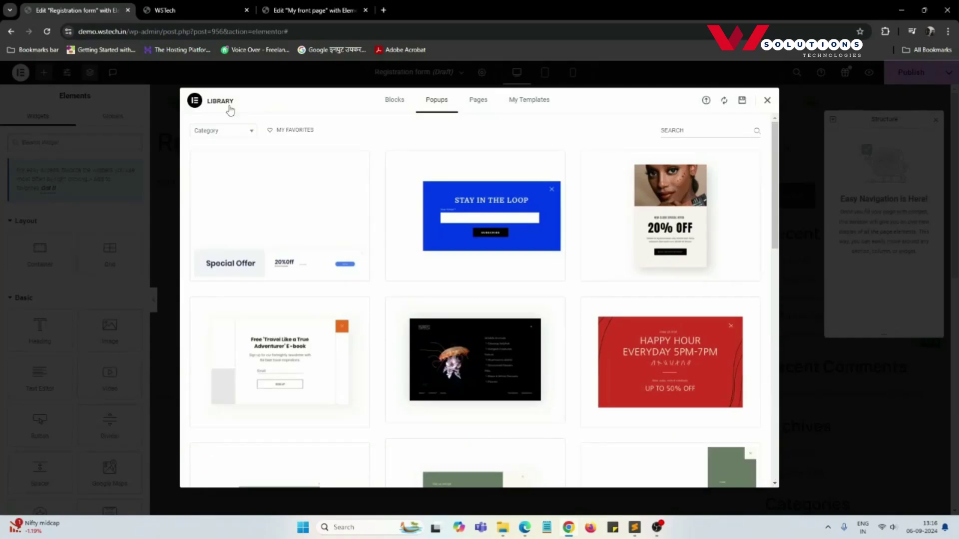
Look through the premade blocks, pages and saved templates in the Elementor library, and close it without inserting any
click(392, 103)
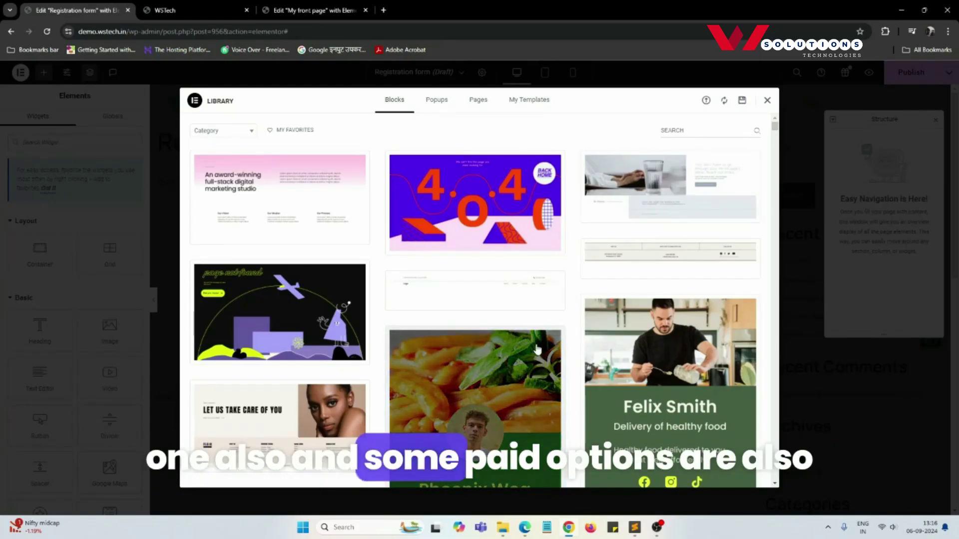
scroll(451, 315, down, 5)
scroll(451, 315, down, 5)
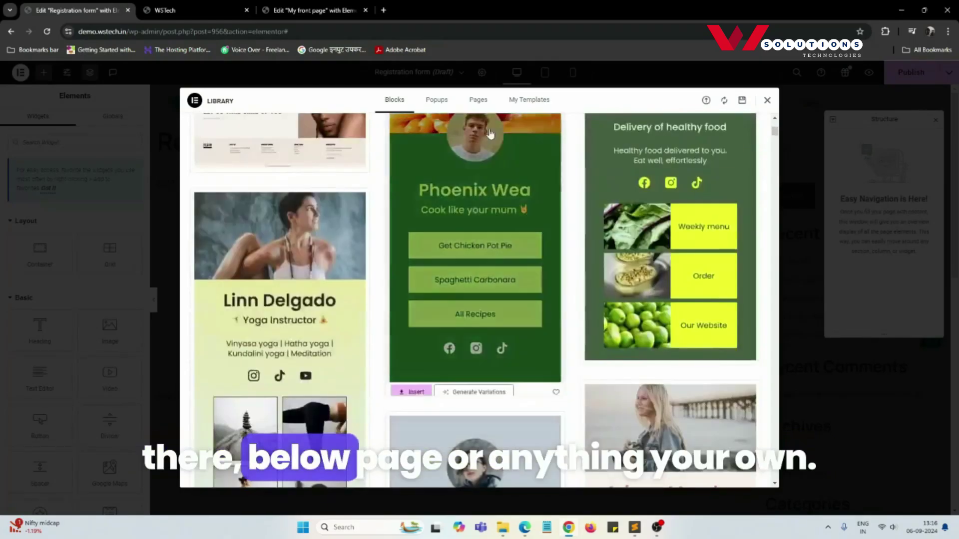
click(478, 100)
click(519, 101)
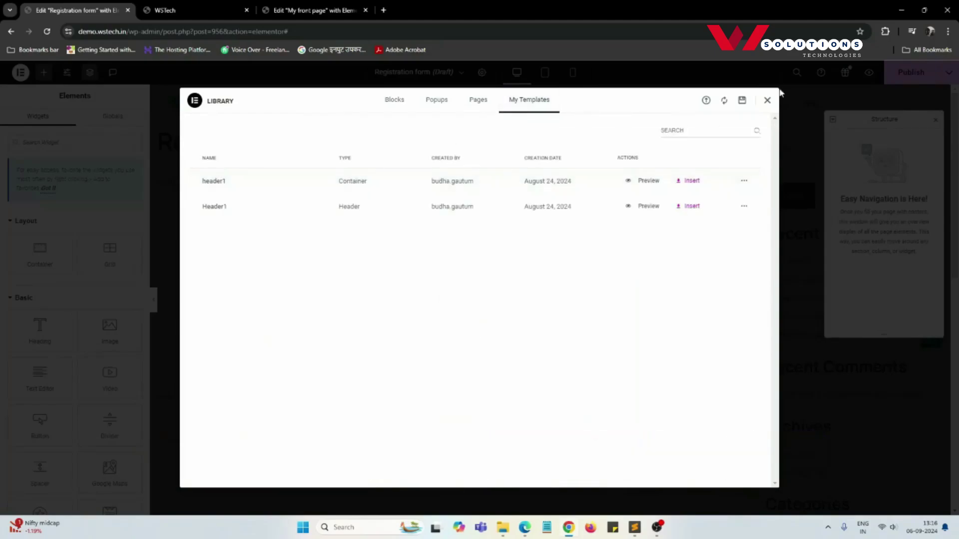
click(488, 104)
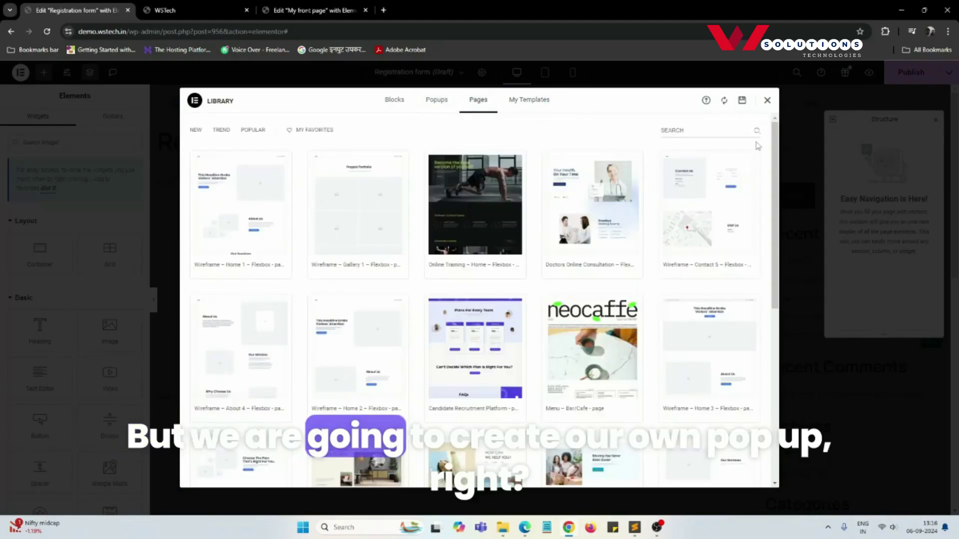
click(768, 100)
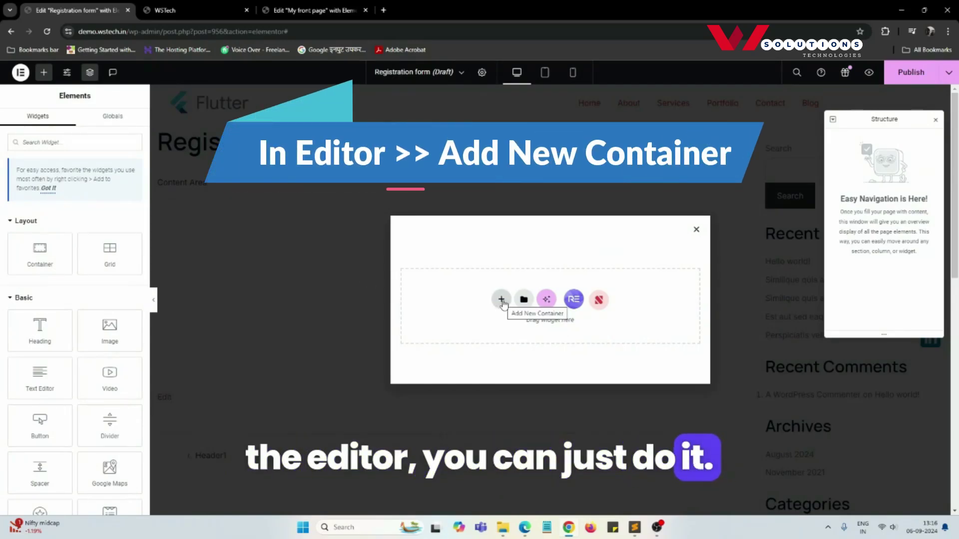
Add a Flexbox container with the Direction Column structure to the empty popup
click(502, 301)
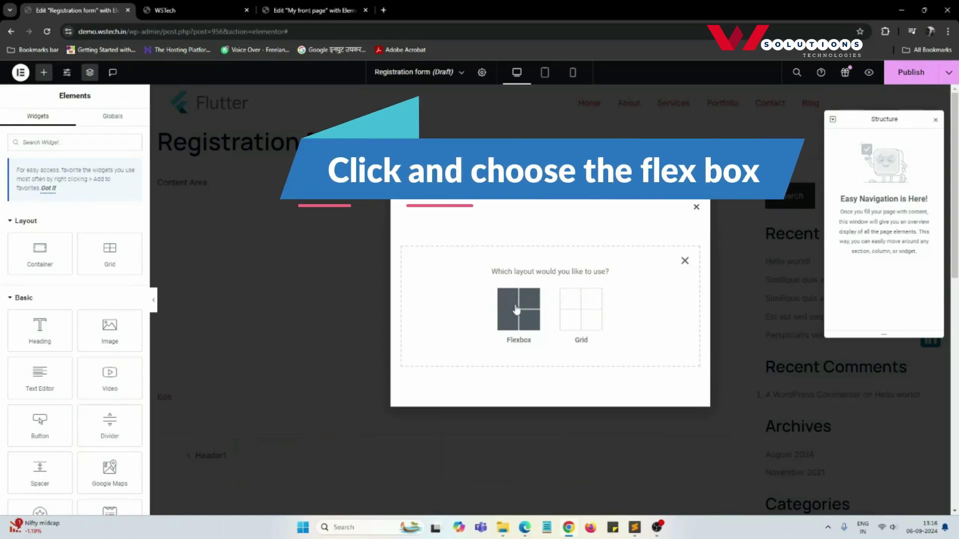
click(517, 309)
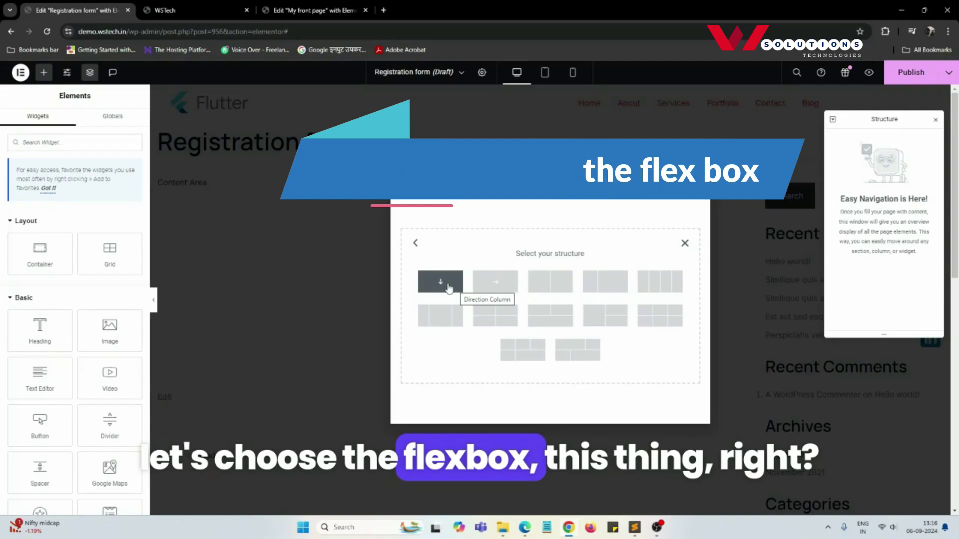
click(448, 288)
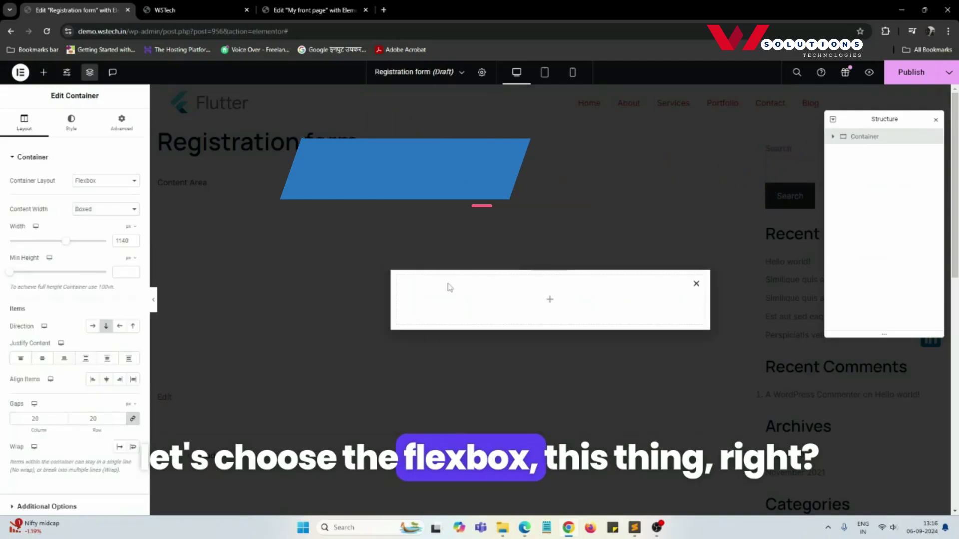
Nest a container inside the popup's main container and duplicate it to make two stacked sections
click(550, 301)
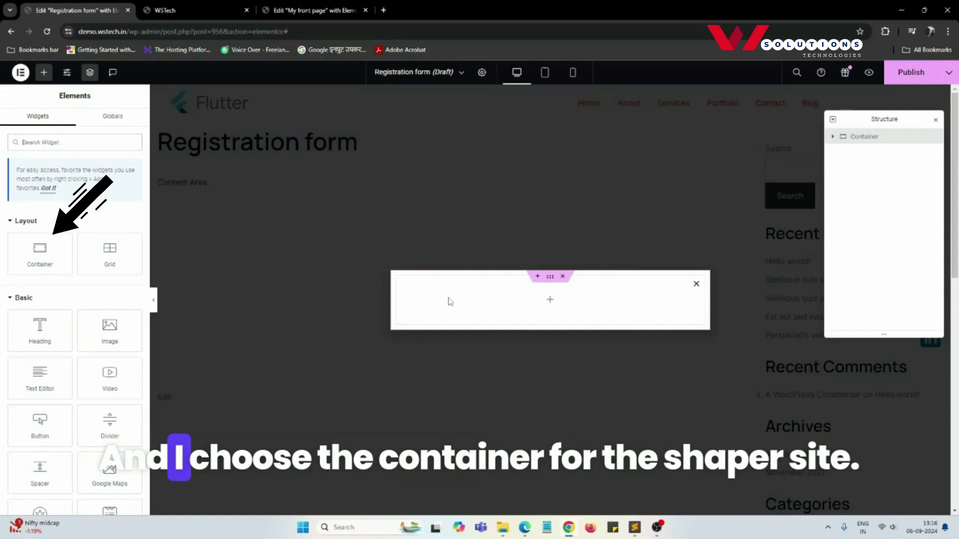
drag(34, 257, 565, 314)
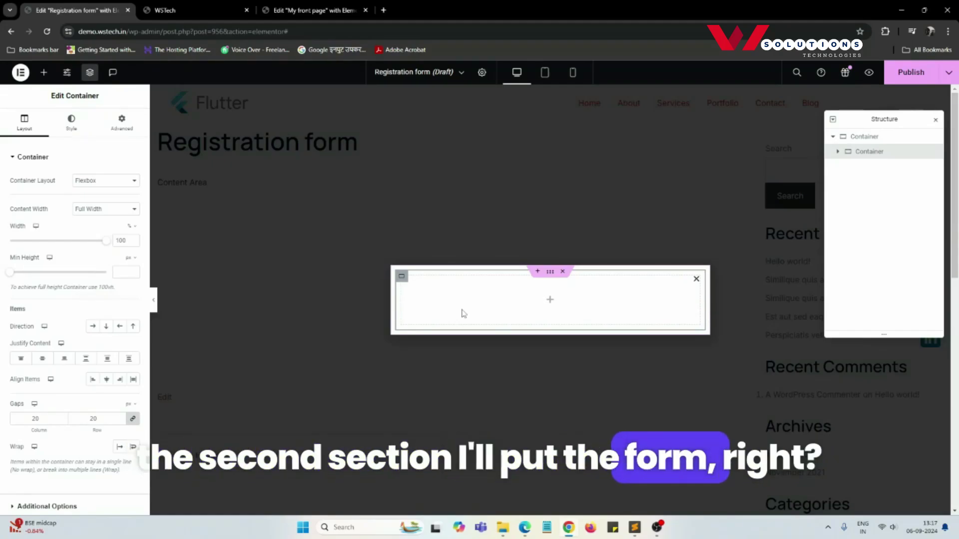
right_click(402, 277)
click(420, 270)
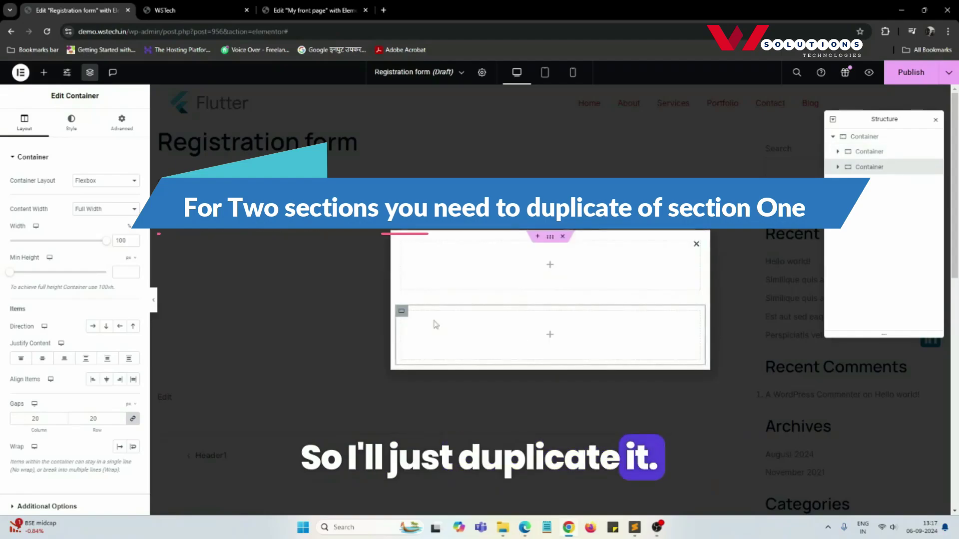
Place an Image widget in the upper inner container and a Form widget in the lower one
click(550, 265)
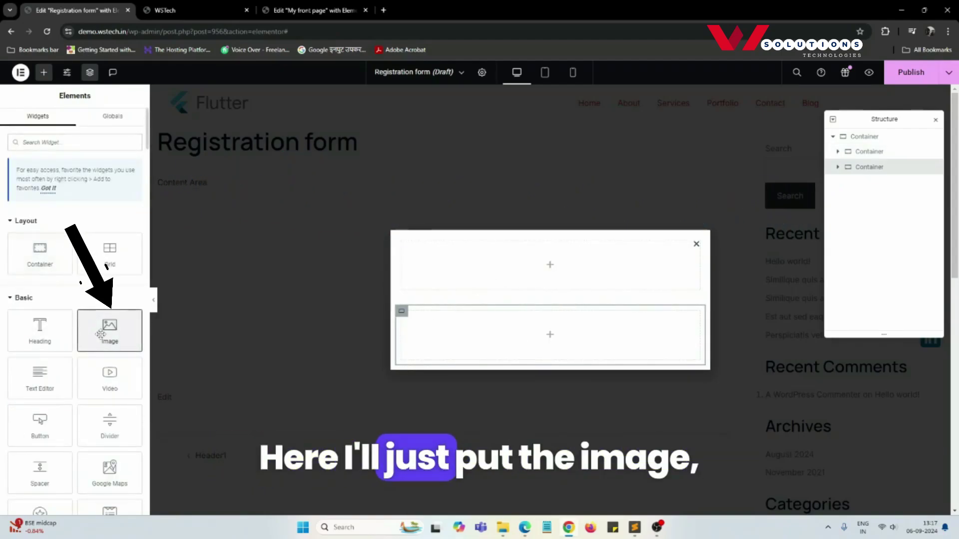
drag(101, 334, 530, 279)
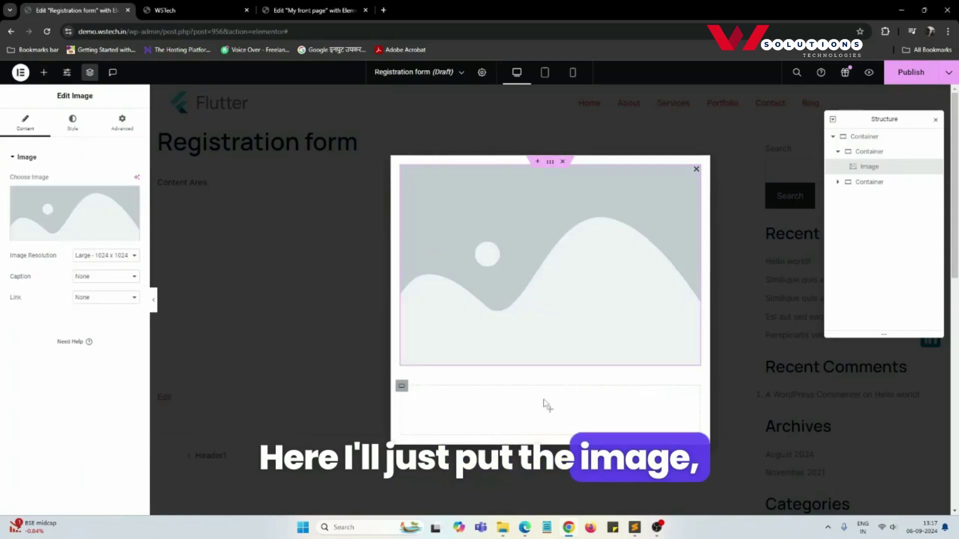
click(548, 412)
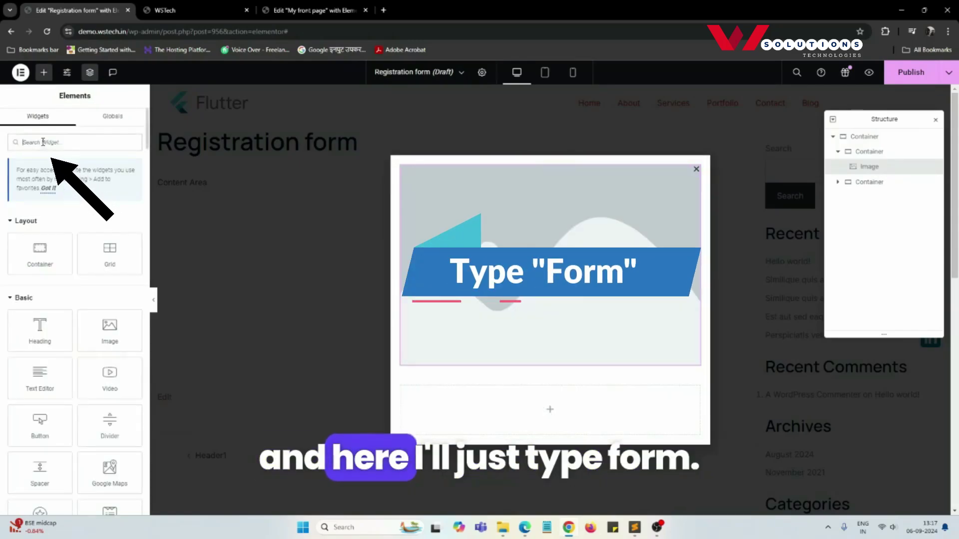
text(form)
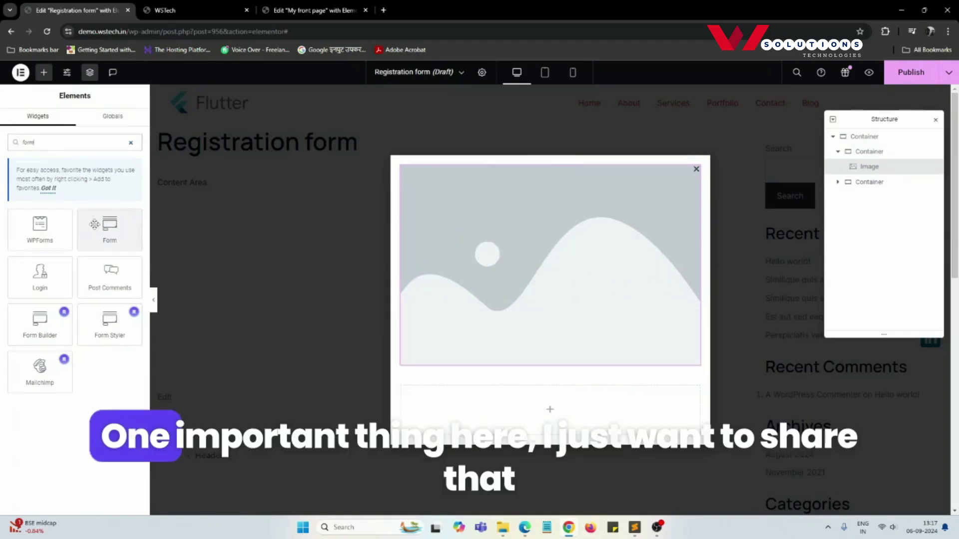
drag(104, 227, 548, 425)
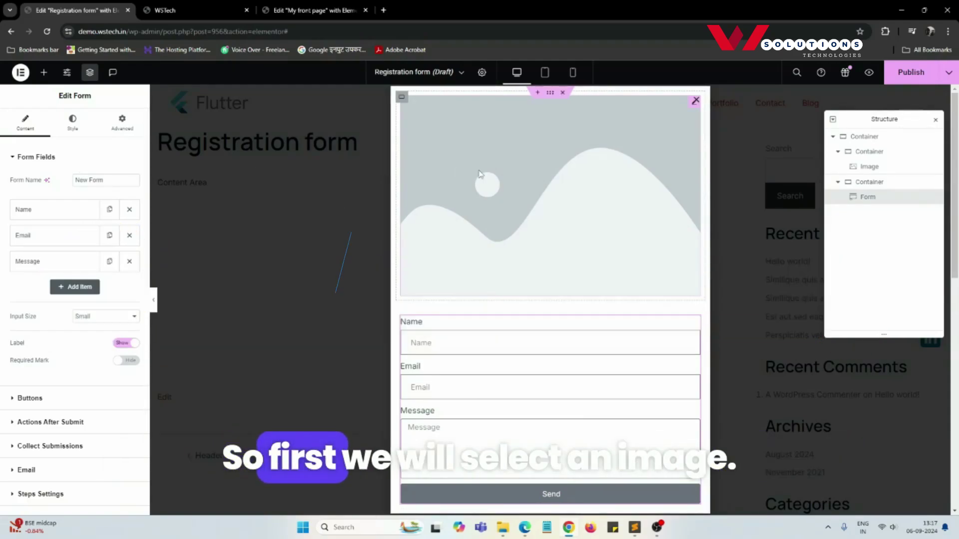
Set the Image widget's resolution to Full and upload bg-pattern from the Downloads folder as its image
click(542, 170)
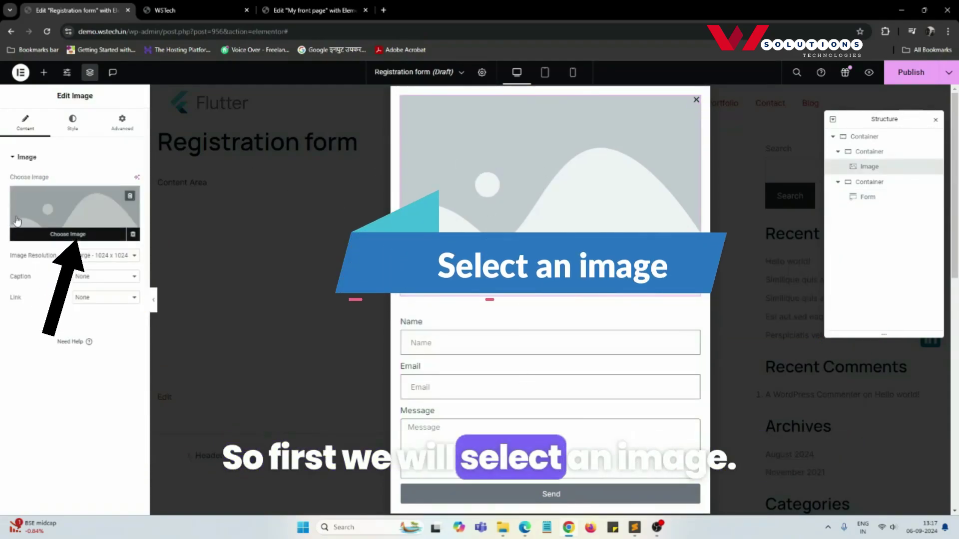
click(94, 255)
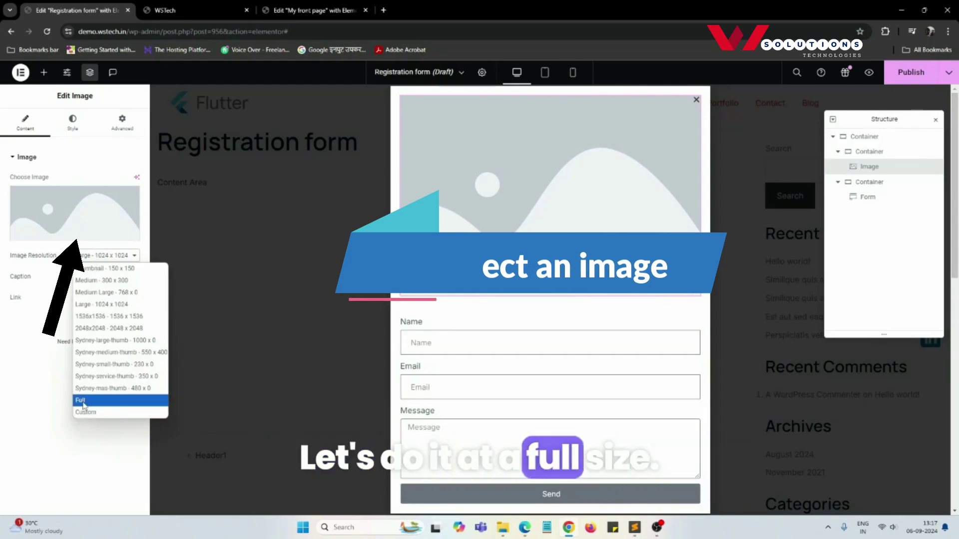
click(87, 400)
click(88, 231)
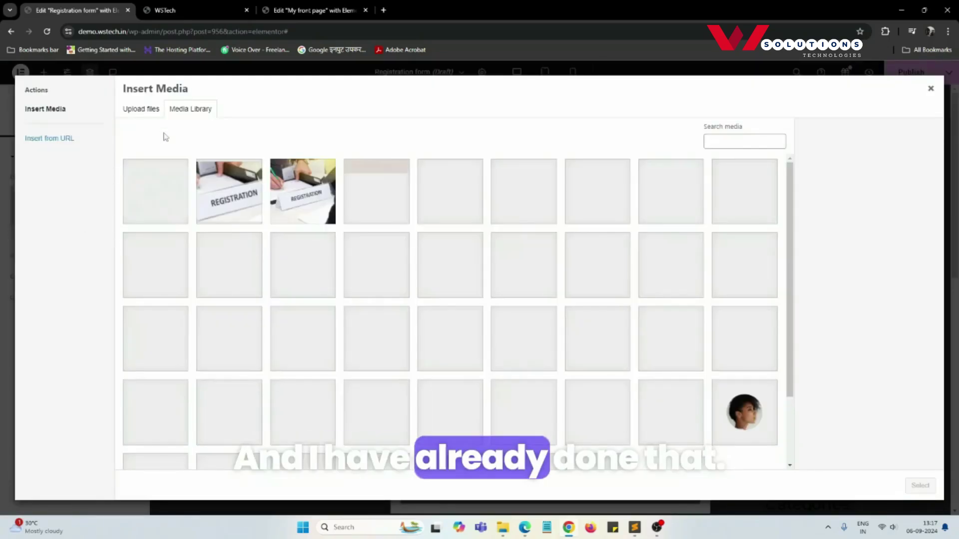
click(524, 279)
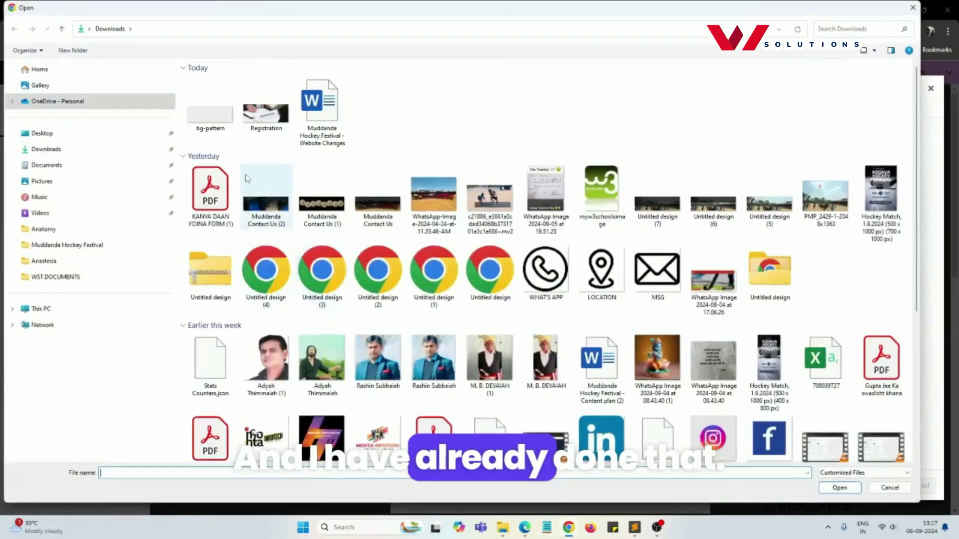
double_click(211, 108)
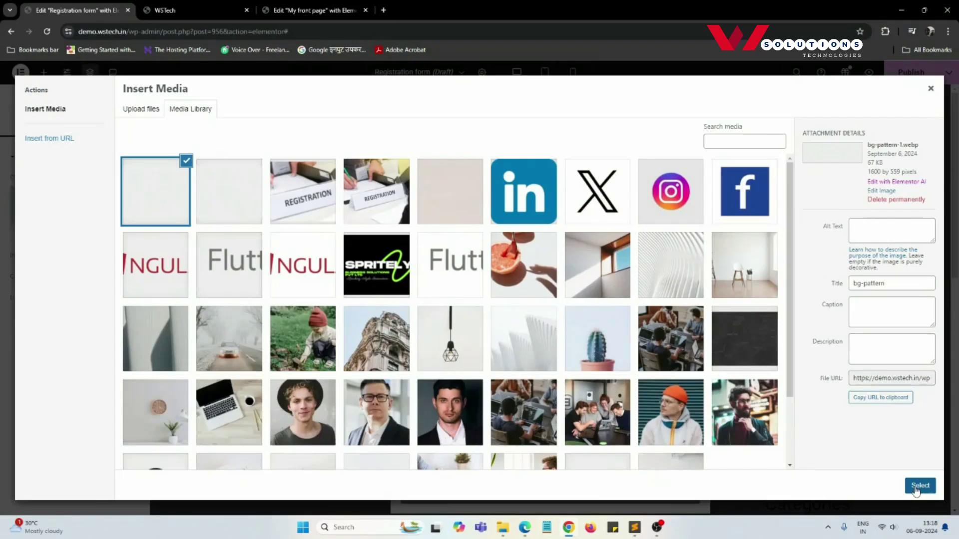
click(919, 486)
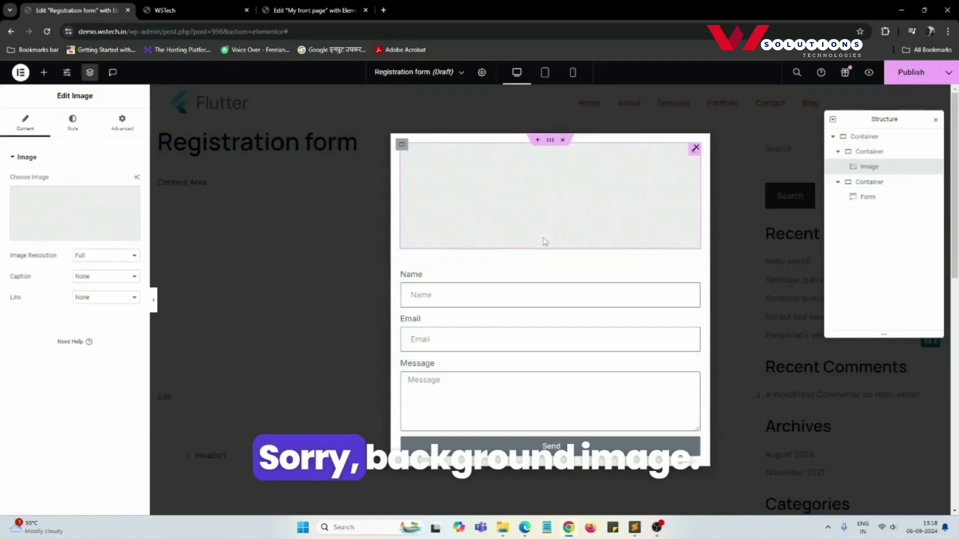
Give the popup's main container a Classic background using the bg-pattern image from the media library
click(552, 142)
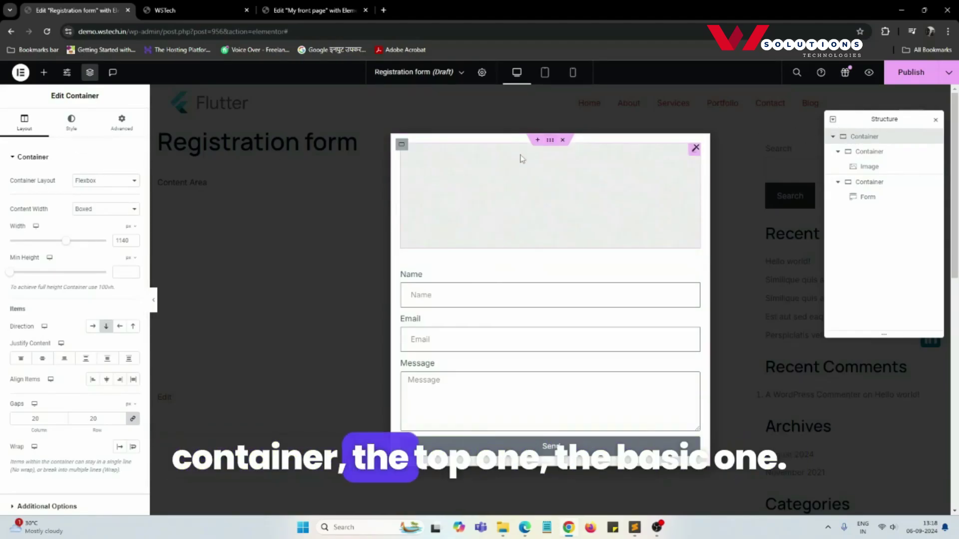
click(70, 123)
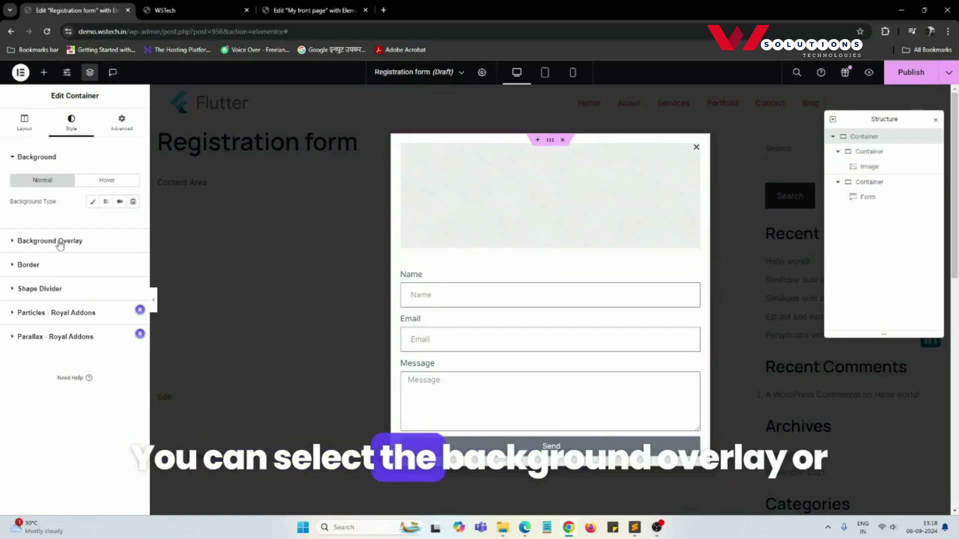
click(92, 202)
click(82, 261)
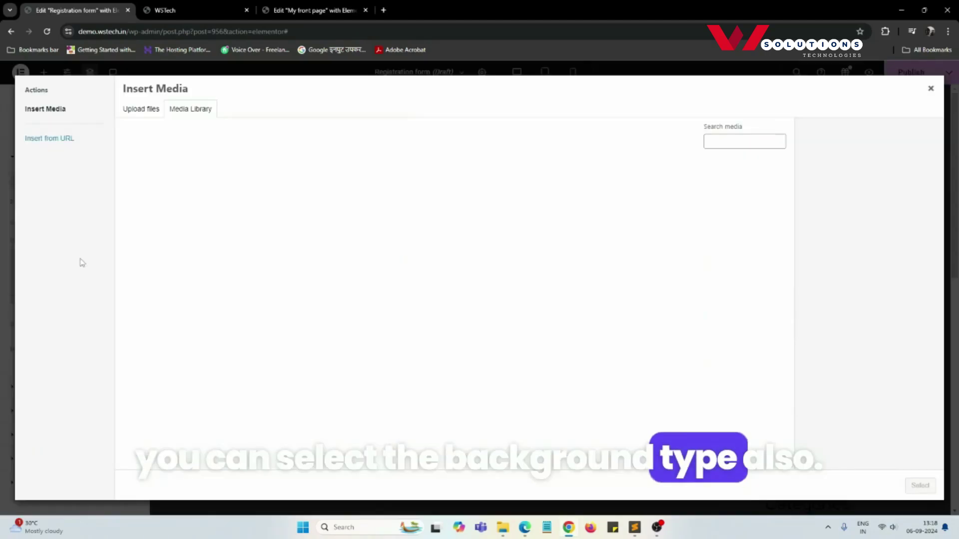
click(150, 208)
click(920, 486)
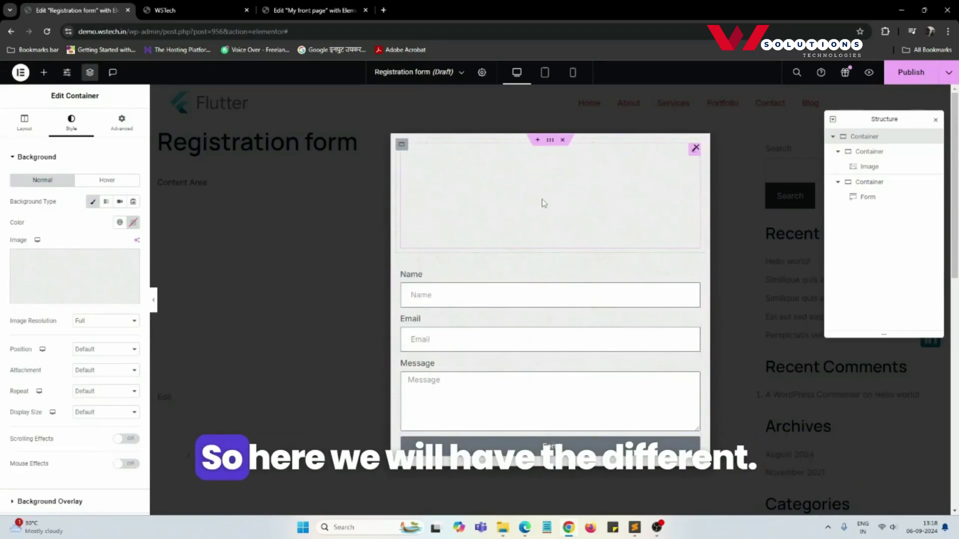
Replace the Image widget's picture with the registration desk photo from the media library
click(542, 195)
click(90, 216)
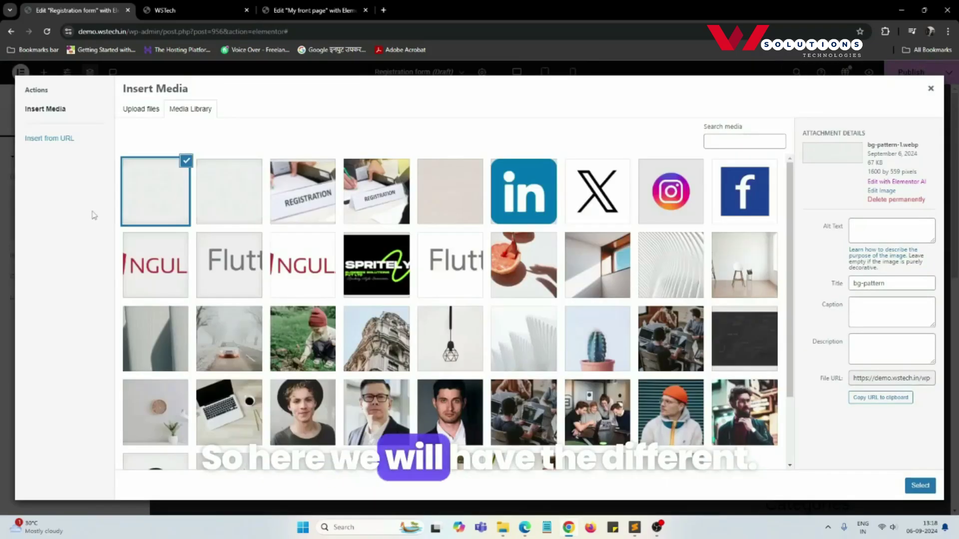
click(294, 209)
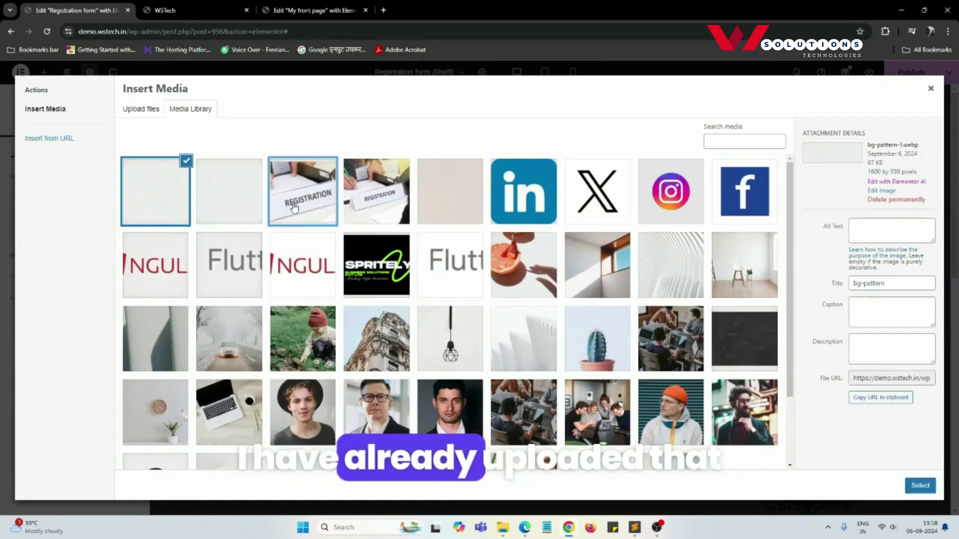
click(920, 486)
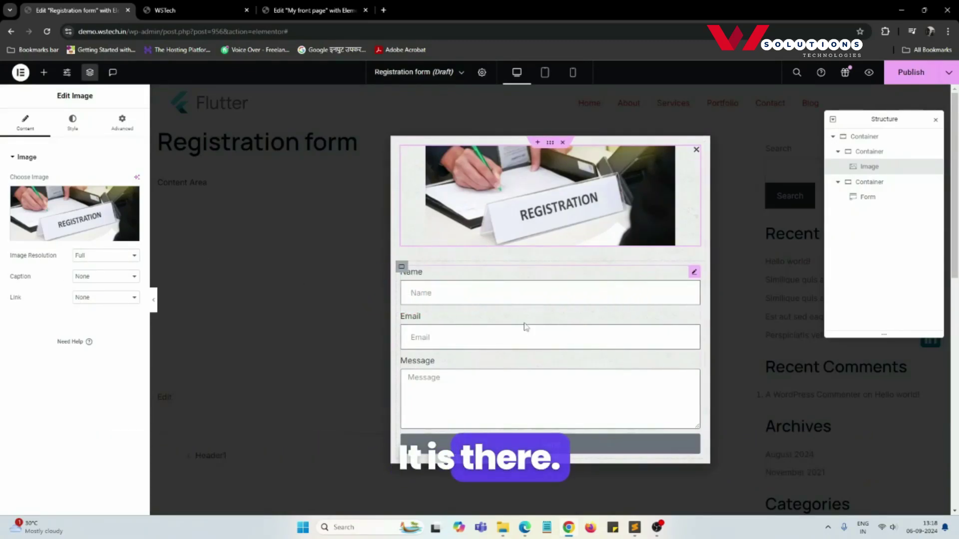
Duplicate the form's Email field and change the copy's type to Select
scroll(520, 327, down, 2)
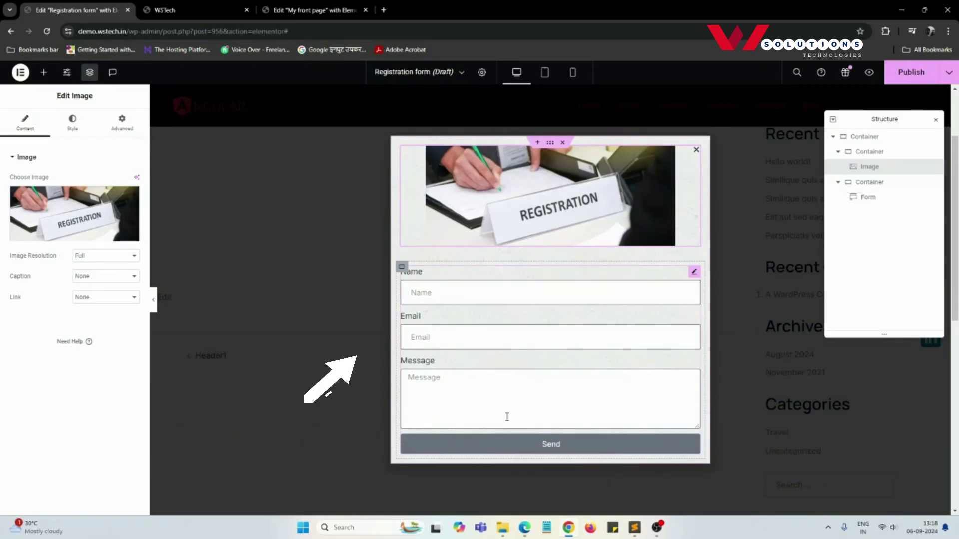
click(524, 328)
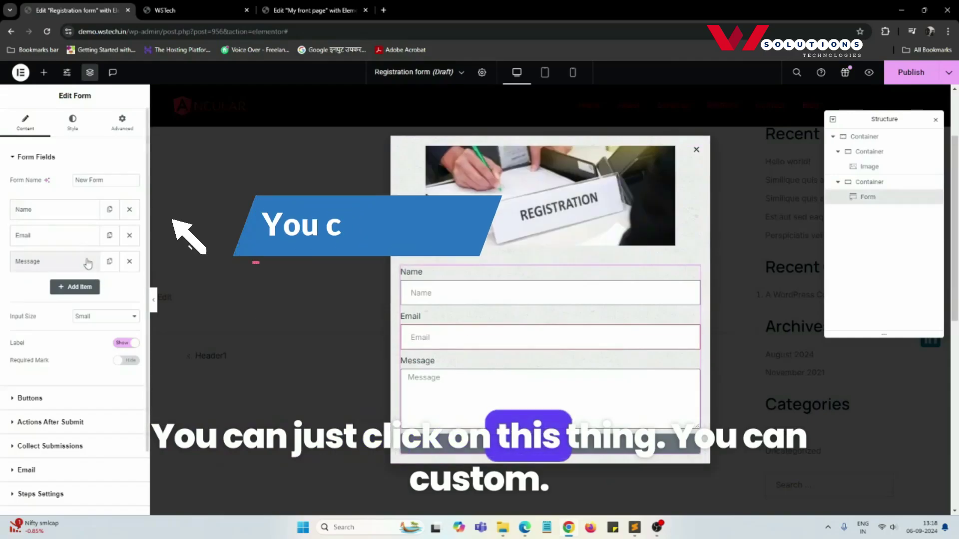
scroll(30, 330, down, 2)
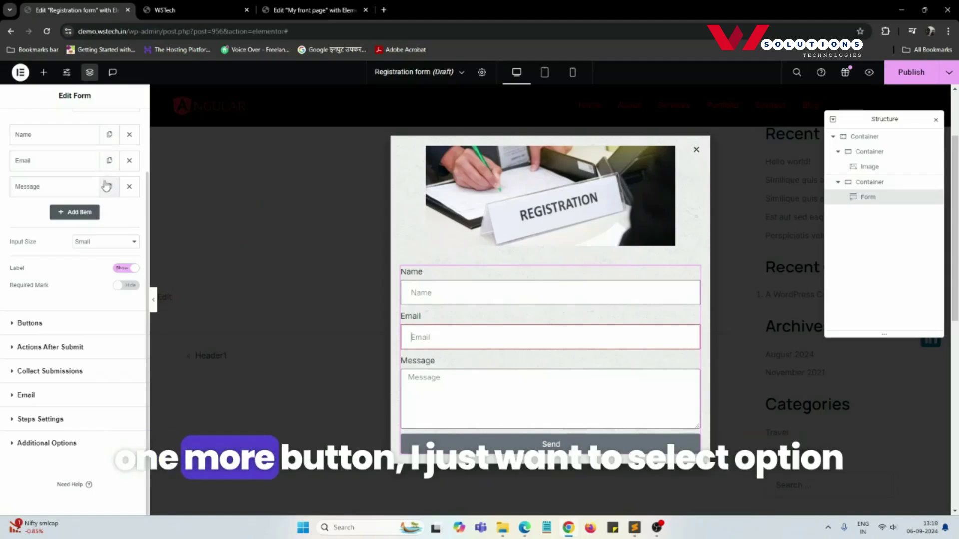
click(109, 161)
click(82, 187)
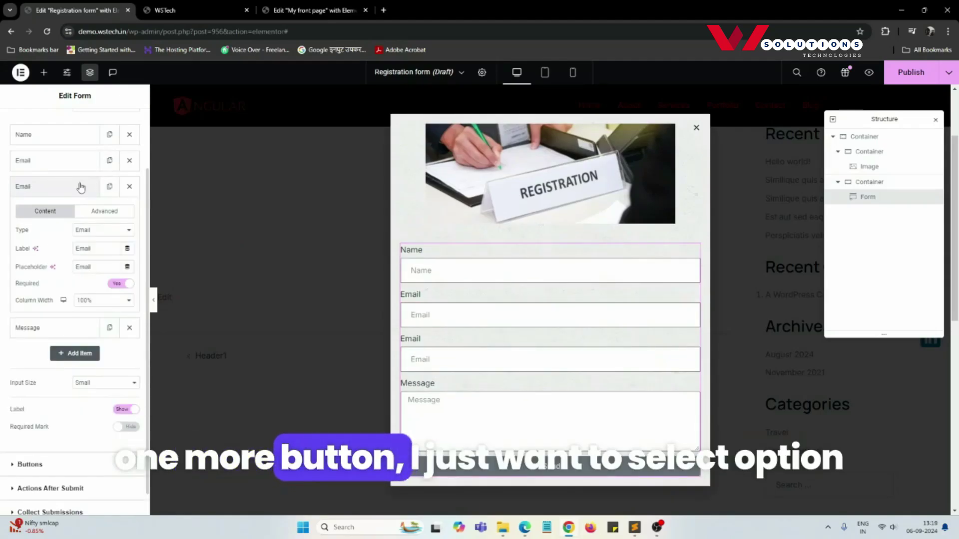
click(83, 231)
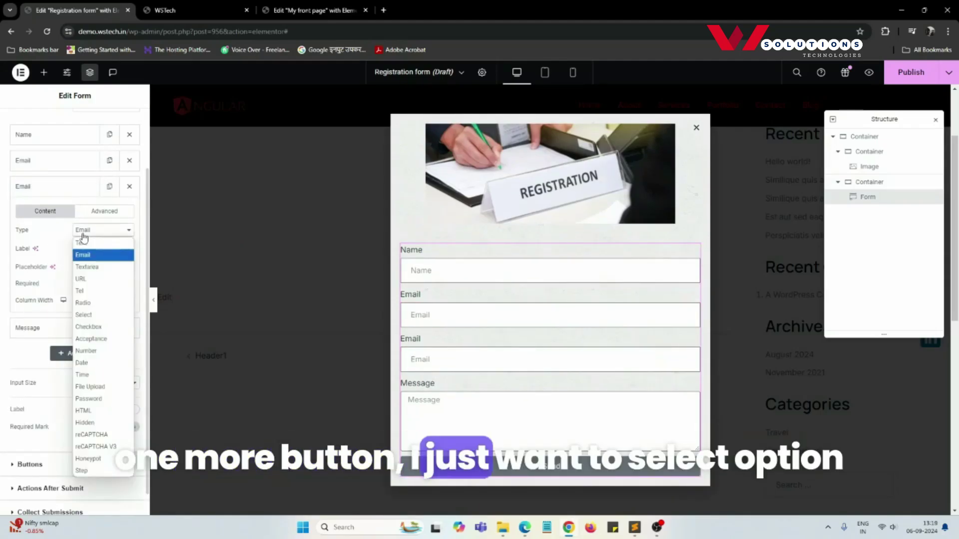
click(83, 316)
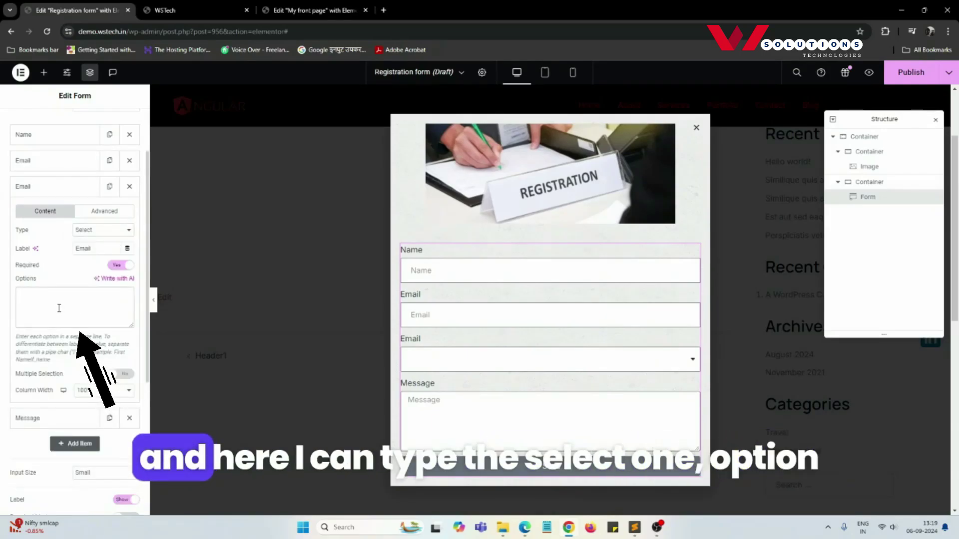
Enter Option1, Option2 and Option3 on separate lines as the Select field's options
text(Option1)
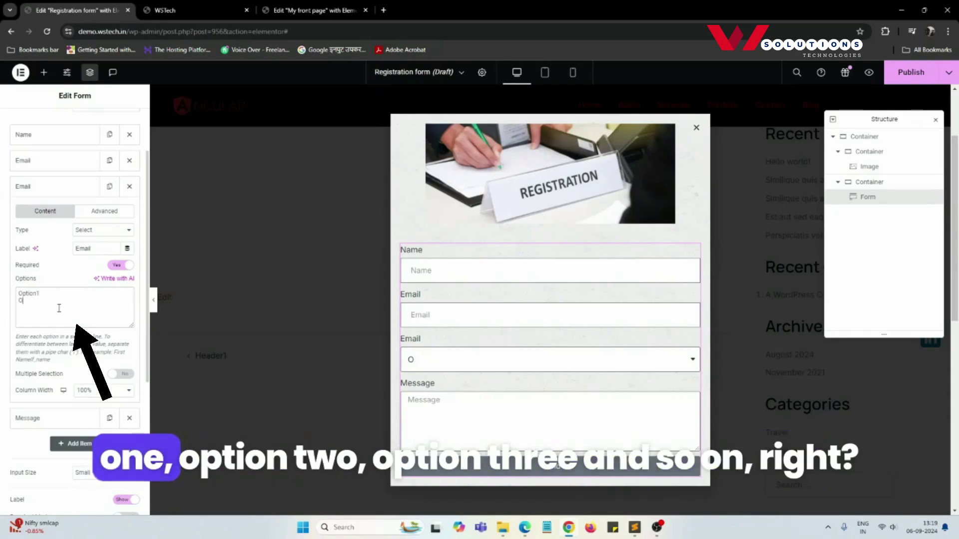
text(Option2)
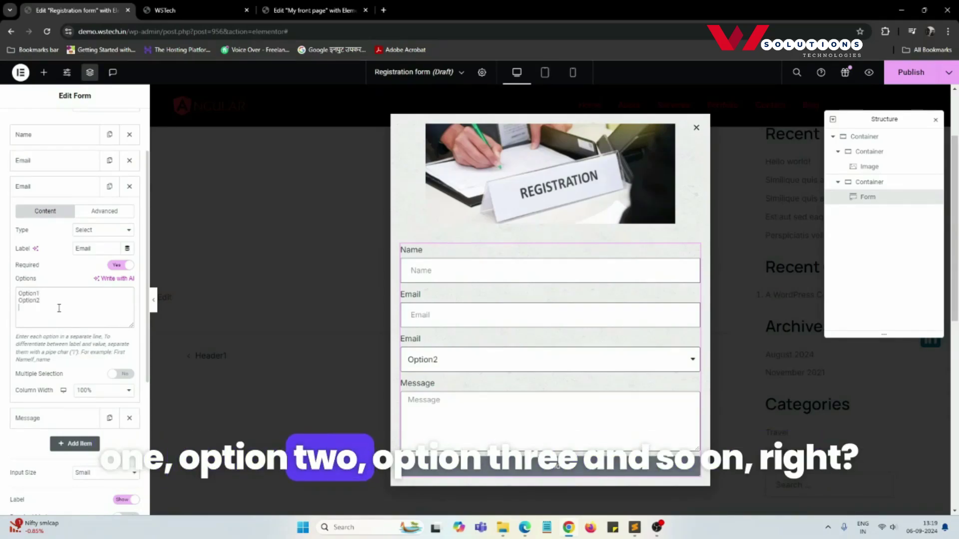
text(Option2)
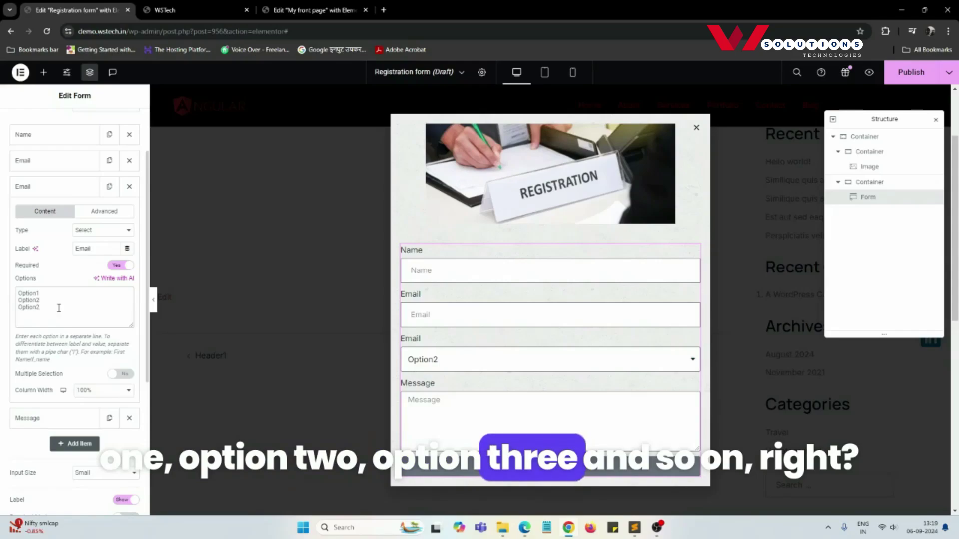
key(BackSpace)
text(3)
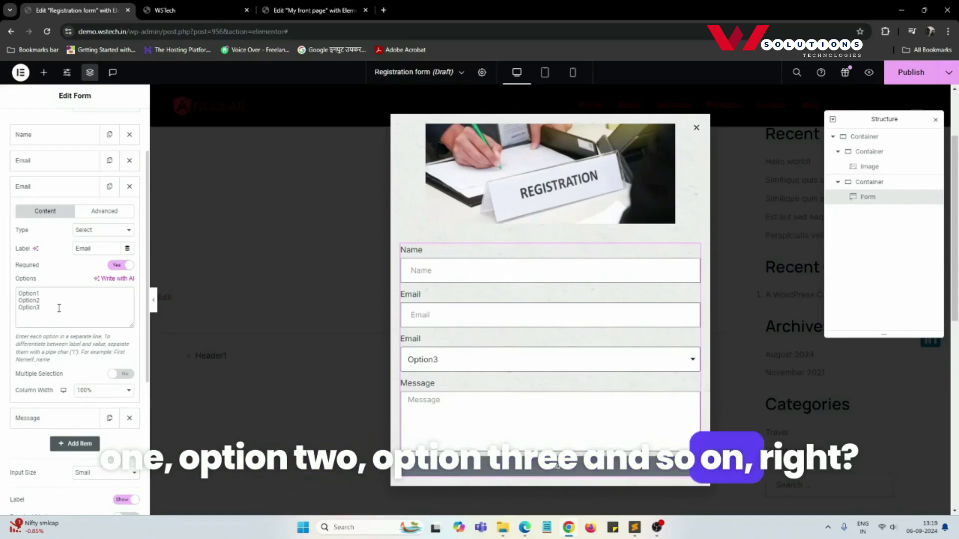
Insert "Select the Option" as the first line of the Select field's options, above Option1
click(19, 294)
key(Return)
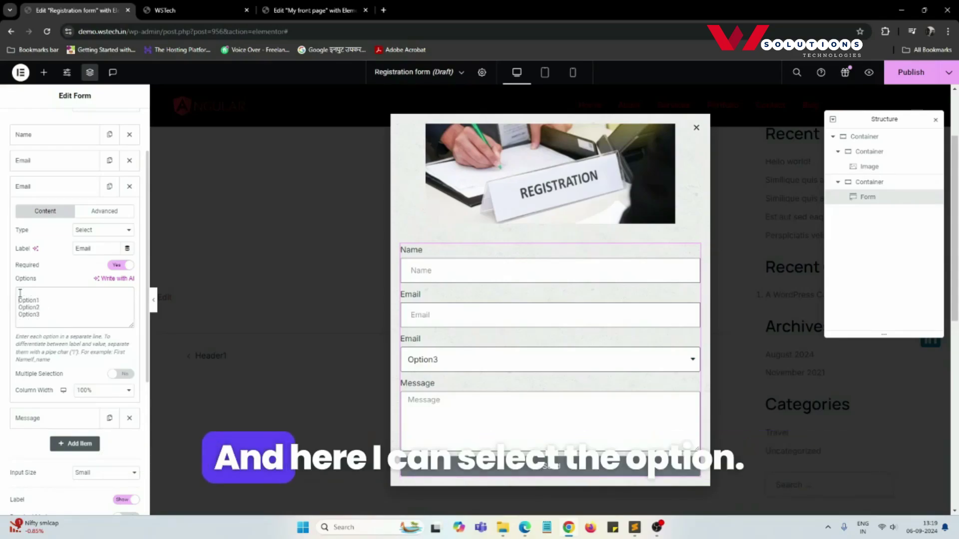
text(Select)
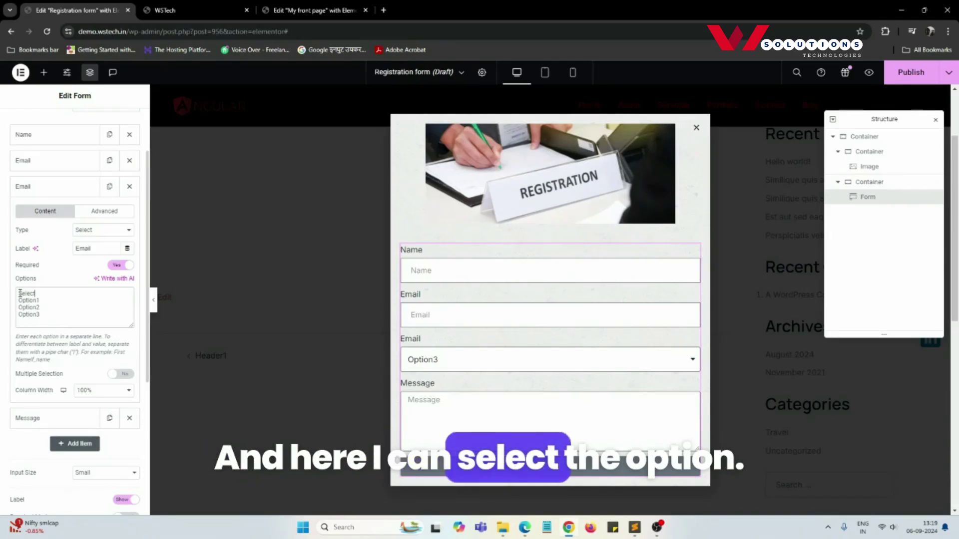
text( the O)
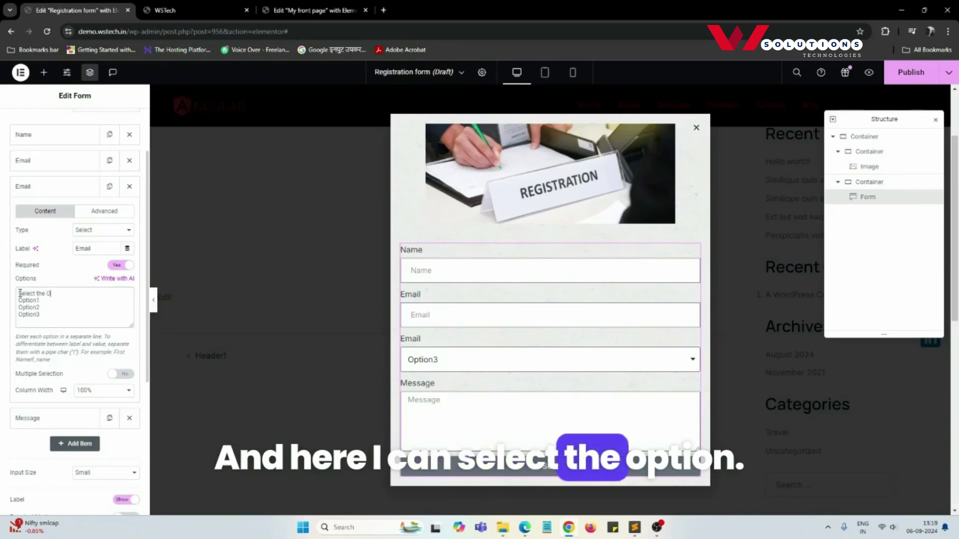
text(ption)
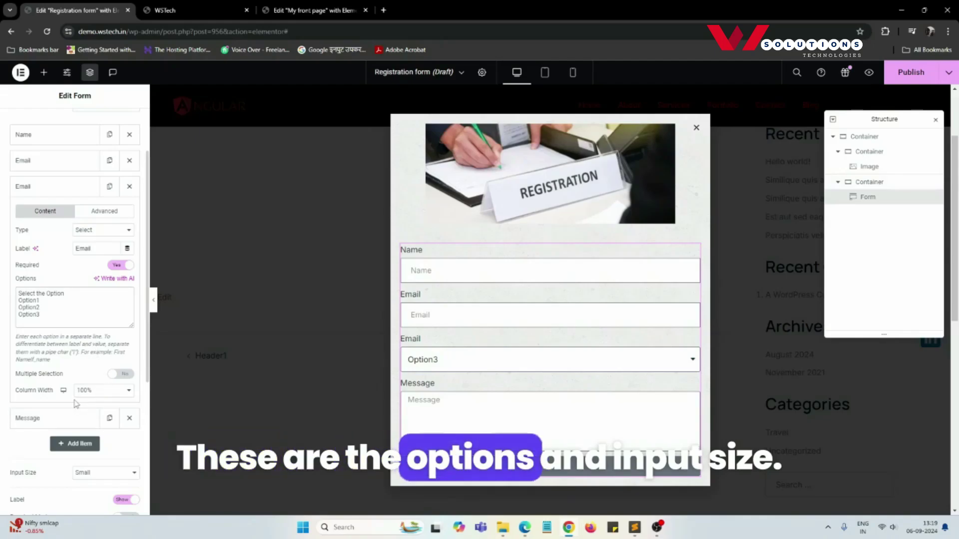
Try the Extra Small input size on the form and set it back to Small
scroll(75, 404, down, 2)
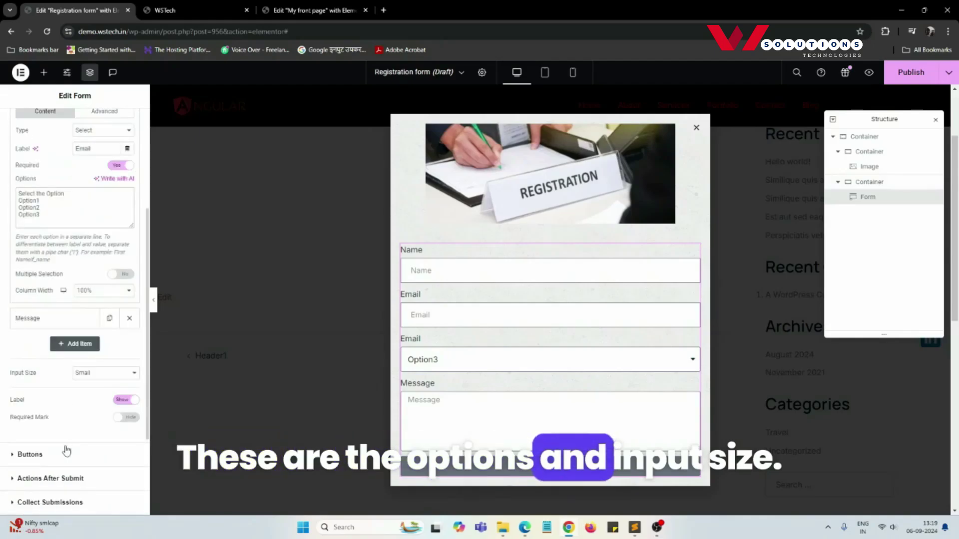
click(95, 375)
click(90, 387)
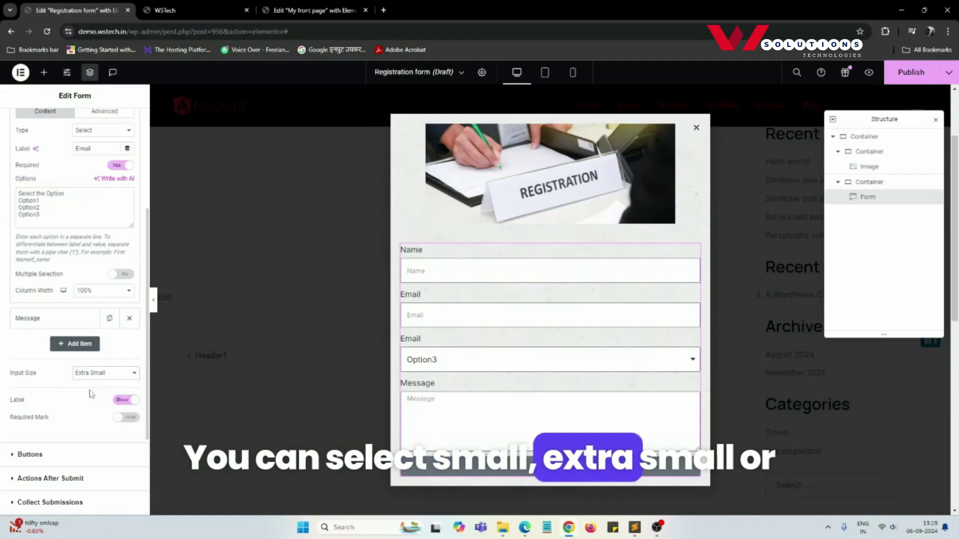
click(86, 374)
click(83, 398)
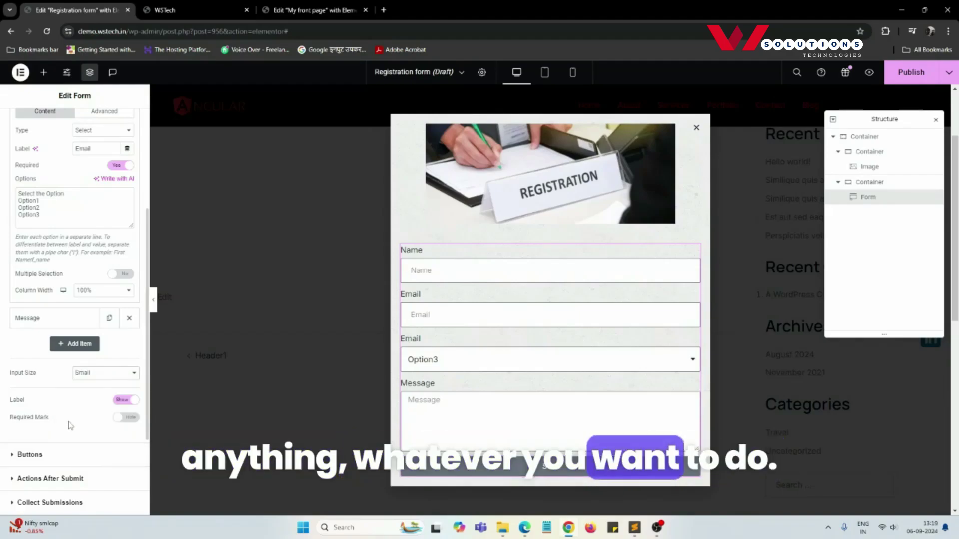
Try a 25% column width on the Select field and set it back to 100%
click(100, 291)
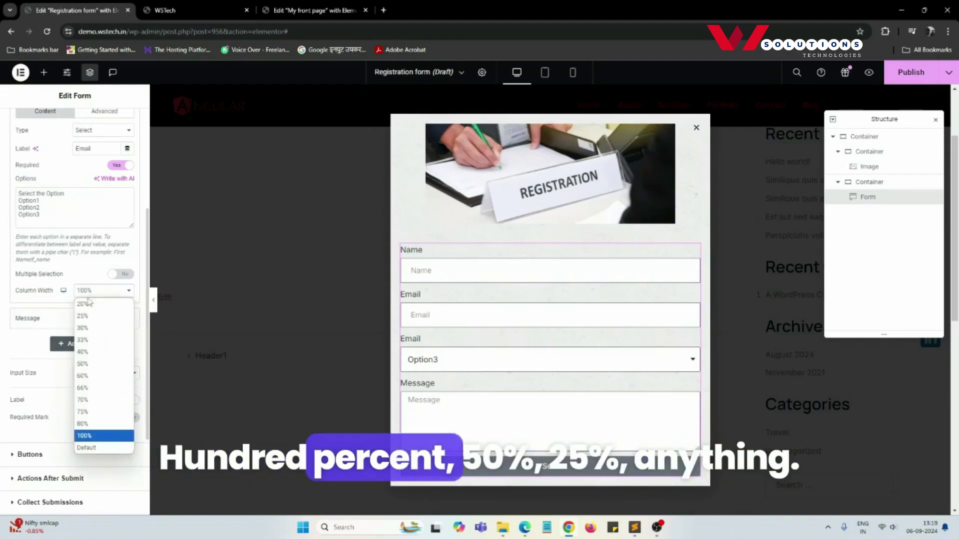
click(85, 323)
click(86, 292)
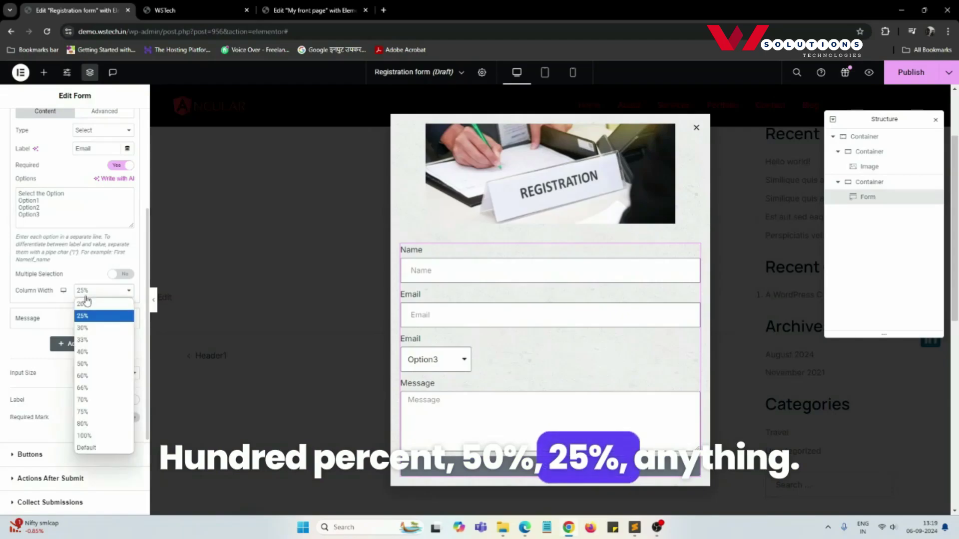
click(88, 437)
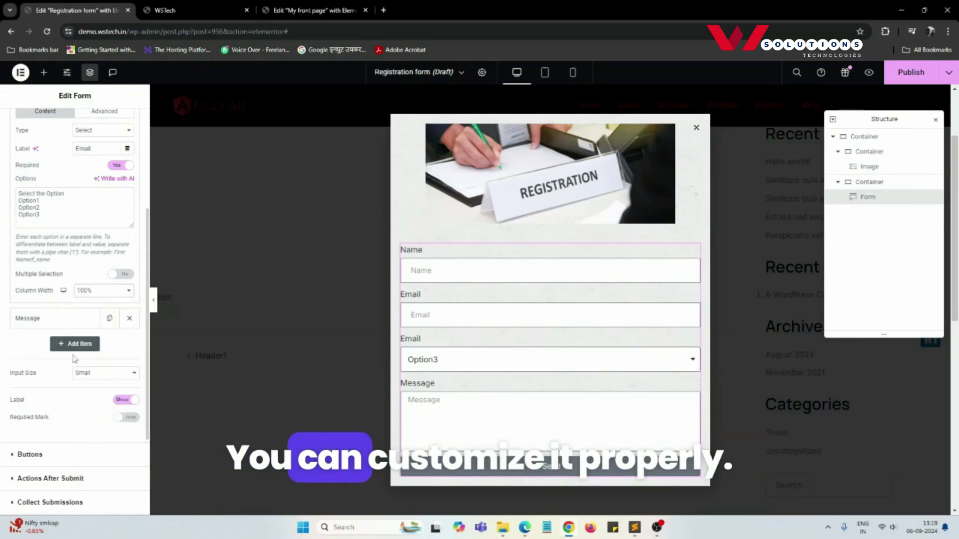
Change the form's submit button text to "Submit"
scroll(72, 380, down, 3)
click(29, 323)
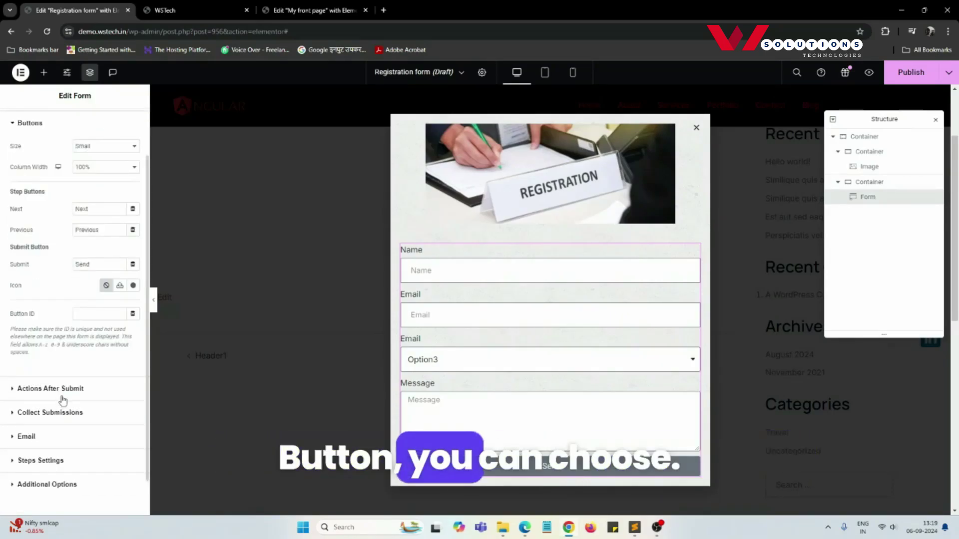
double_click(81, 265)
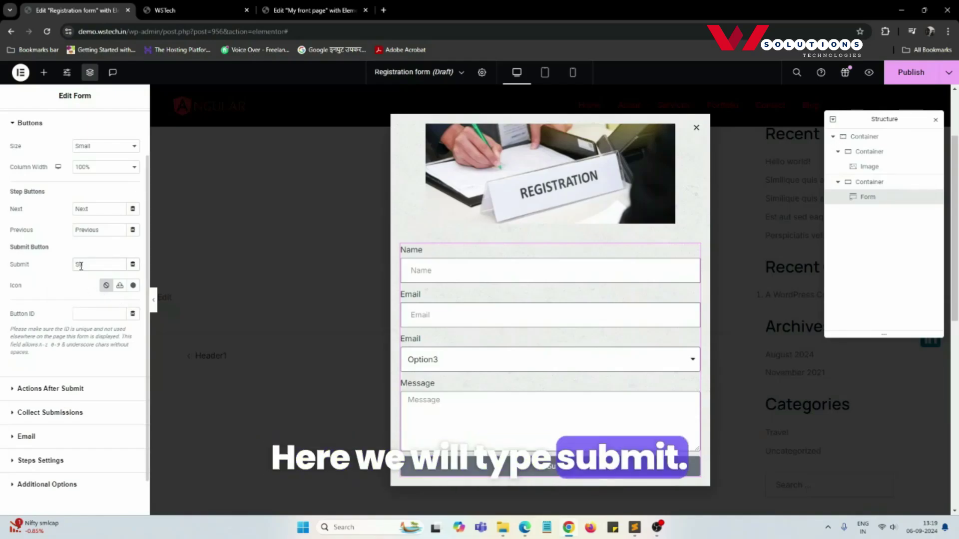
text(Submit)
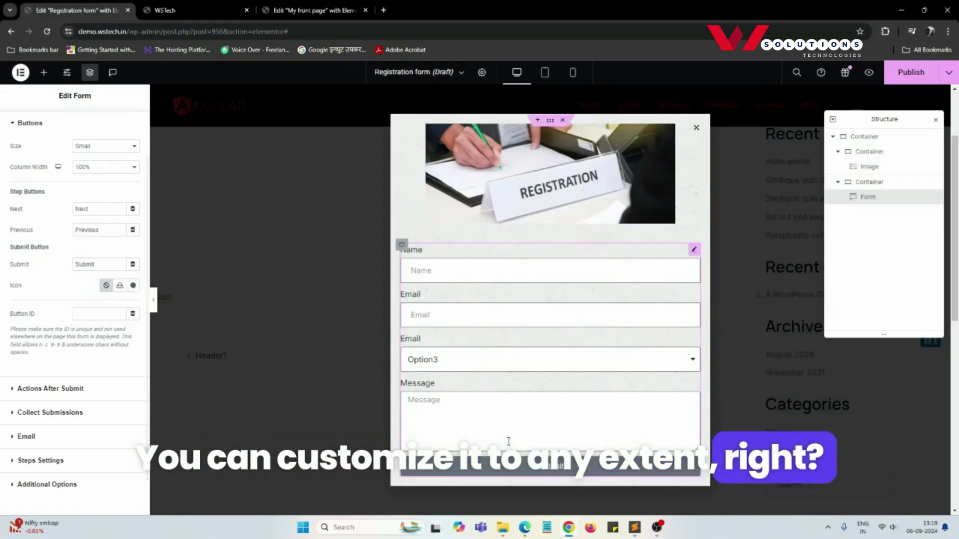
Set the normal-state background color of the form's Next & Submit button to a strong red
scroll(71, 170, up, 2)
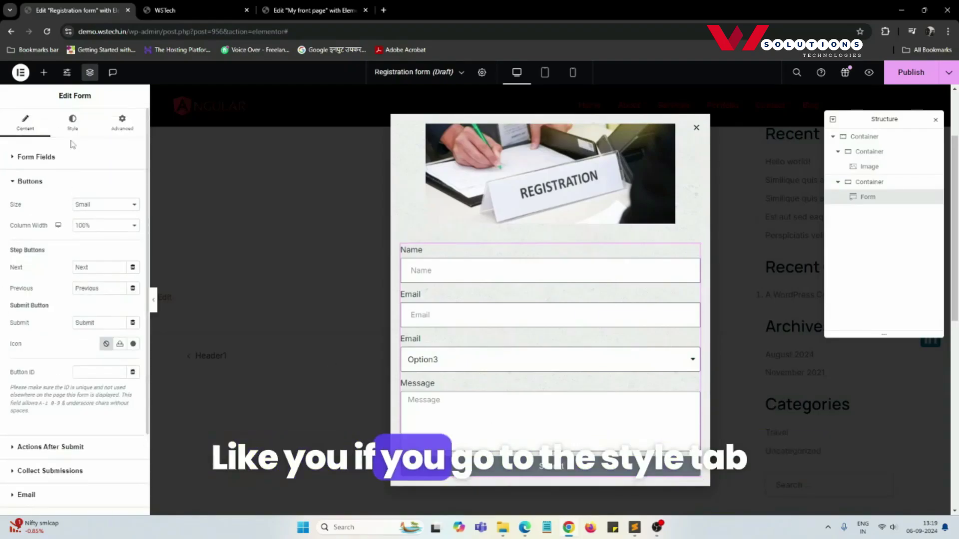
click(70, 121)
scroll(42, 387, down, 2)
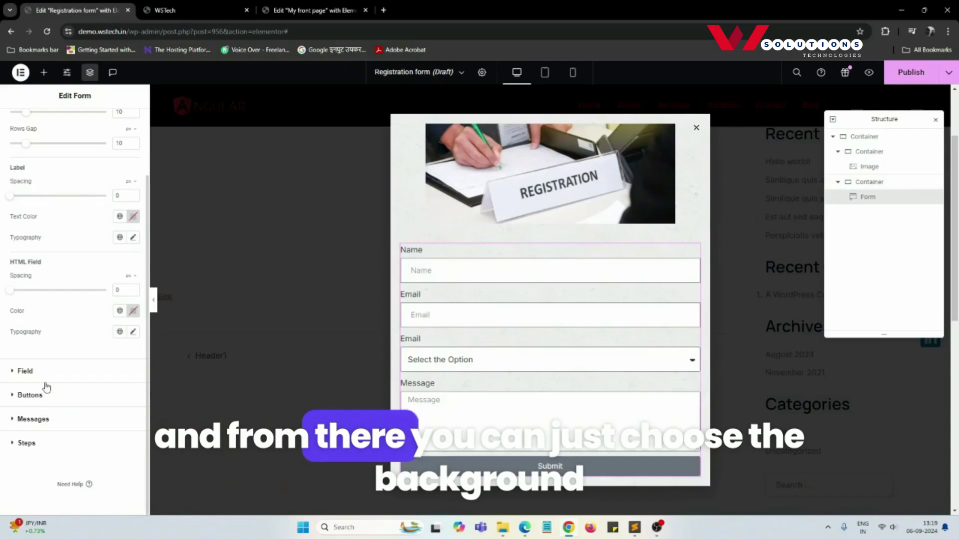
click(36, 396)
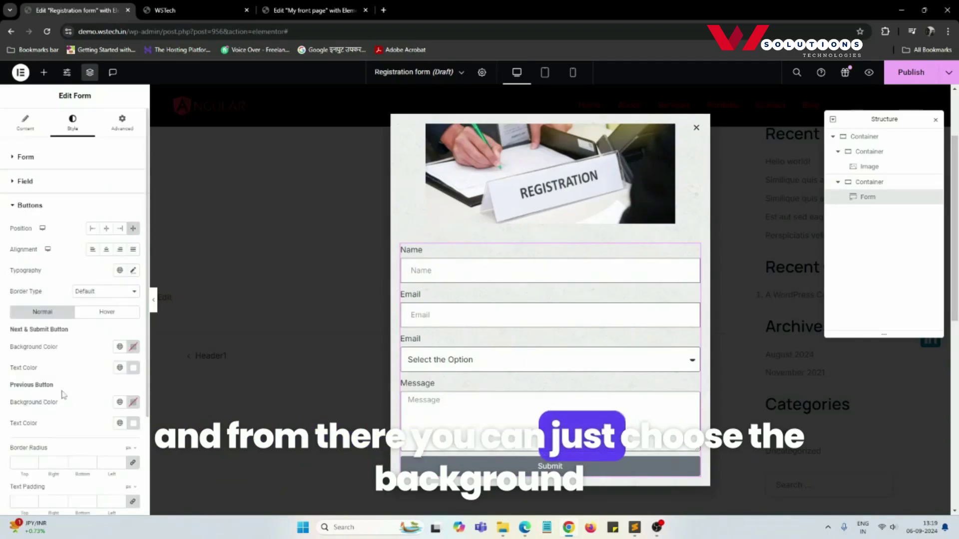
click(133, 348)
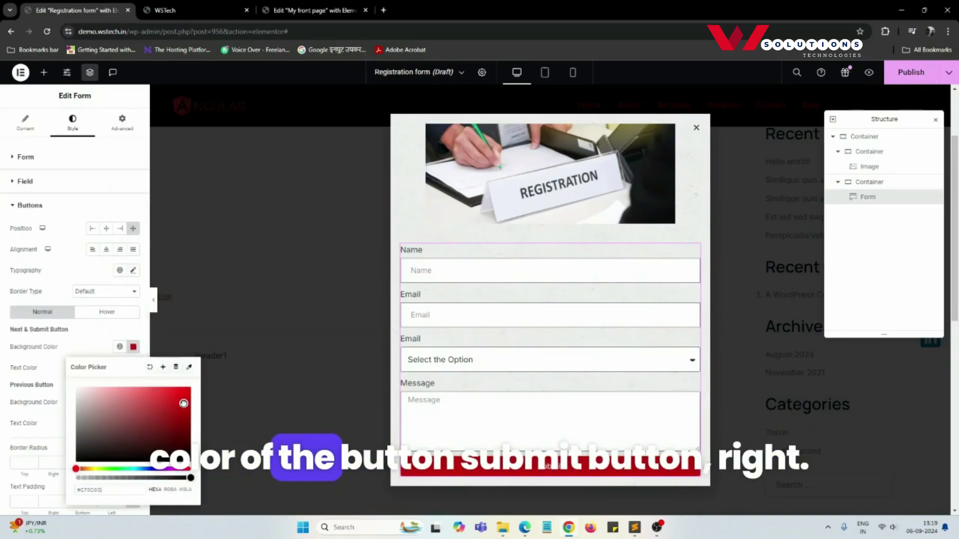
click(210, 429)
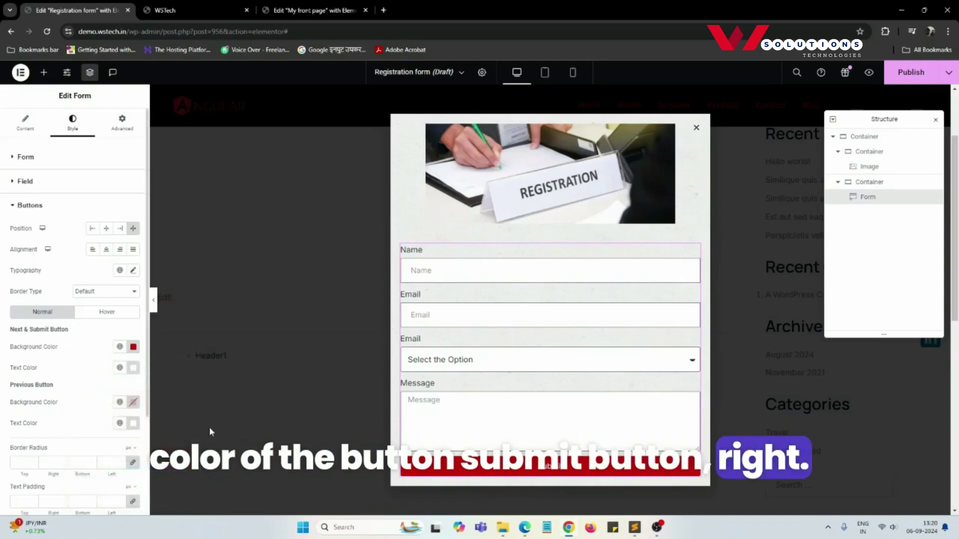
Center the form's submit button
click(106, 229)
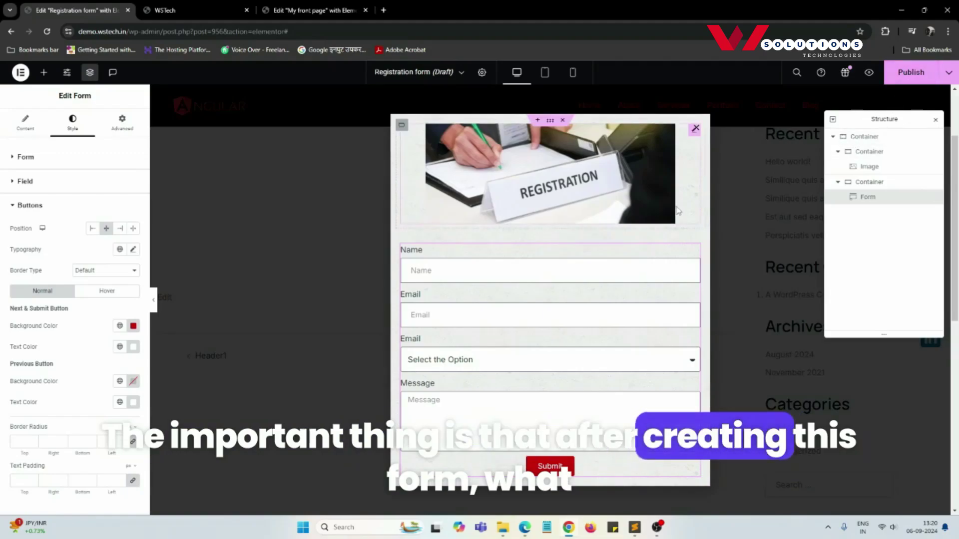
Start publishing the popup and add a display condition that includes the Entire Site
click(905, 75)
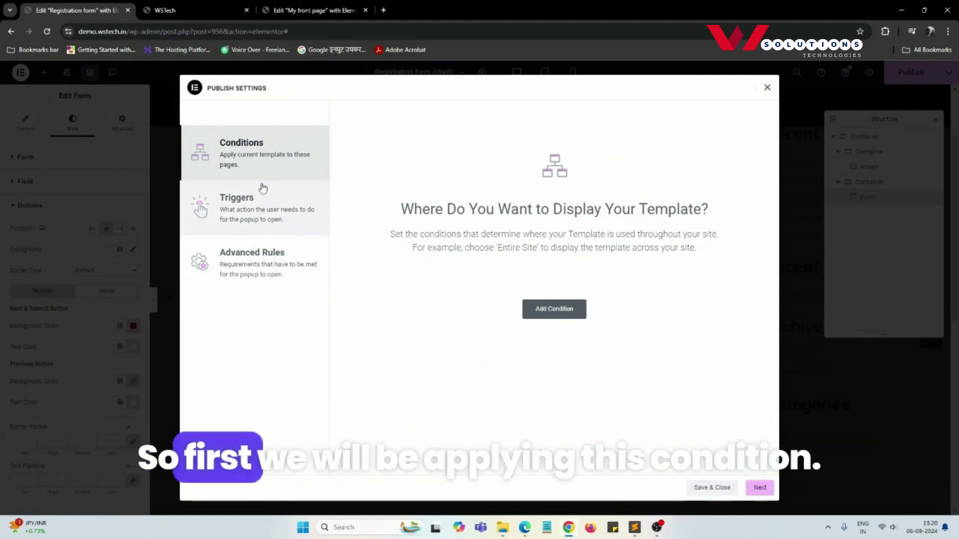
click(553, 309)
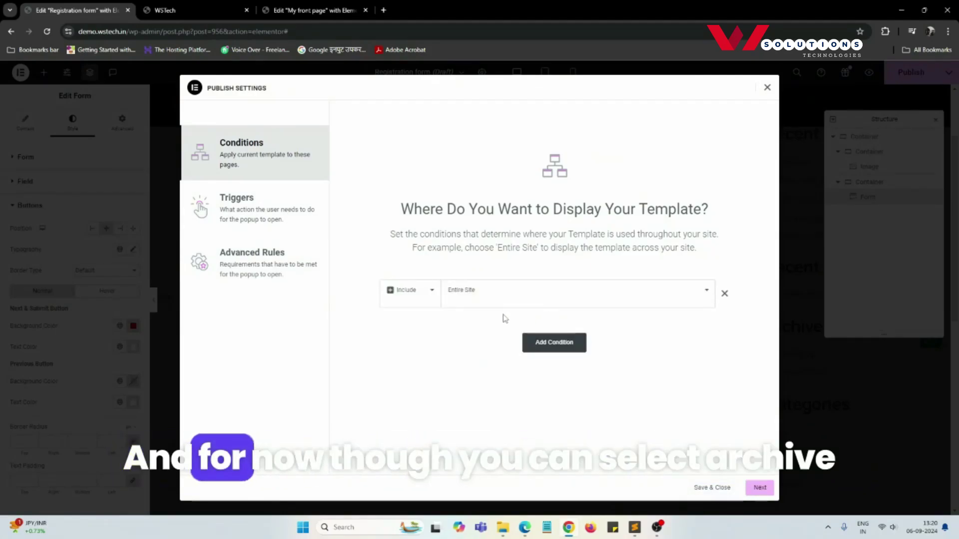
click(503, 301)
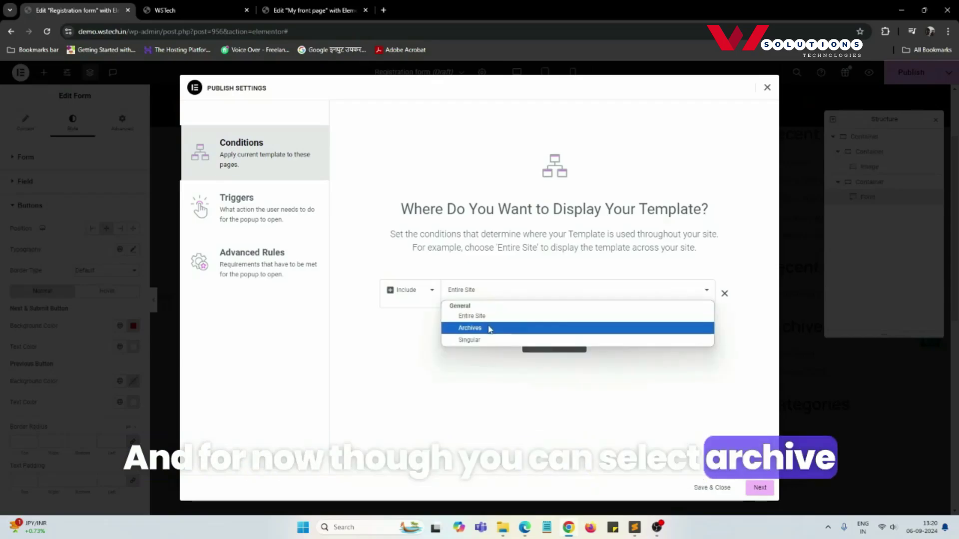
click(422, 342)
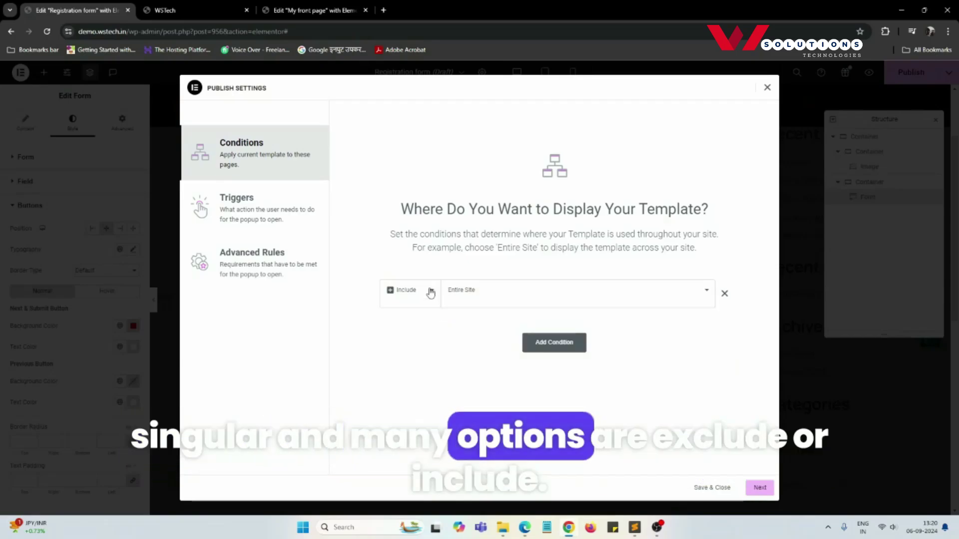
click(430, 293)
click(499, 347)
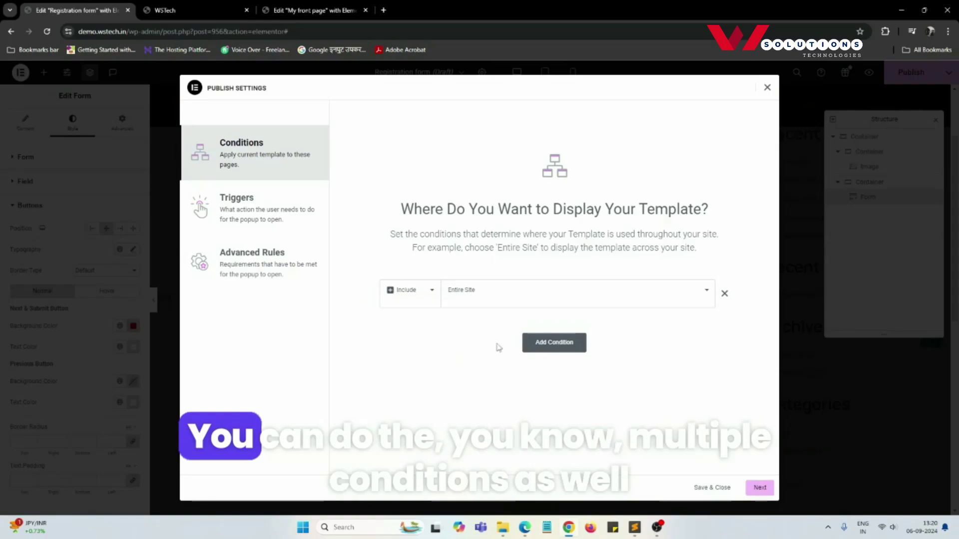
Try adding a second display condition to the popup and remove it again
click(555, 348)
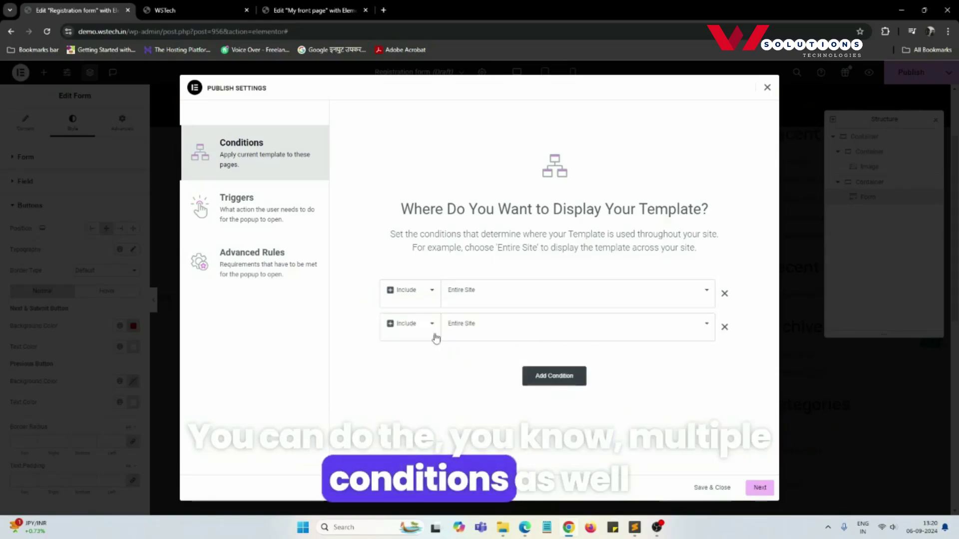
click(435, 338)
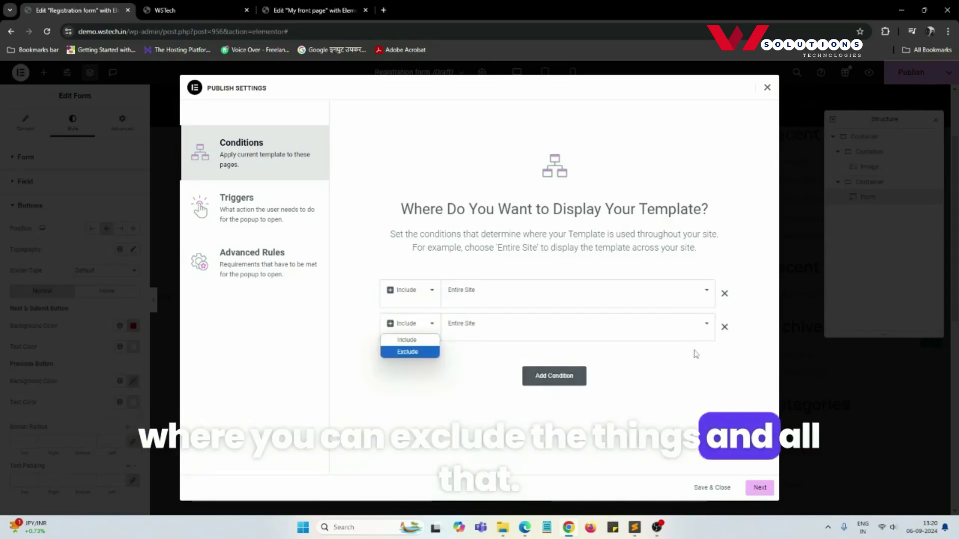
click(724, 327)
click(725, 327)
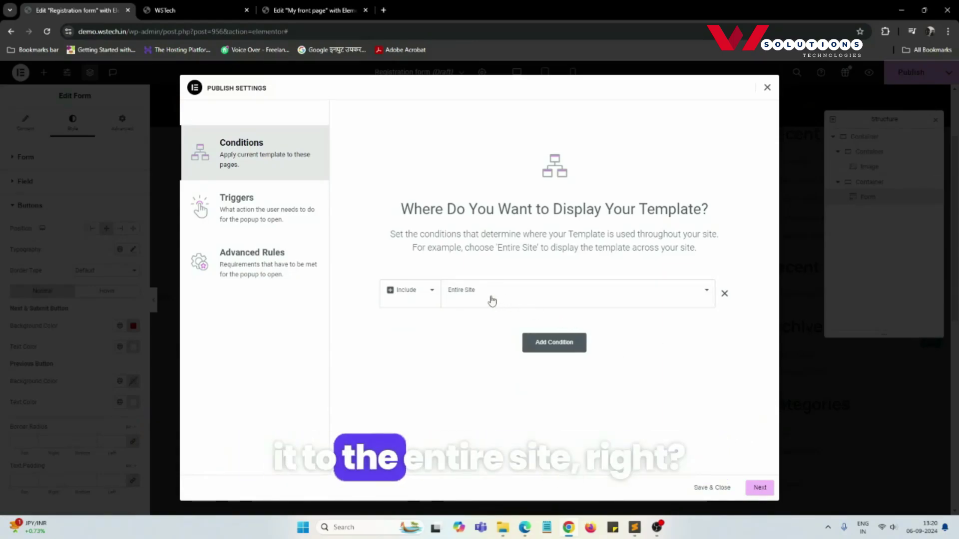
Try the On Page Load and On Scroll triggers for the popup and turn each off again
click(240, 210)
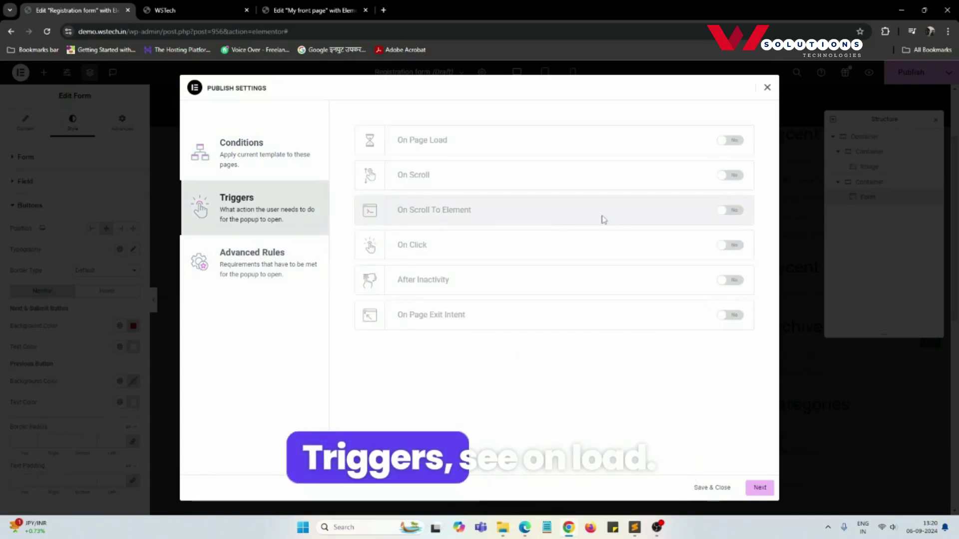
click(732, 142)
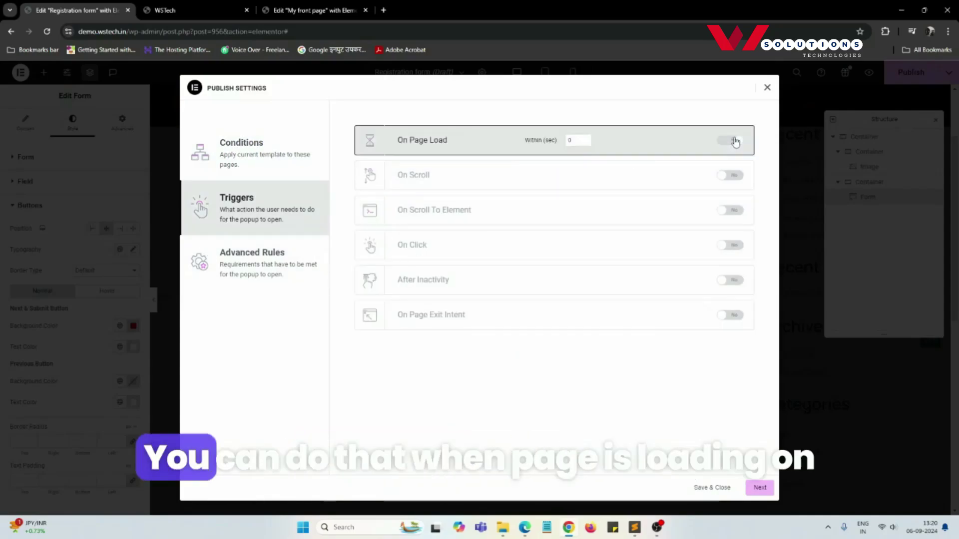
click(731, 142)
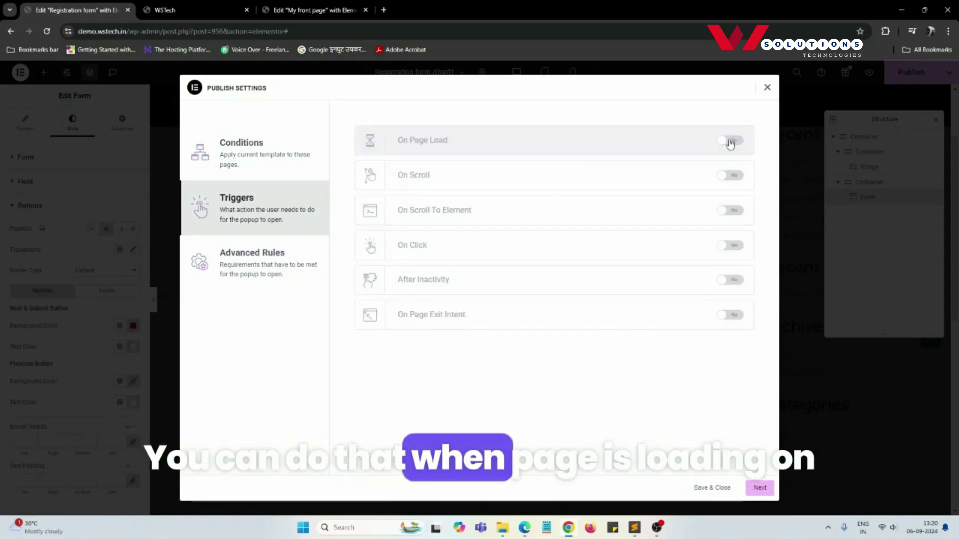
click(728, 178)
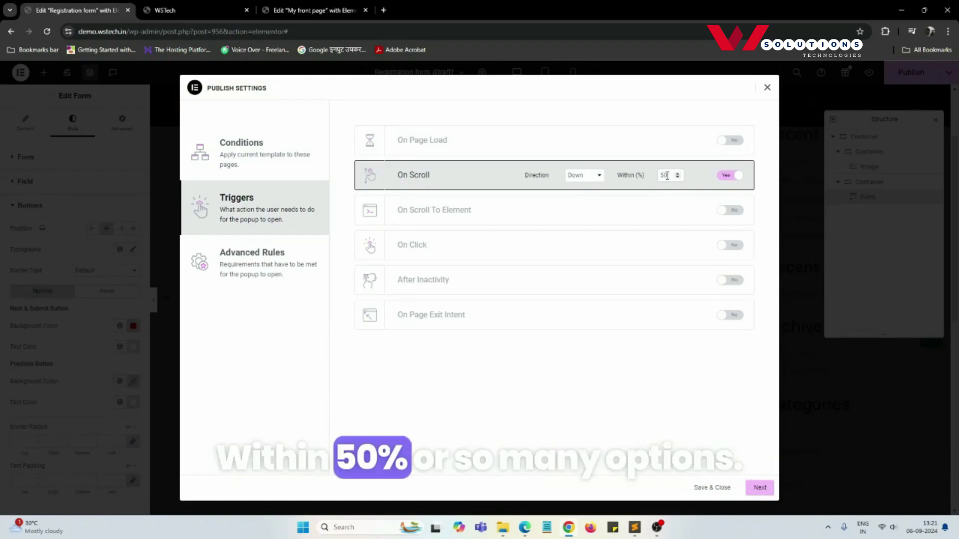
click(728, 176)
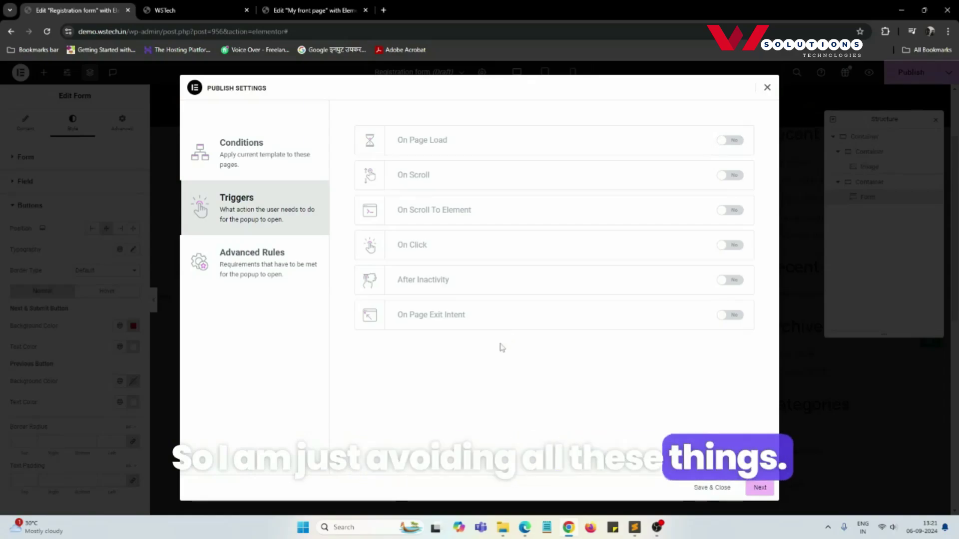
Try the advanced rules Show after X page views and Show after X sessions, turning each off again
click(279, 274)
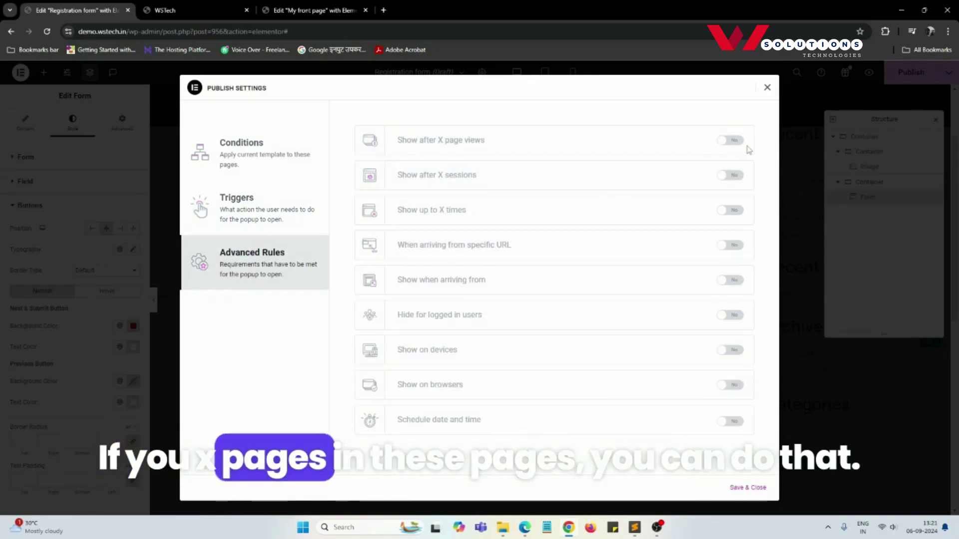
click(728, 140)
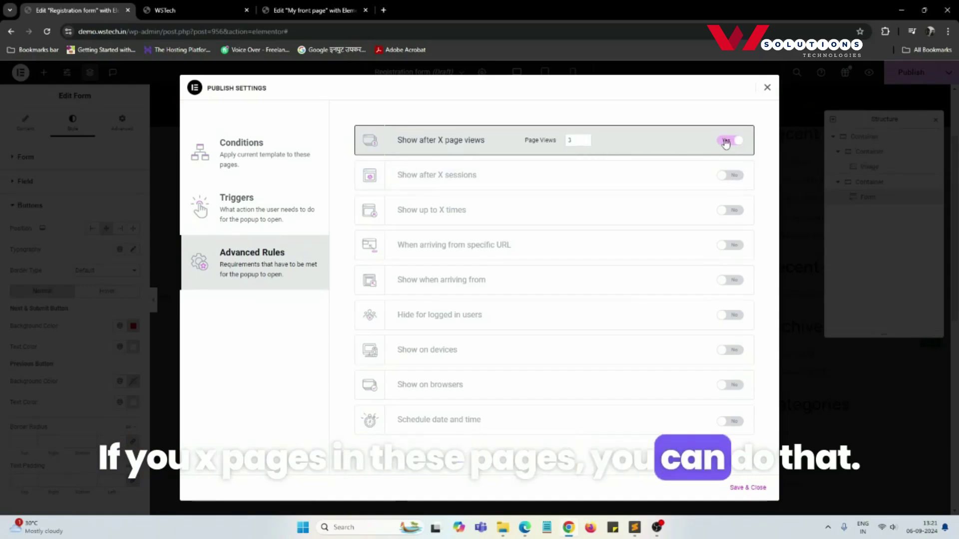
click(643, 147)
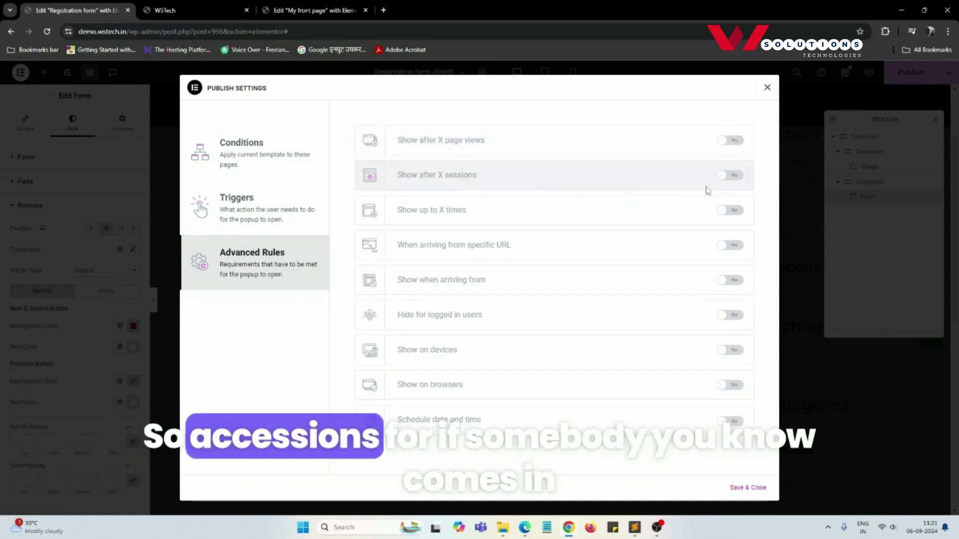
click(734, 176)
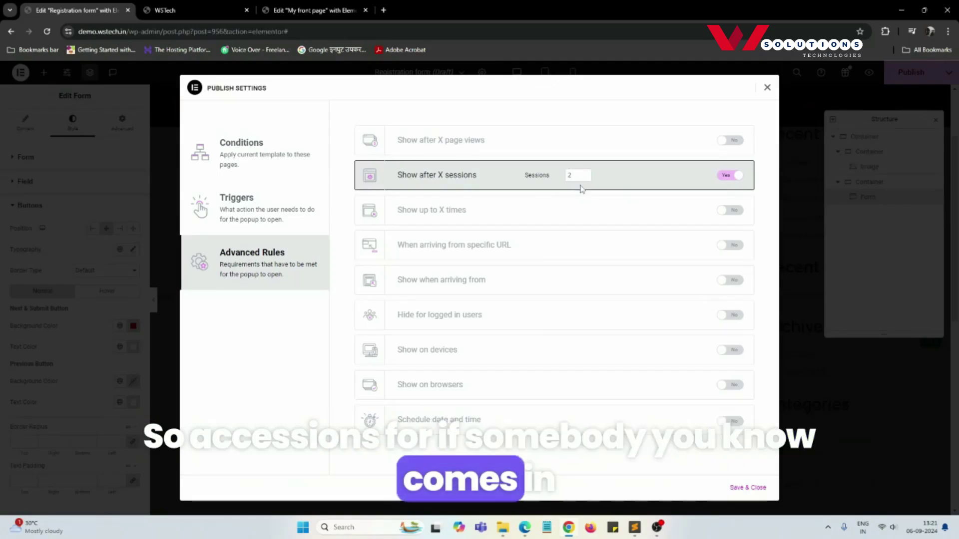
click(730, 176)
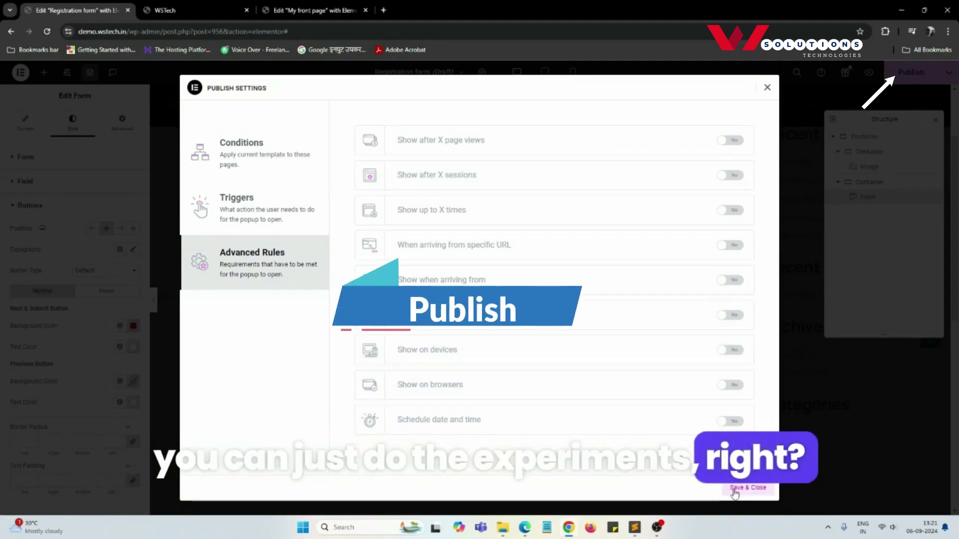
Save and close the publish settings to publish the popup, and look over its live page
click(735, 491)
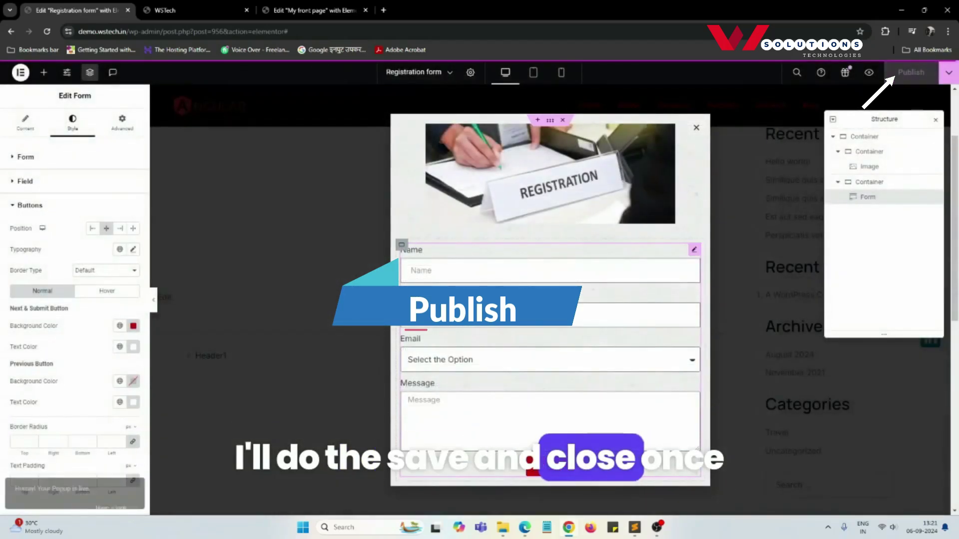
click(112, 493)
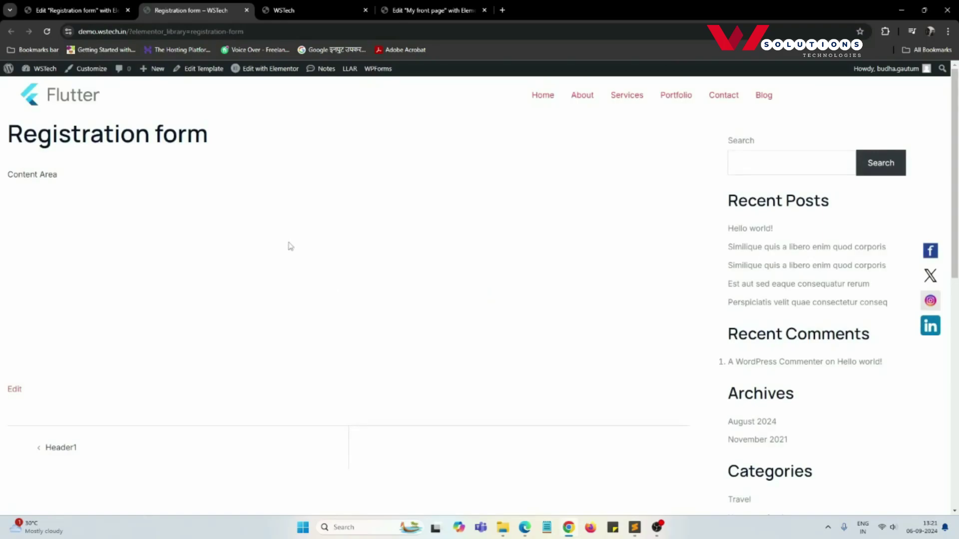
scroll(168, 322, down, 5)
scroll(171, 323, up, 5)
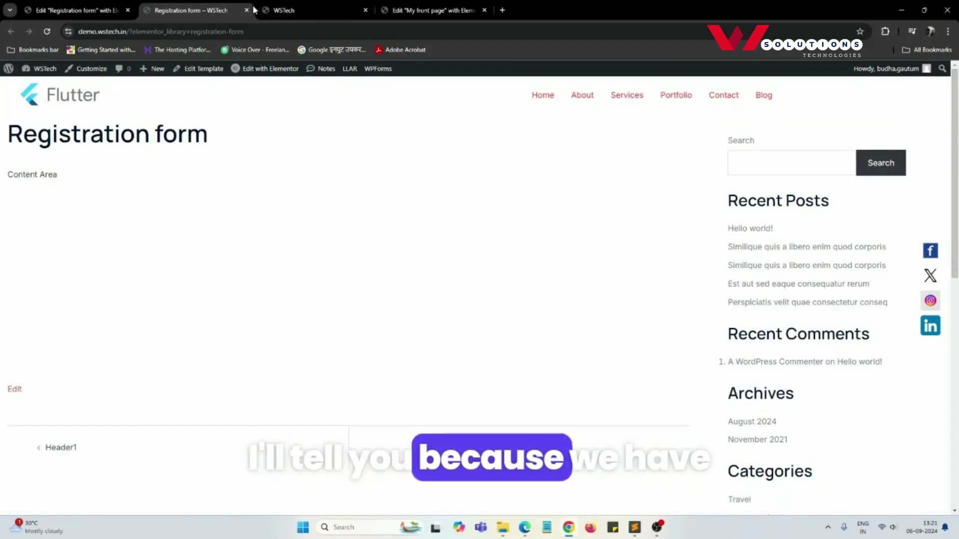
Reopen the popup's publish settings, enable the On Click trigger with 1 click, and save and close them
click(76, 10)
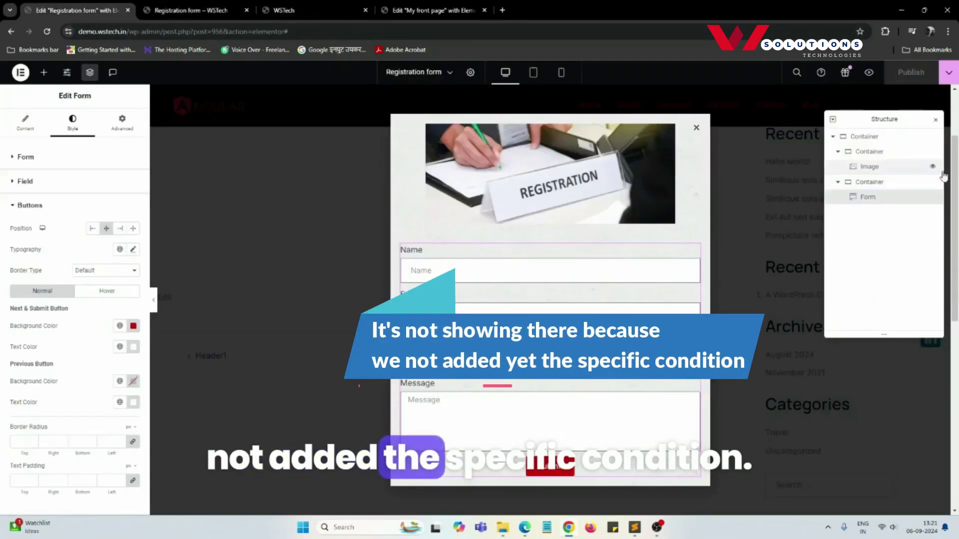
click(949, 74)
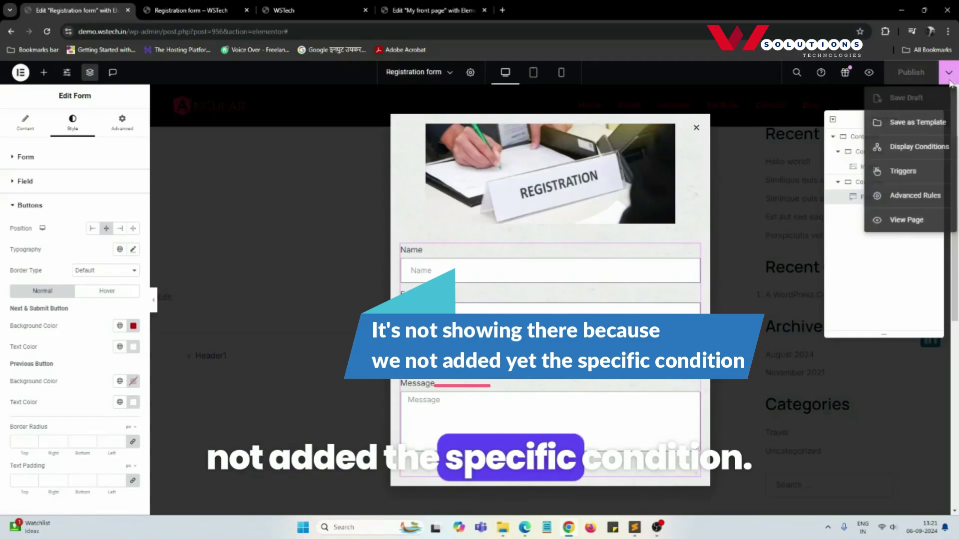
click(906, 148)
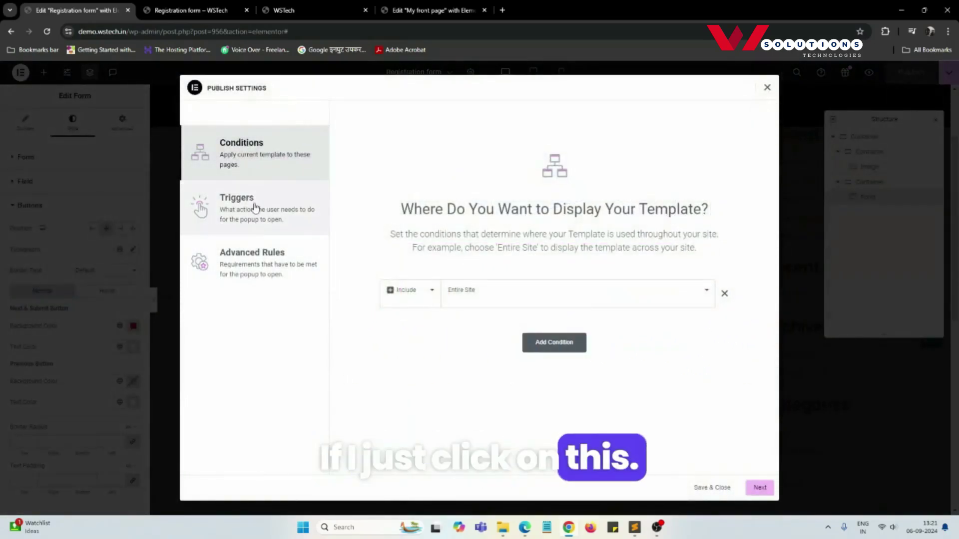
click(281, 222)
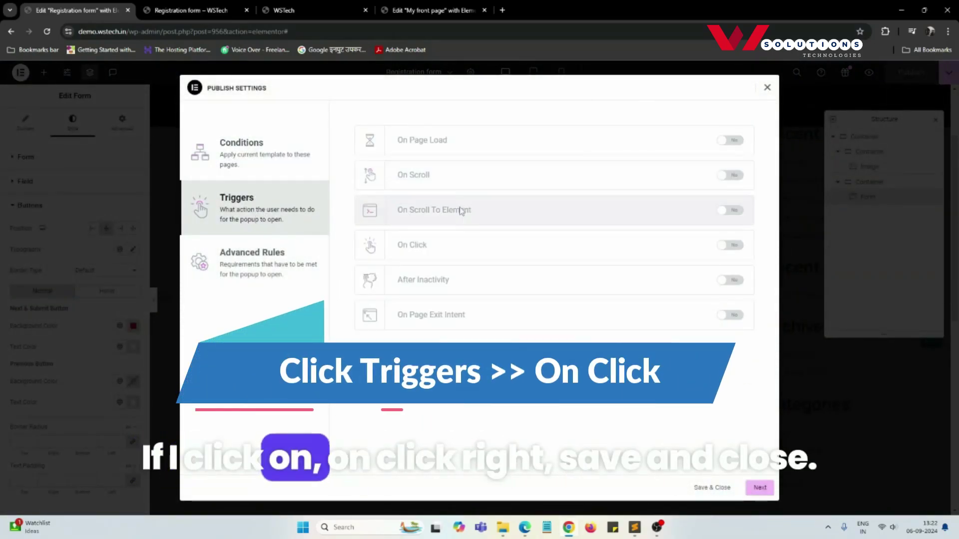
click(729, 245)
click(719, 488)
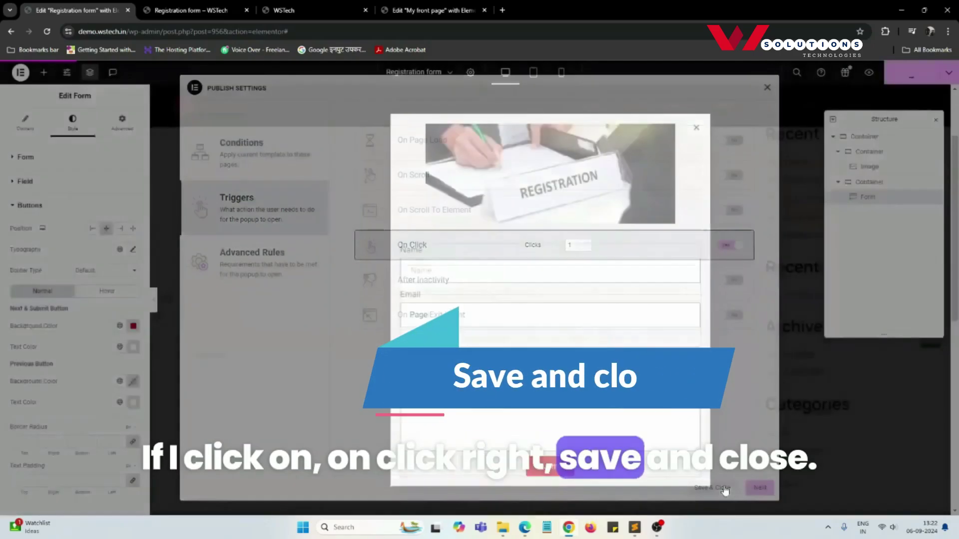
Reload the live Registration form page, test the popup by clicking the page's empty area, and close the popup
click(299, 10)
click(190, 10)
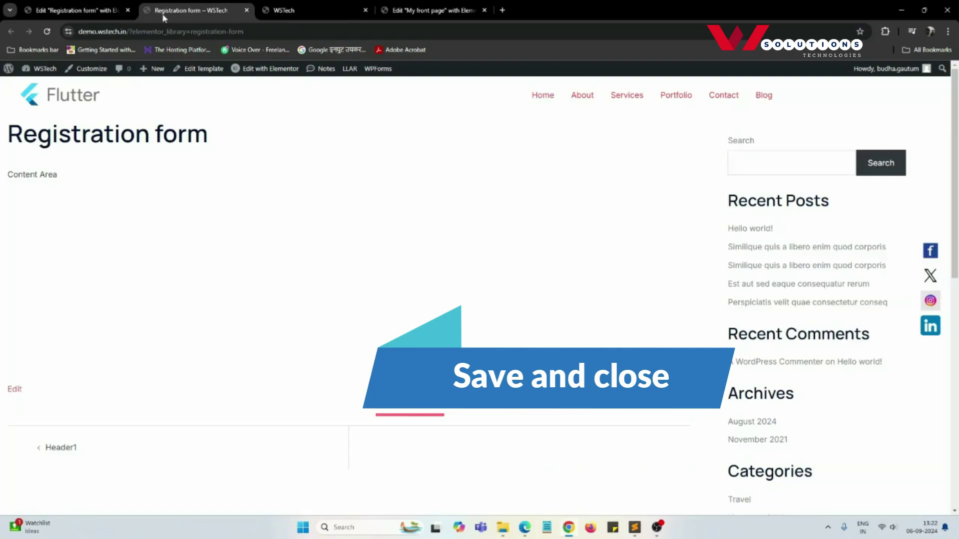
click(48, 31)
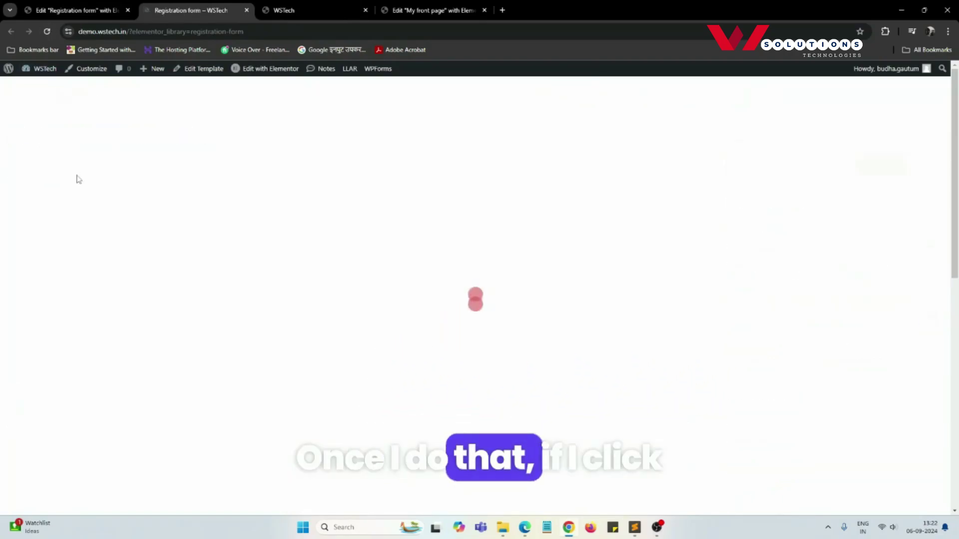
click(172, 252)
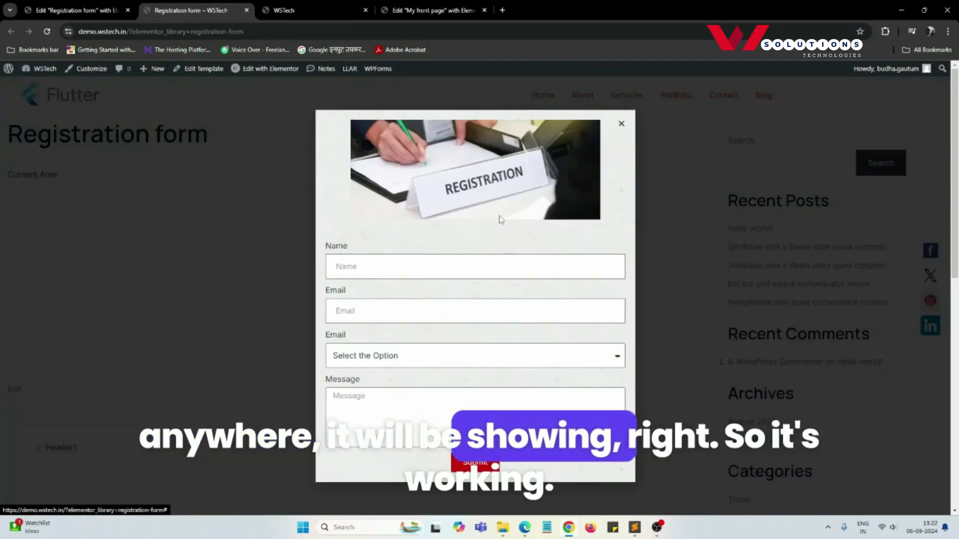
click(621, 124)
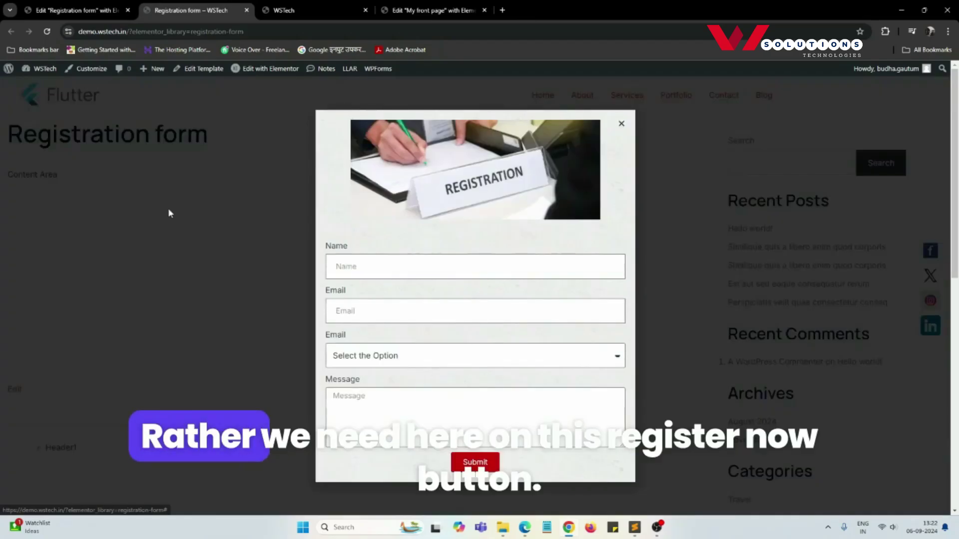
click(620, 125)
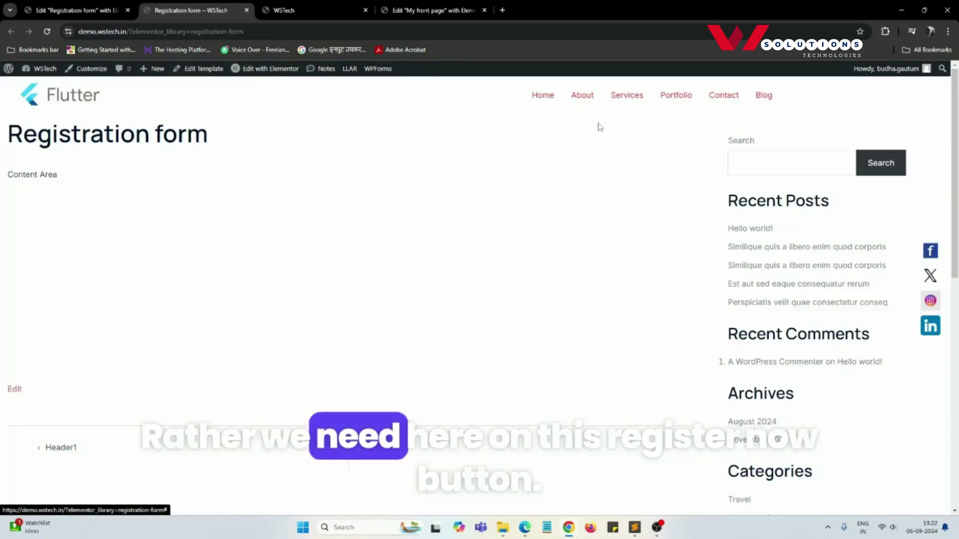
Switch to the WSTech home page and test the popup with the Register Now button
click(322, 2)
scroll(399, 299, down, 10)
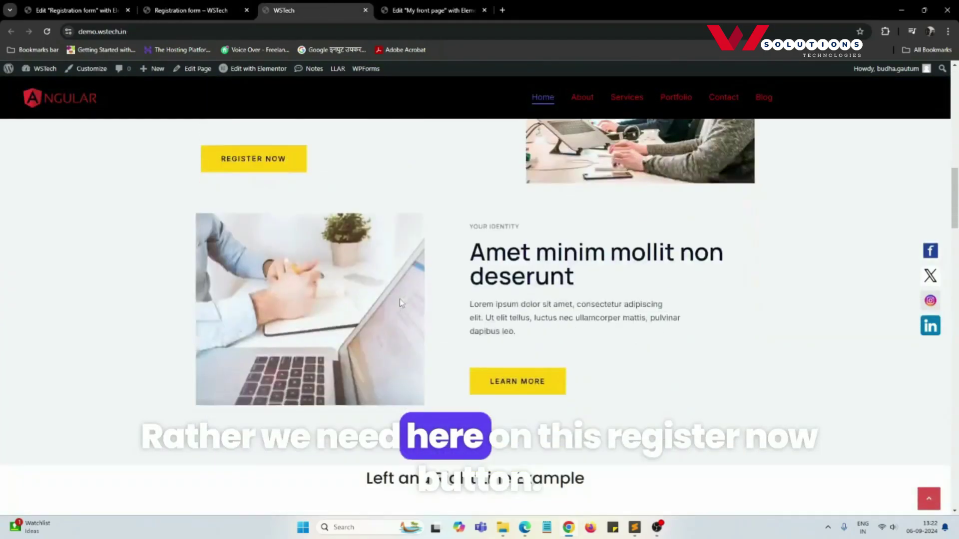
scroll(399, 298, down, 3)
scroll(519, 271, up, 6)
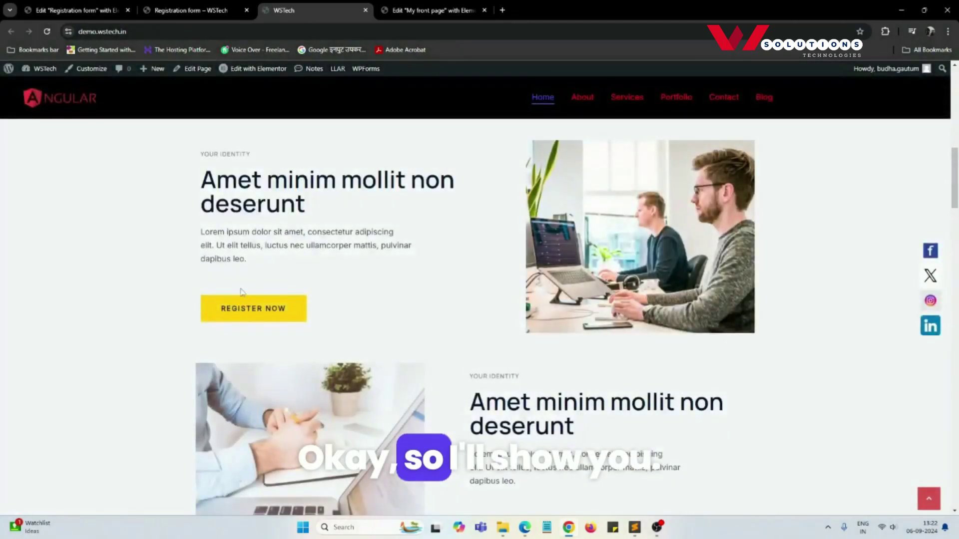
click(244, 306)
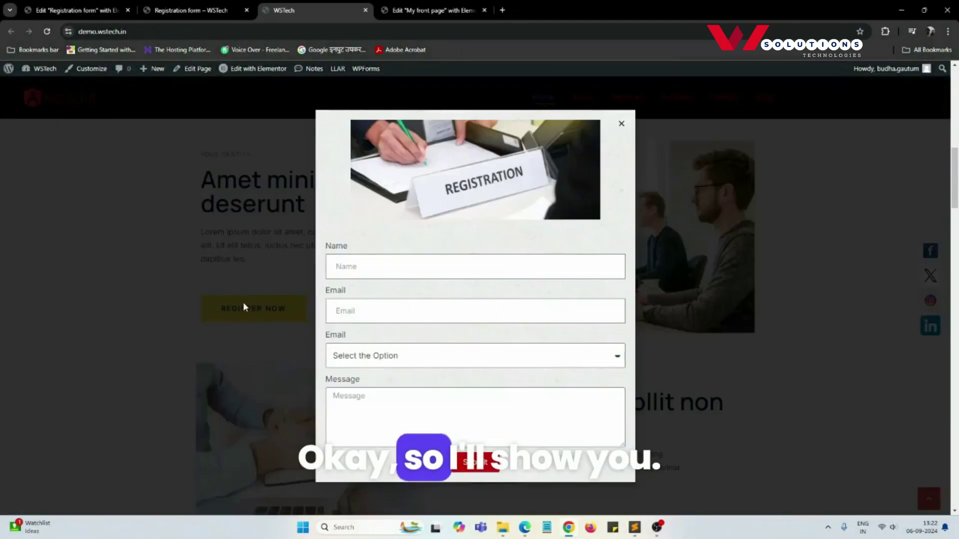
Dismiss the test popup on the home page and close the live Registration form page
click(208, 276)
click(188, 10)
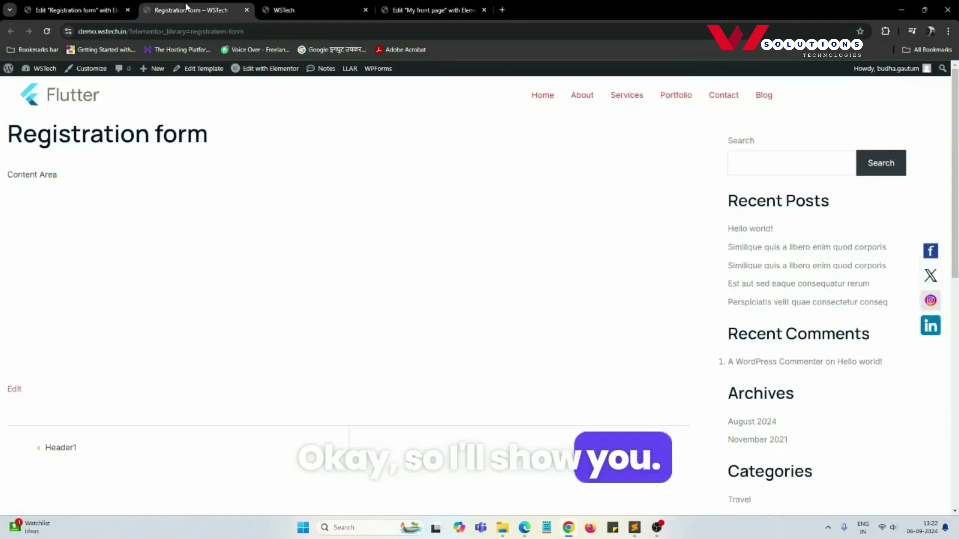
click(246, 11)
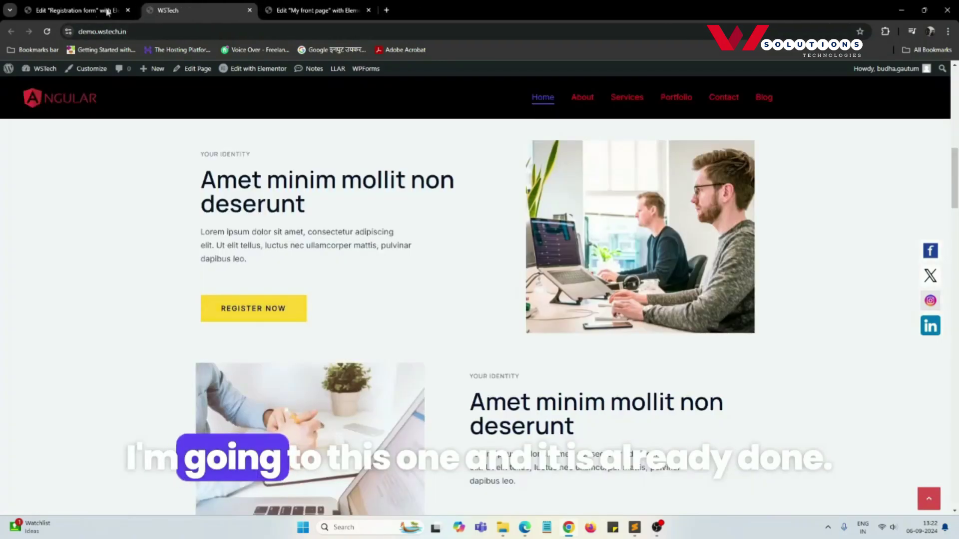
Review the popup editor, the front page editor and the live home page down to its Learn More button
click(86, 11)
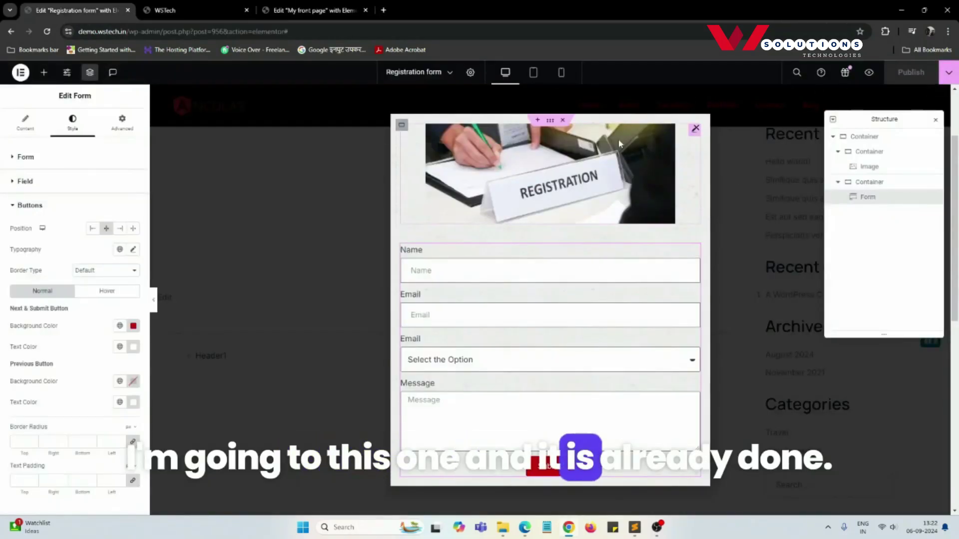
click(301, 7)
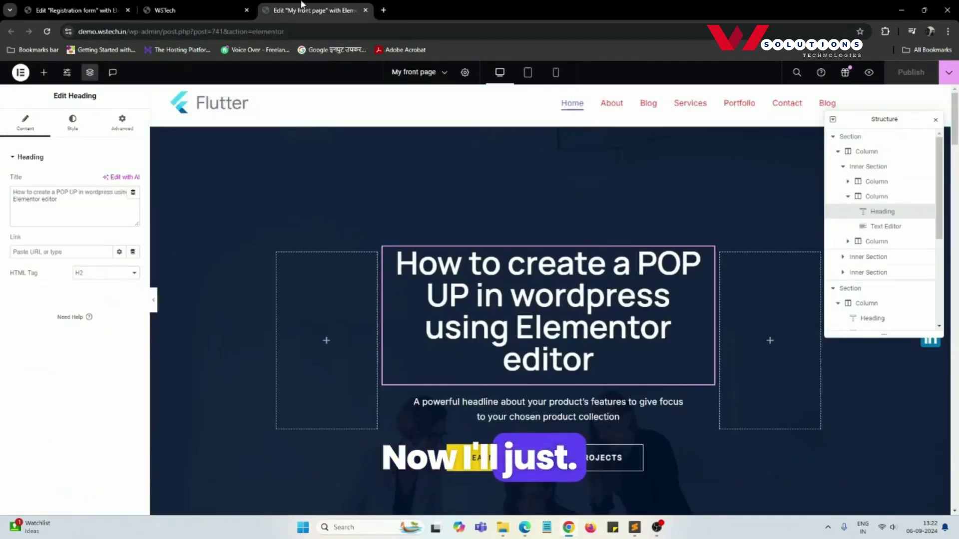
click(226, 4)
click(88, 6)
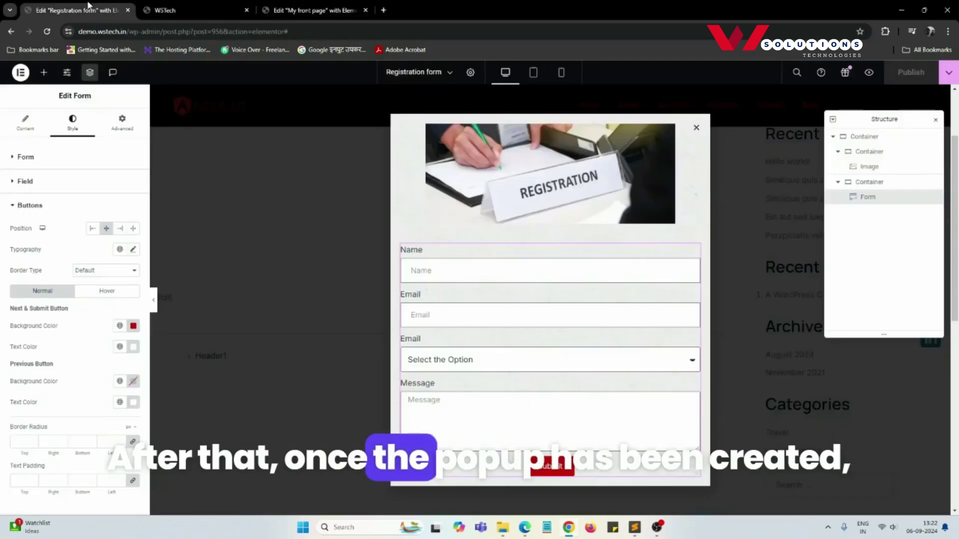
click(205, 5)
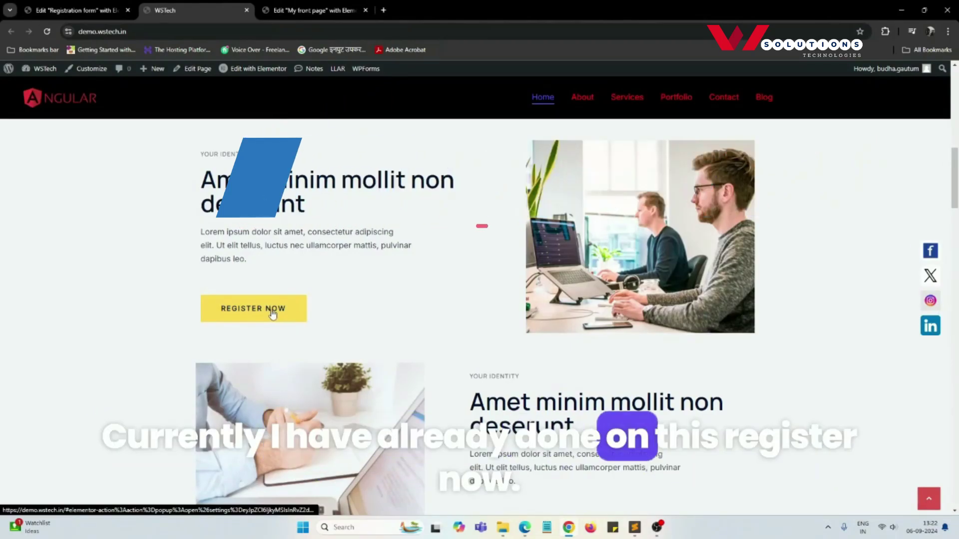
scroll(317, 325, down, 5)
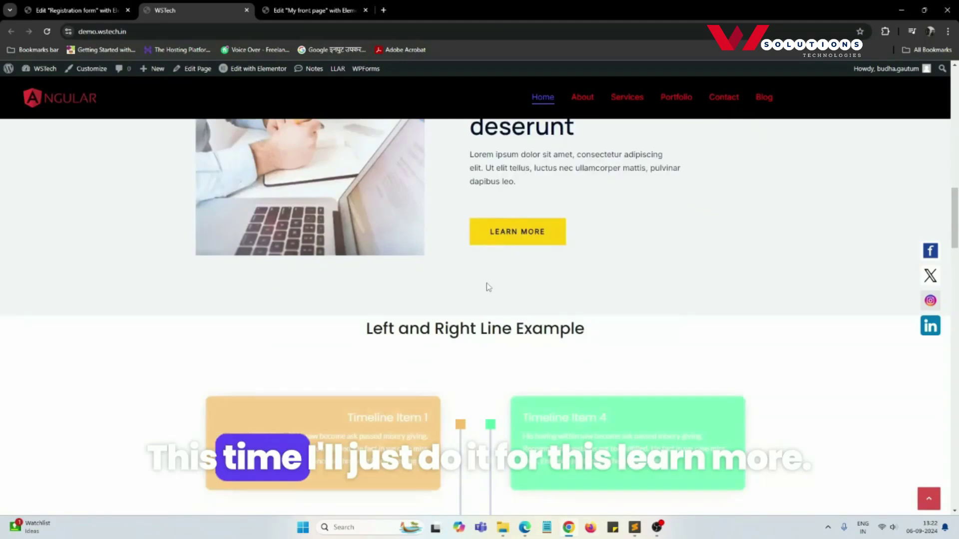
In the My front page editor, select the Register Now button to examine its popup link settings
click(264, 16)
scroll(500, 300, down, 10)
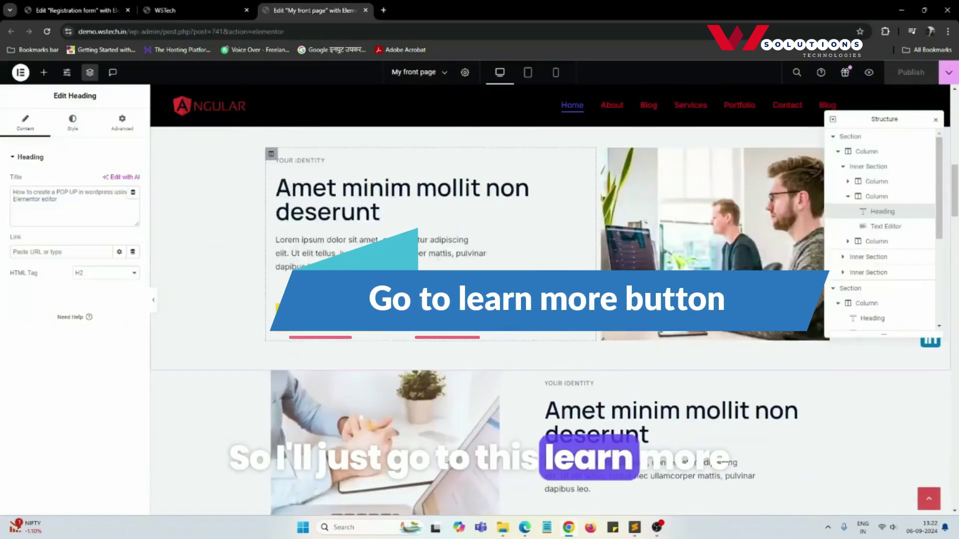
scroll(465, 248, down, 5)
scroll(421, 252, up, 4)
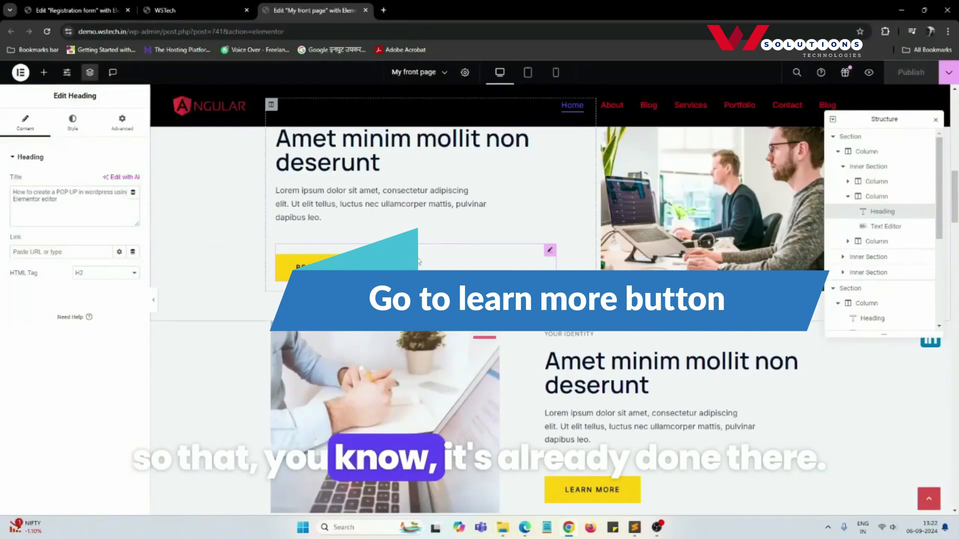
click(418, 261)
Change the text of the Learn More button beside the laptop image to "Registration form"
scroll(636, 406, down, 3)
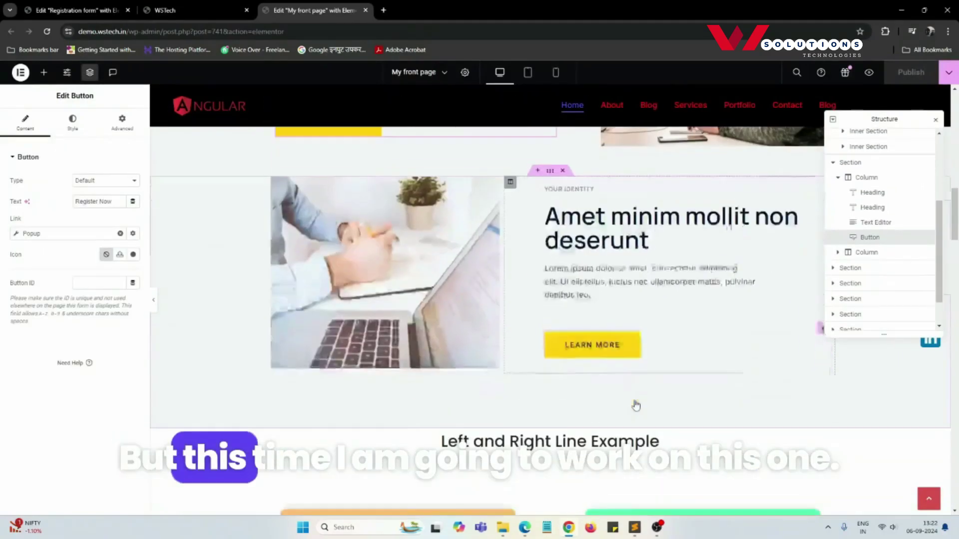
click(583, 348)
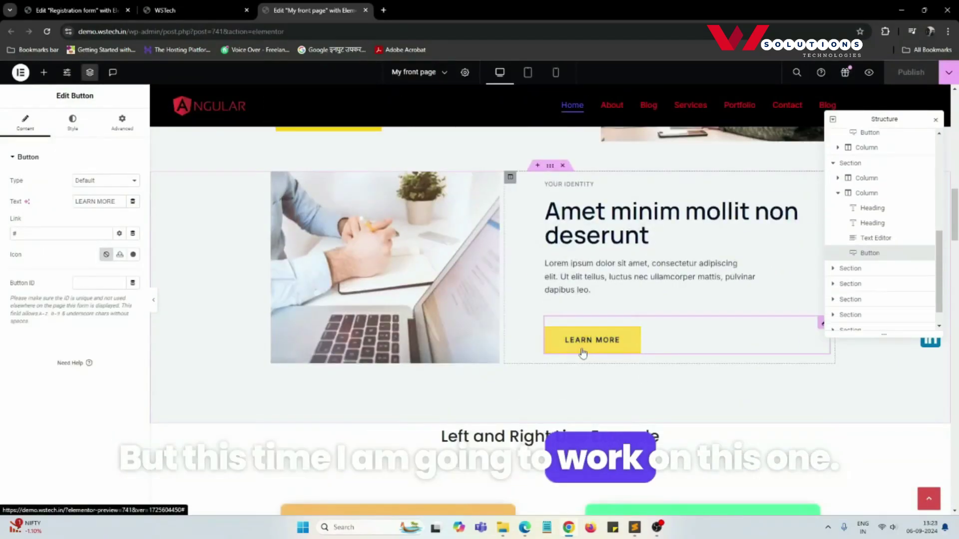
triple_click(89, 201)
text(R)
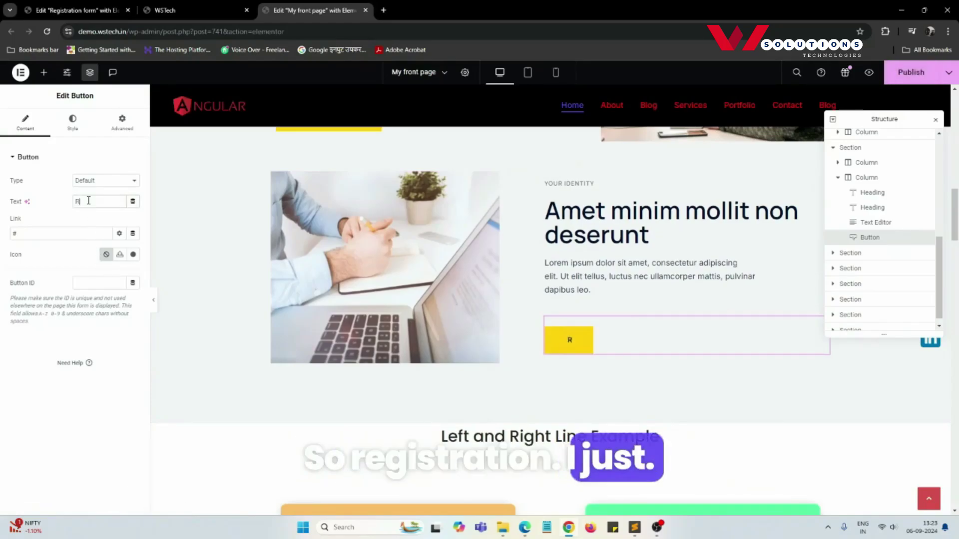
text(egi)
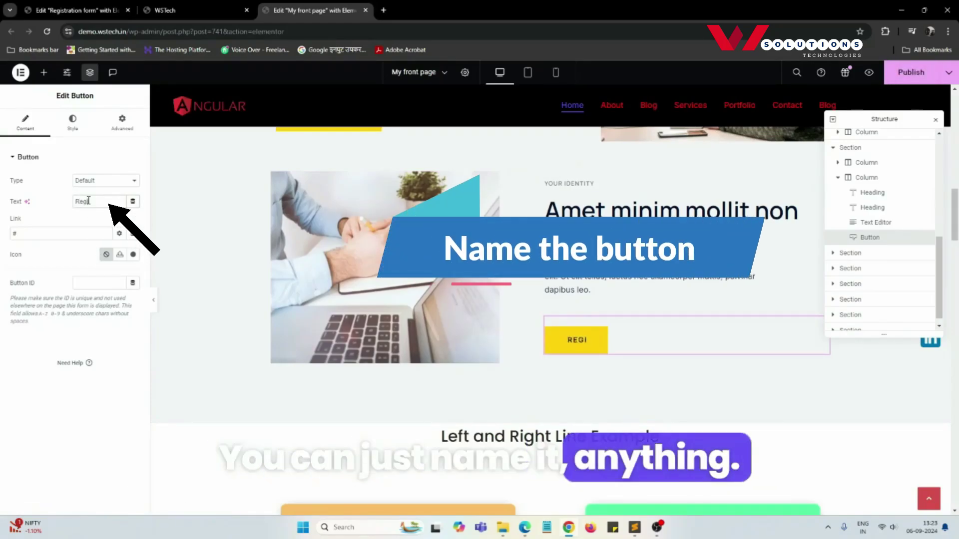
text(stration f)
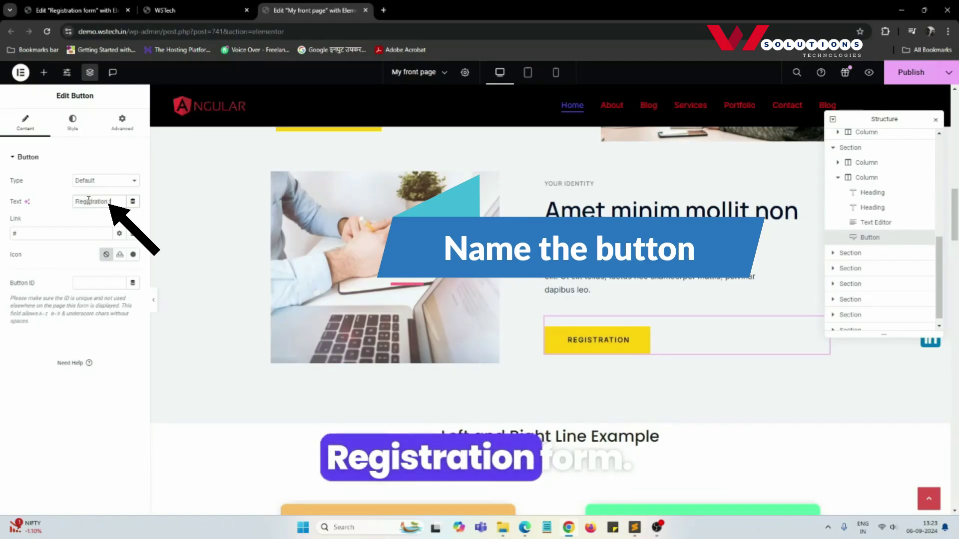
text(orm)
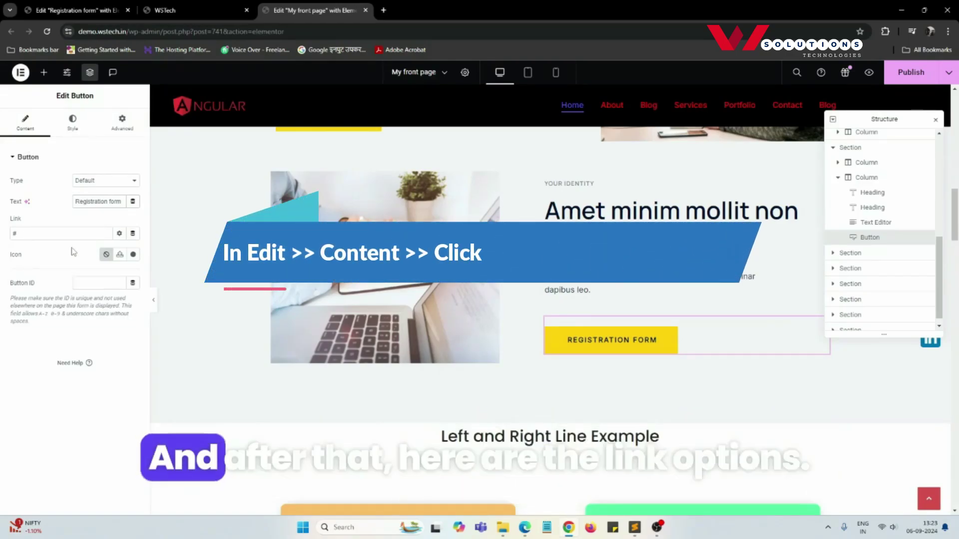
Link the Registration form button to the Popup dynamic tag, leaving its link options untouched
click(119, 234)
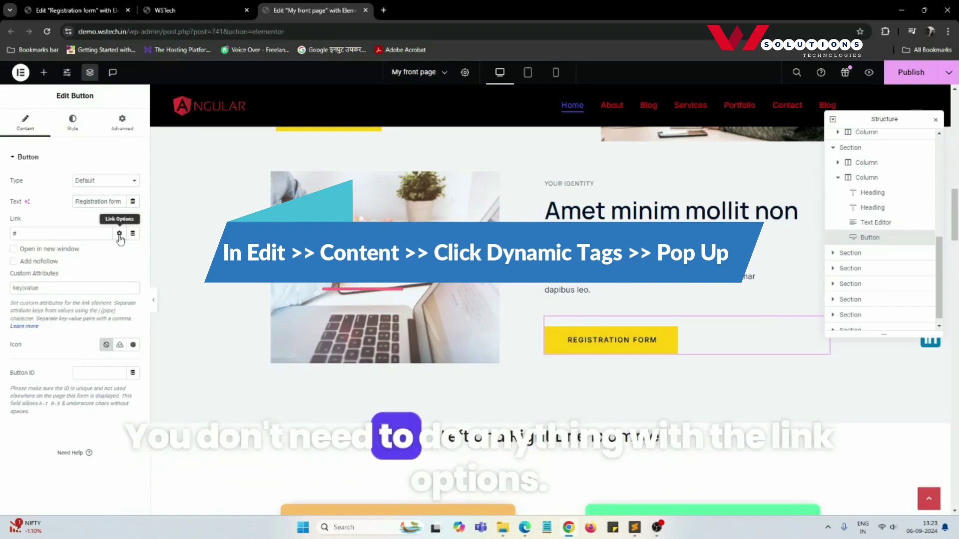
click(120, 234)
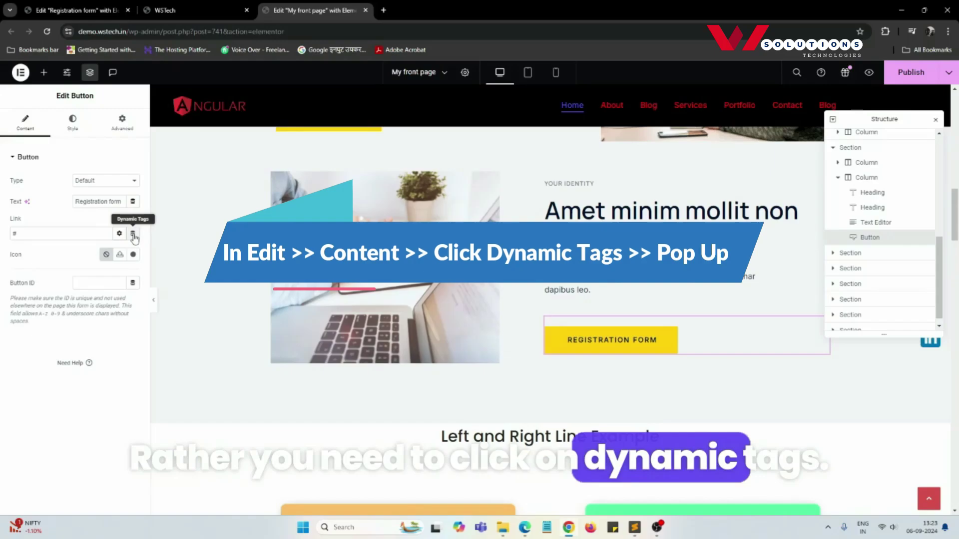
click(133, 233)
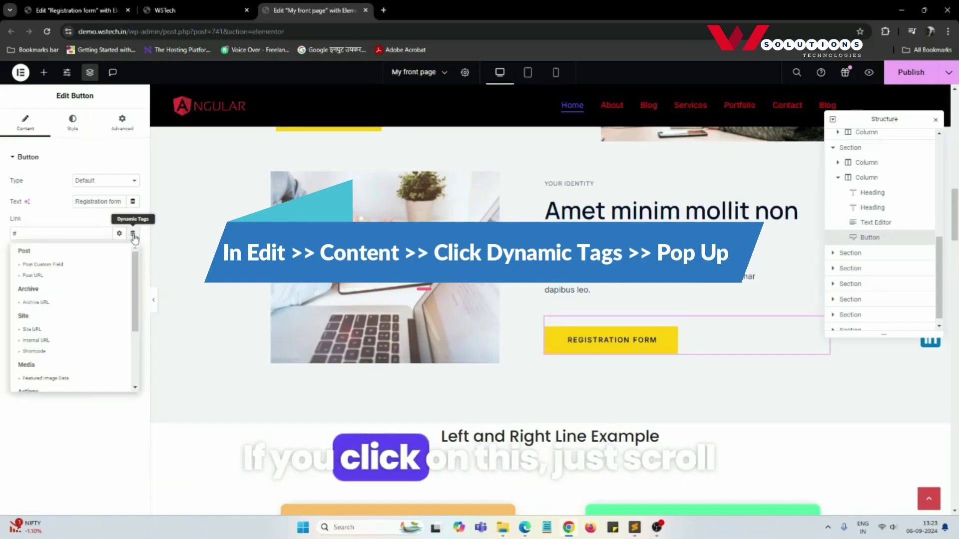
scroll(131, 325, down, 3)
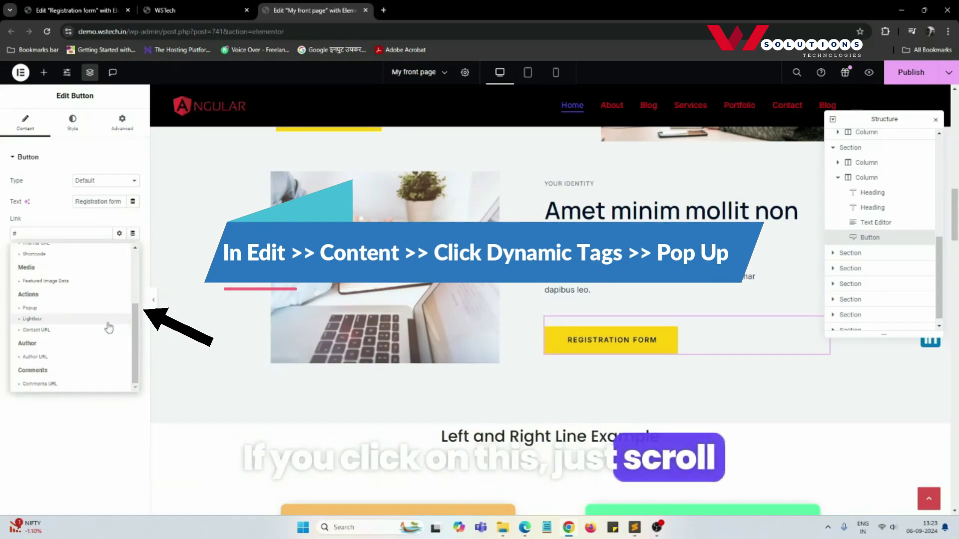
click(30, 308)
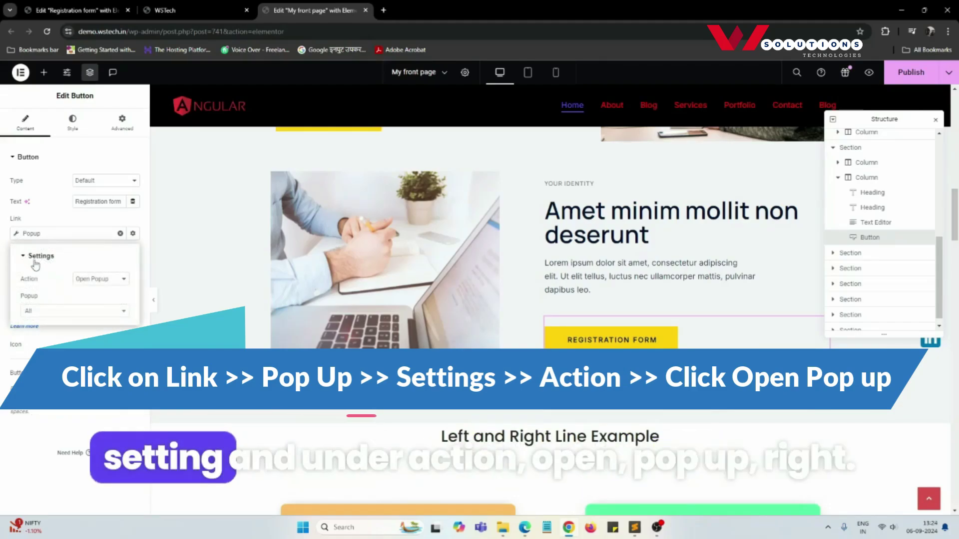
Set the popup link's action to Open Popup and choose the Registration form template as its popup
click(92, 279)
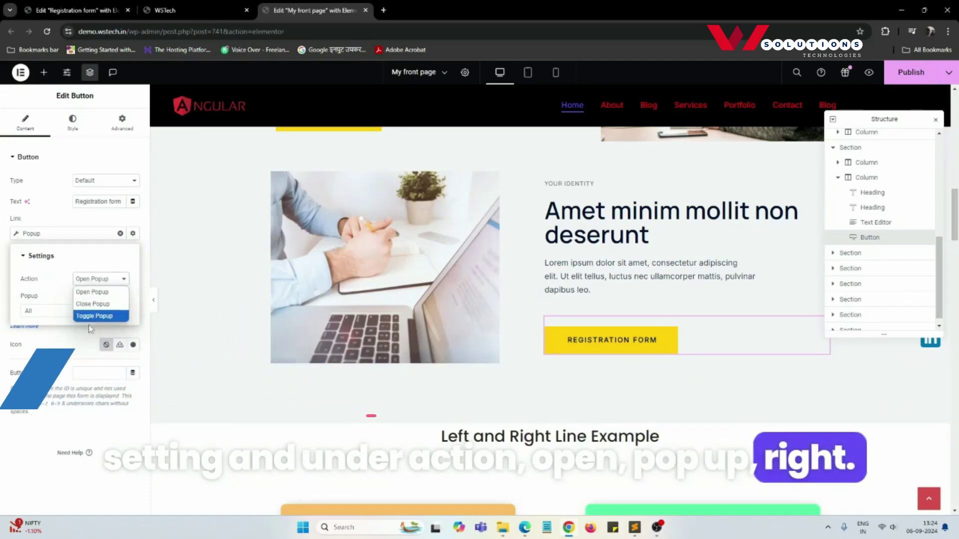
click(92, 295)
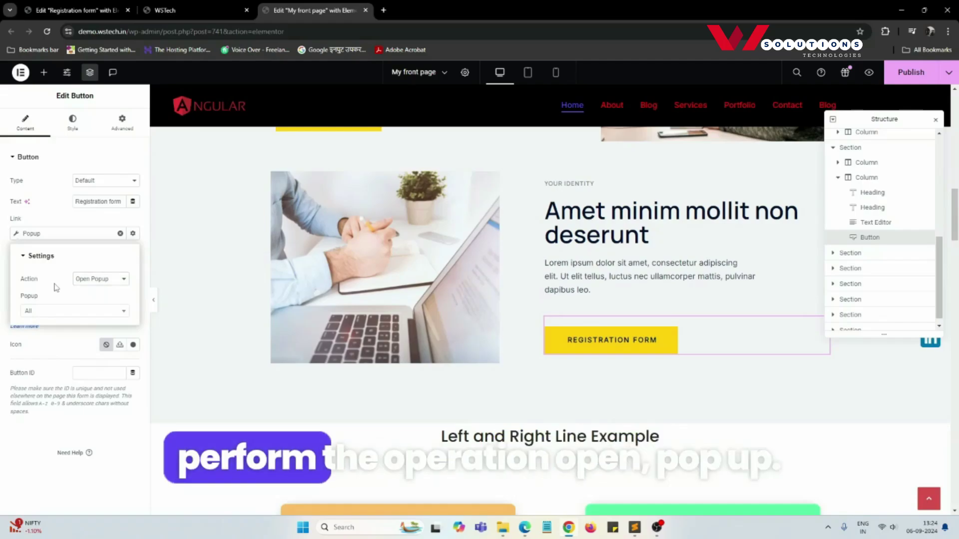
click(45, 312)
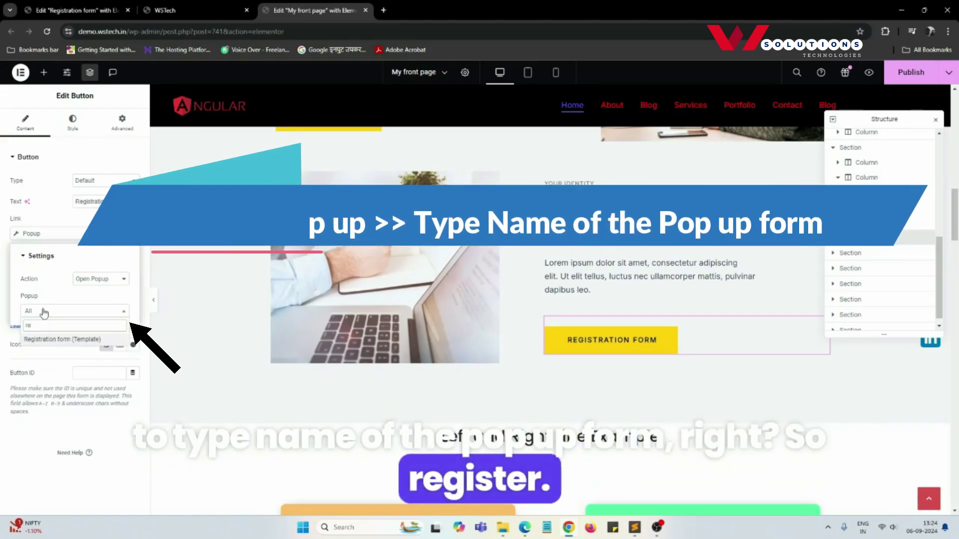
click(47, 341)
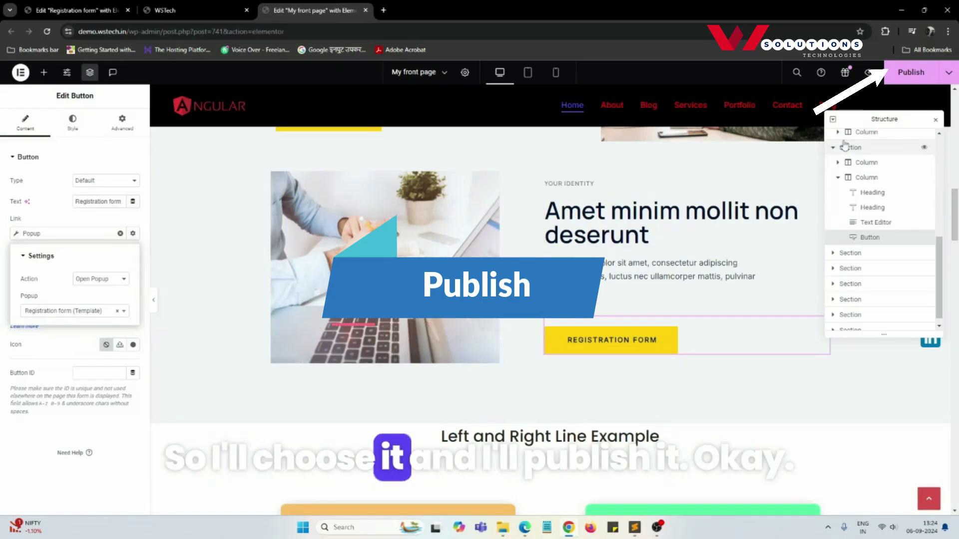
Publish the front page changes and view the live page
click(912, 76)
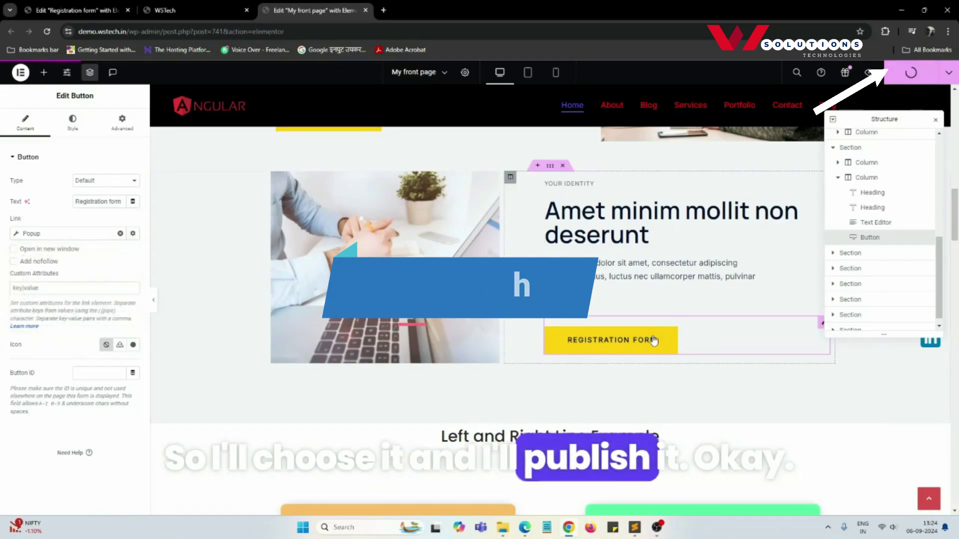
click(949, 72)
click(886, 150)
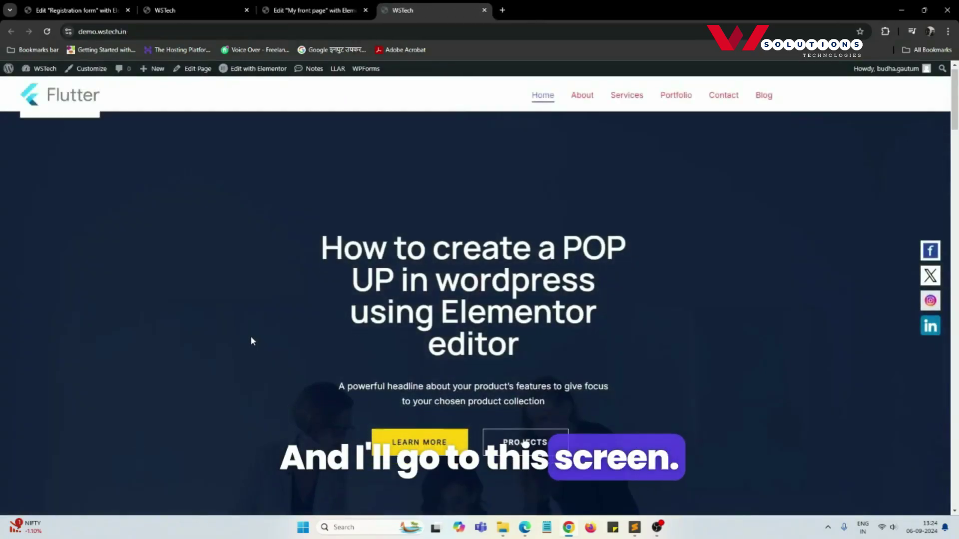
Test the Registration Form button on the live home page, close the popup, and open it again
scroll(250, 335, down, 10)
scroll(250, 338, down, 3)
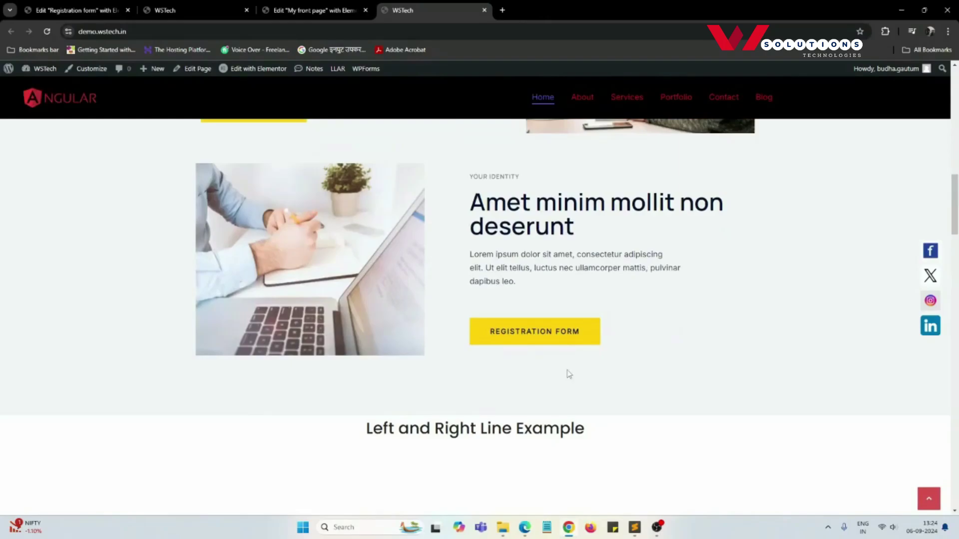
click(545, 338)
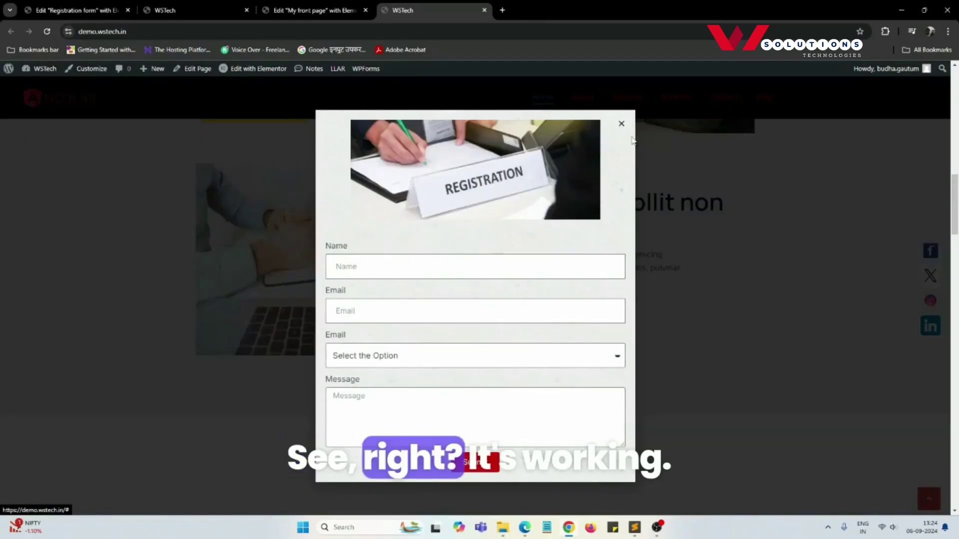
click(620, 125)
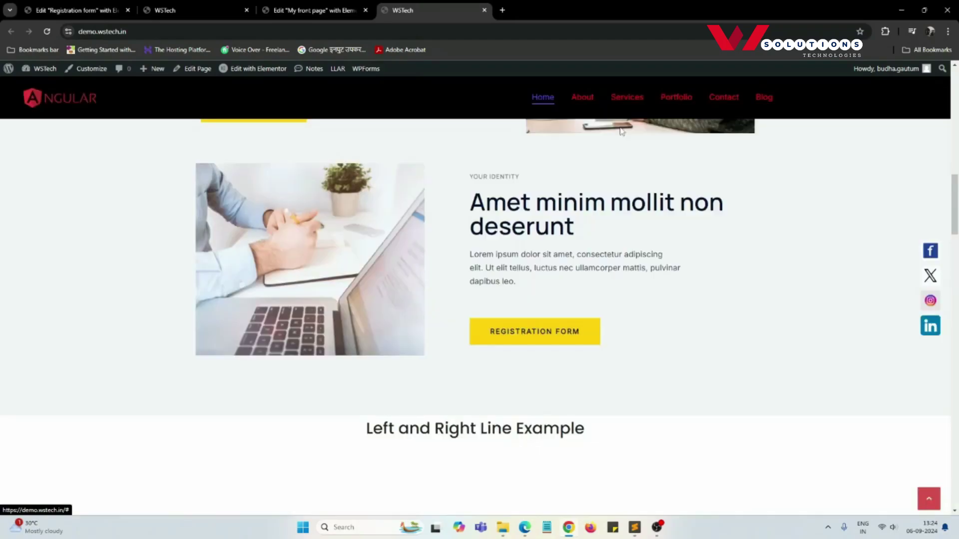
scroll(573, 321, up, 2)
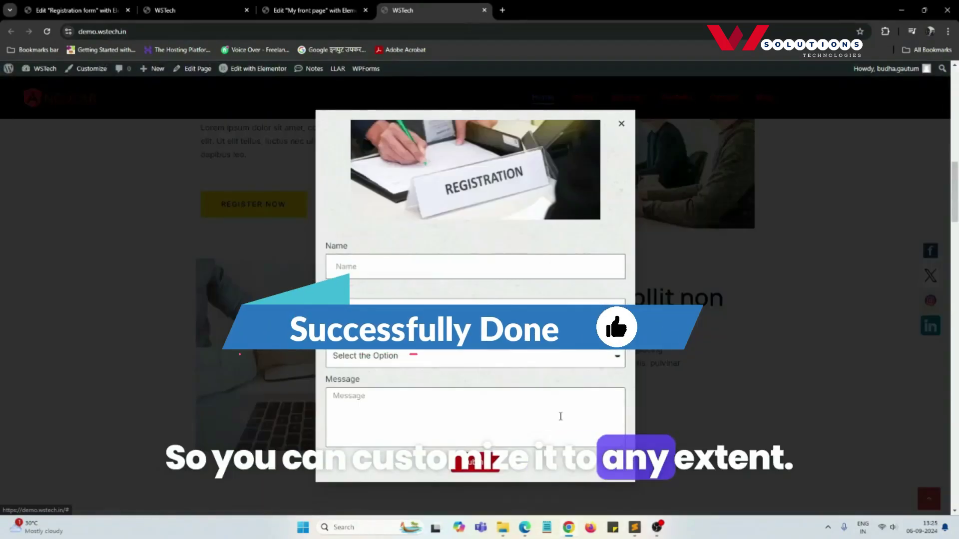
click(561, 419)
Inspect the page with the browser's developer tools and check the popup at widths of about 348 and 1128 pixels
right_click(744, 291)
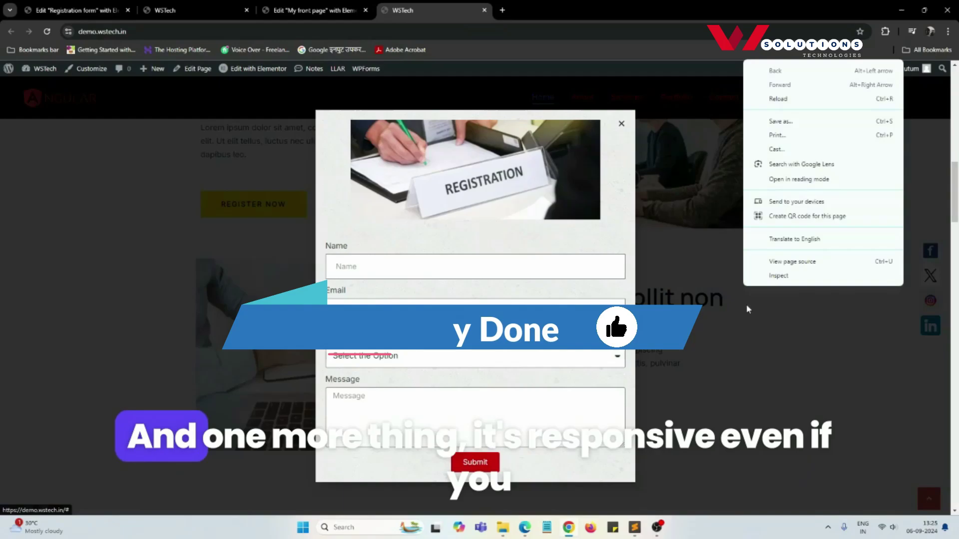
click(771, 274)
drag(680, 299, 449, 320)
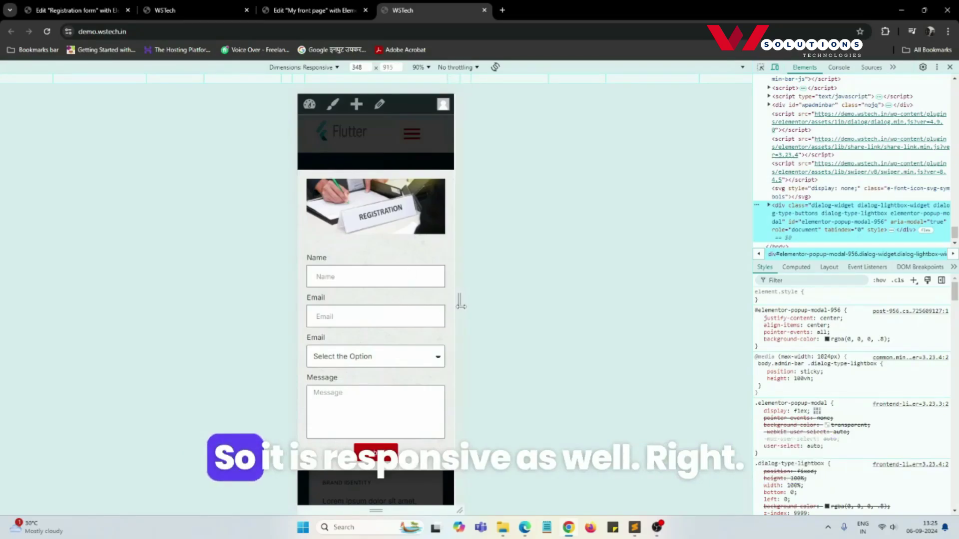
drag(460, 306, 634, 310)
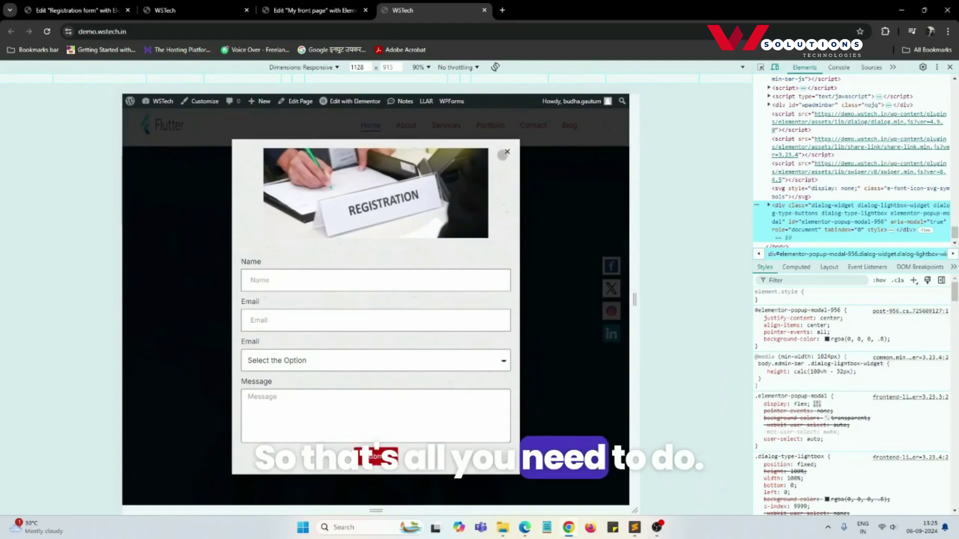
Close the popup in the responsive preview, view the Registration Form button section, and return to the Registration form popup editor
click(505, 153)
scroll(515, 235, down, 5)
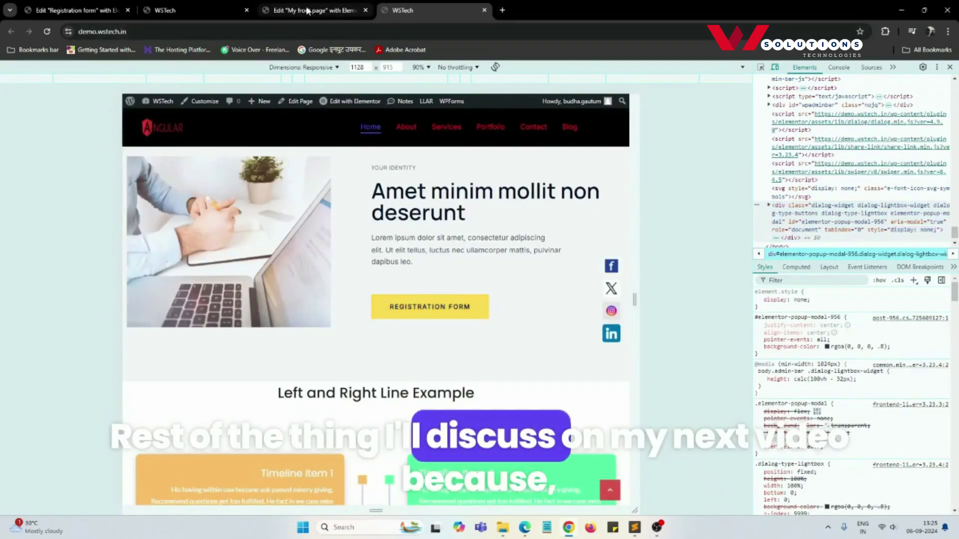
click(90, 10)
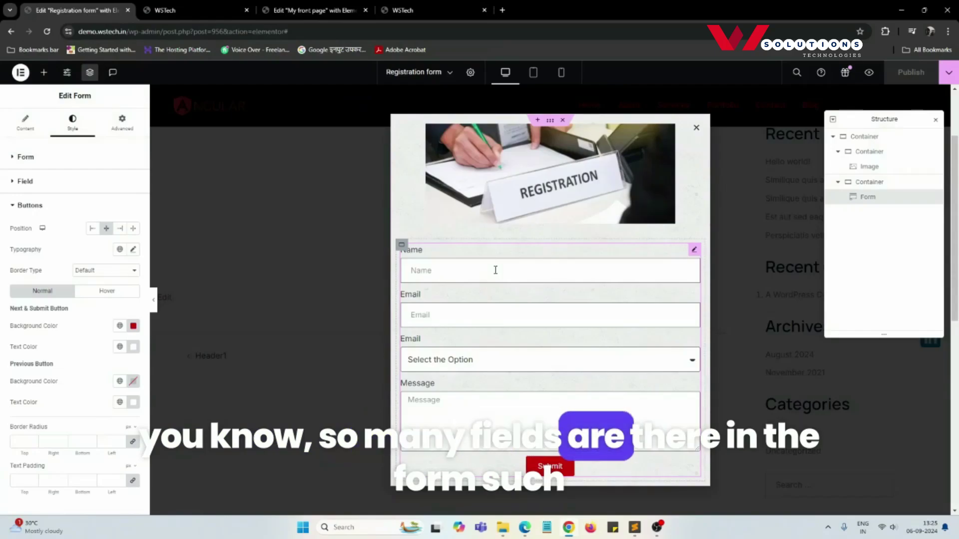
Examine the popup form's content settings, including its field list and the button size, width and text options
click(26, 123)
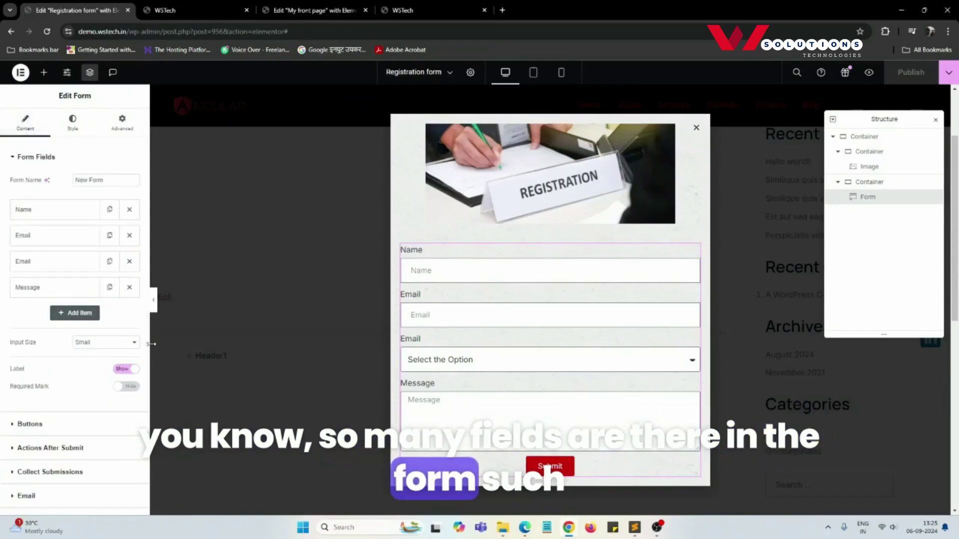
scroll(44, 441, down, 2)
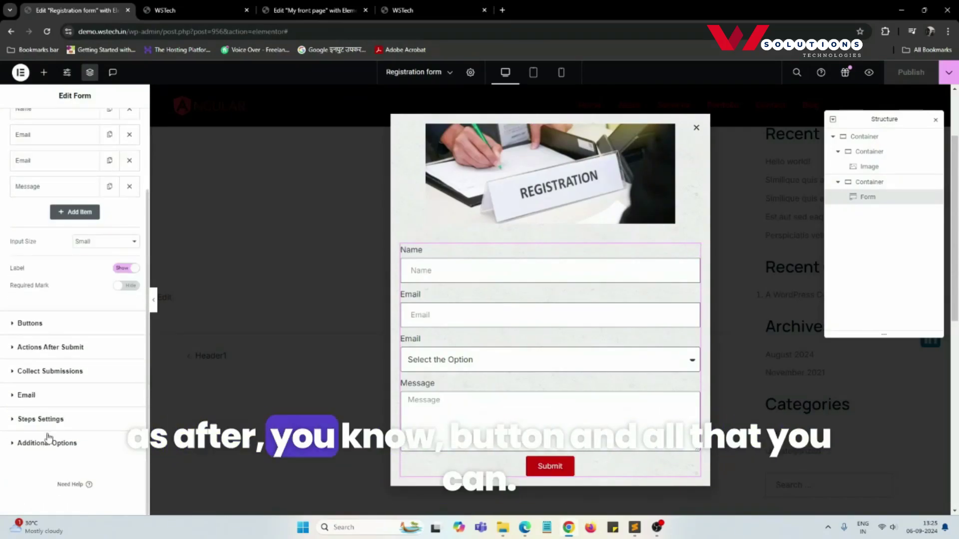
click(37, 324)
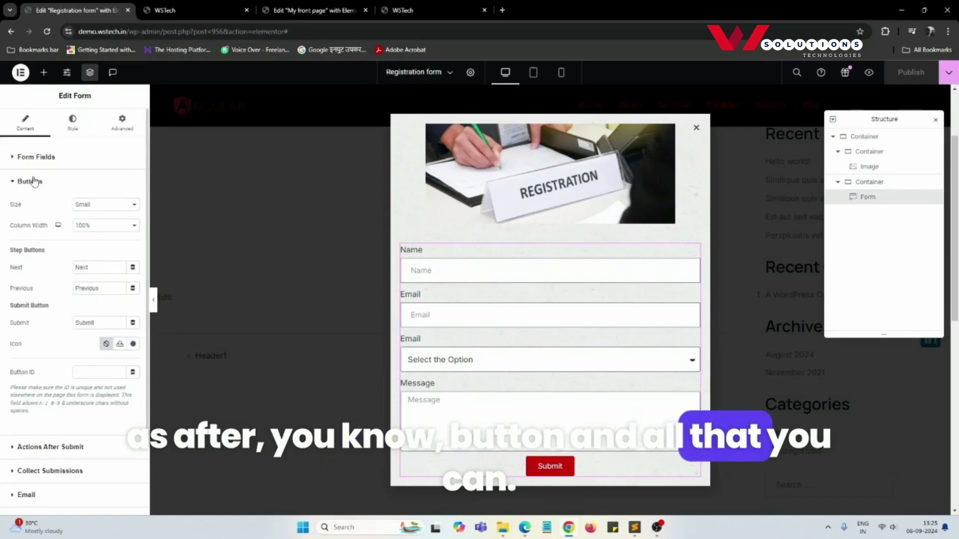
click(34, 181)
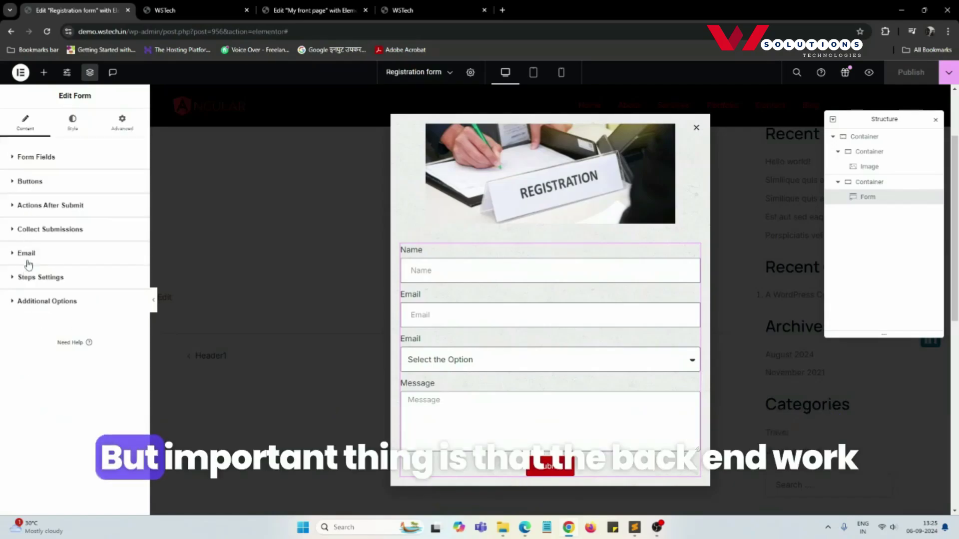
Review the form's Actions After Submit, Collect Submissions metadata and Email notification settings
click(28, 214)
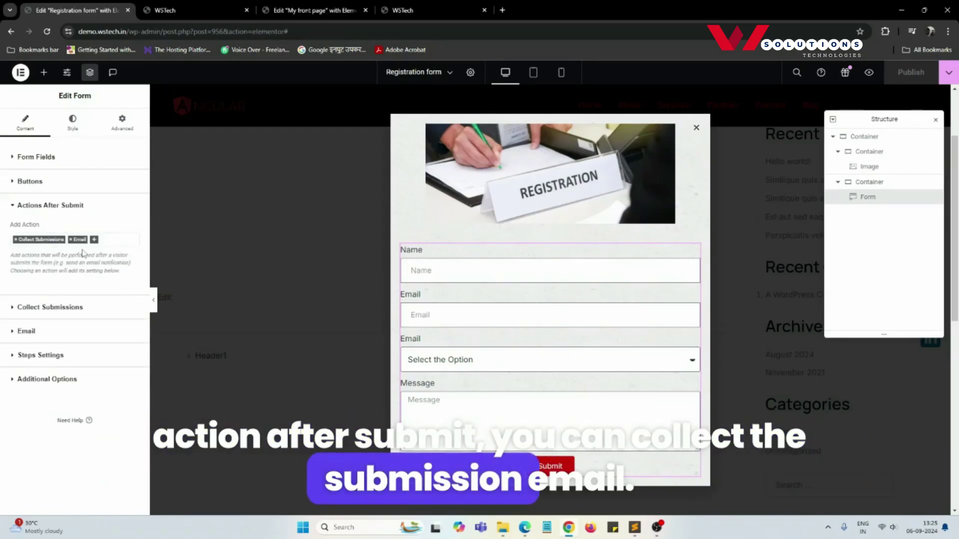
click(50, 307)
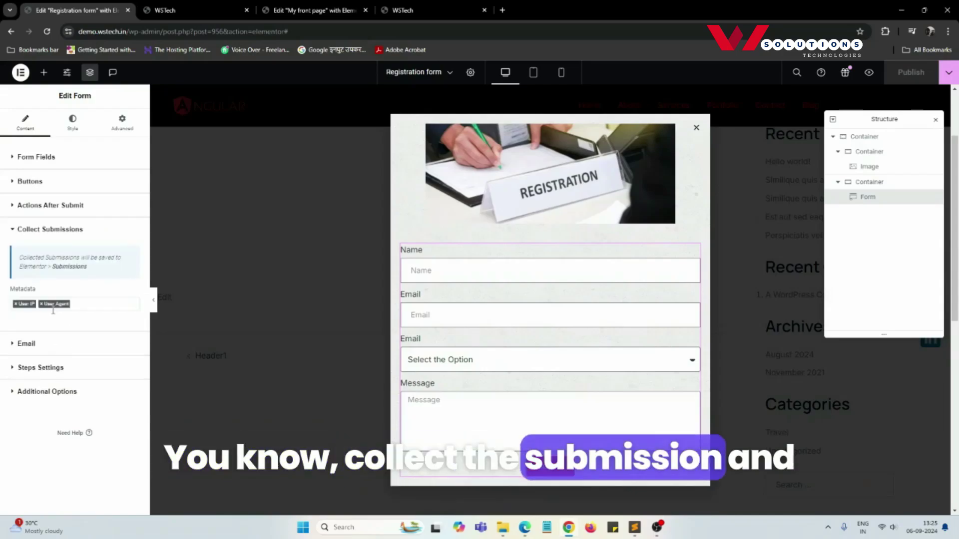
click(52, 378)
click(30, 253)
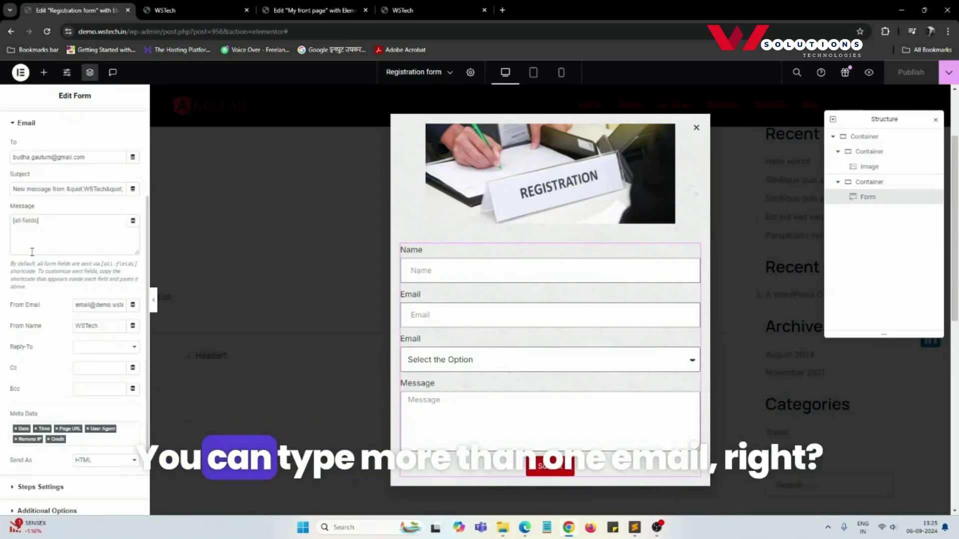
Review the form's Steps Settings and Additional Options, including the Form ID, and select the form name text in Form Fields
click(48, 486)
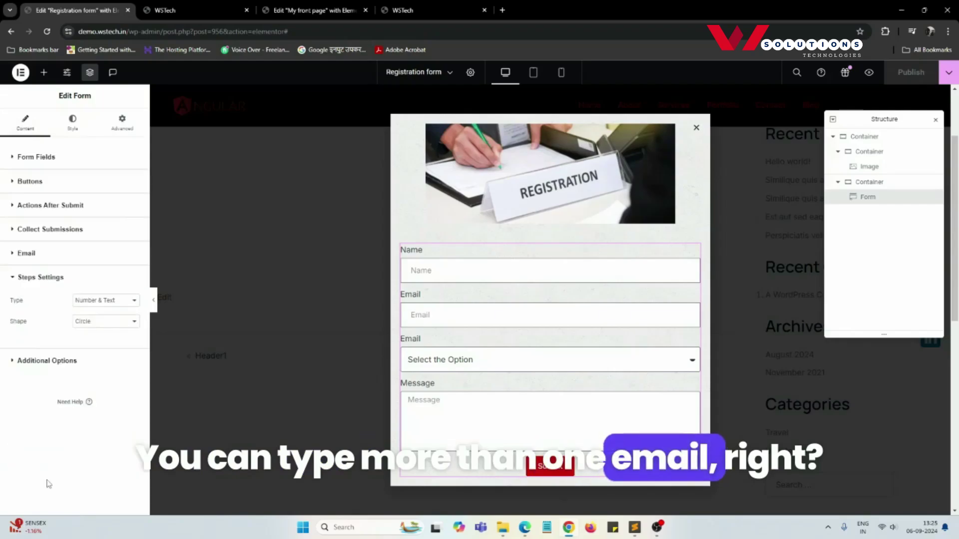
click(56, 364)
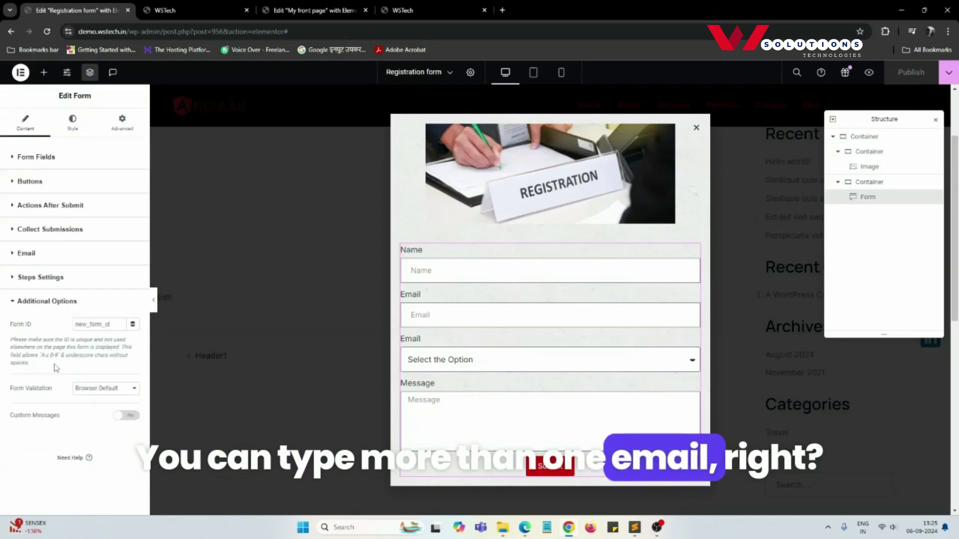
click(83, 329)
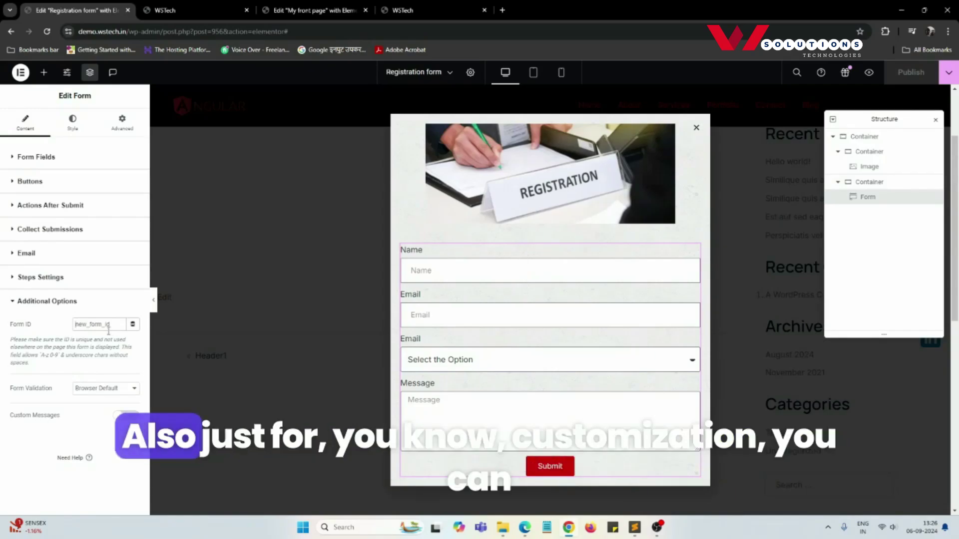
click(18, 158)
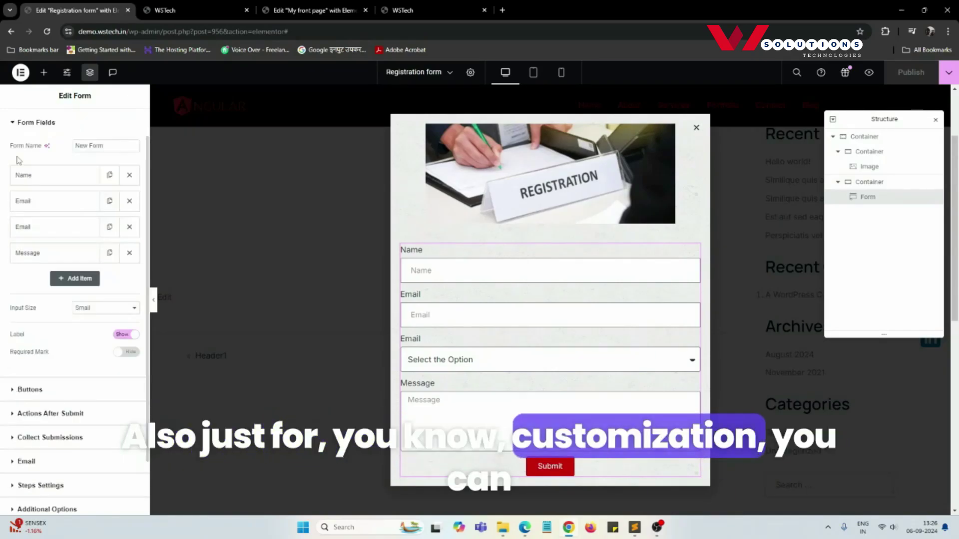
triple_click(110, 144)
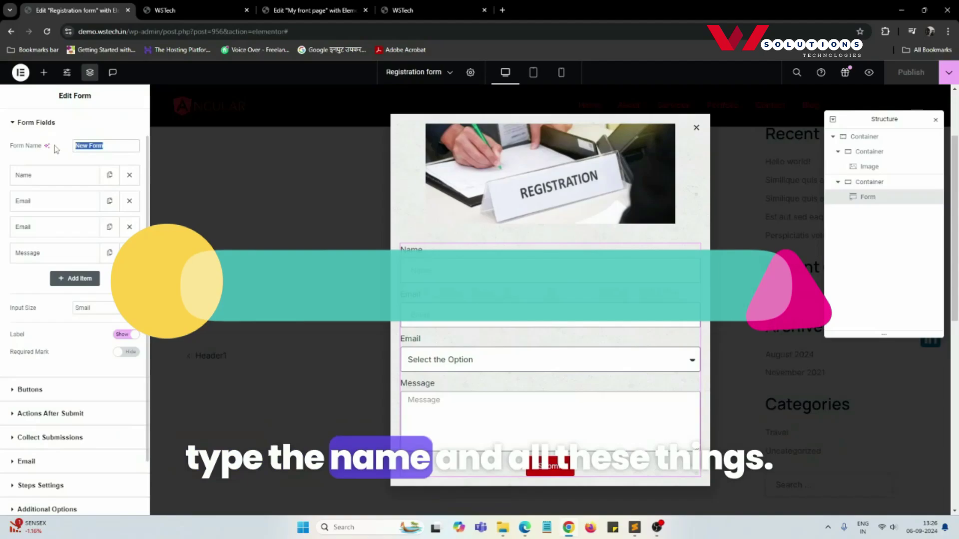